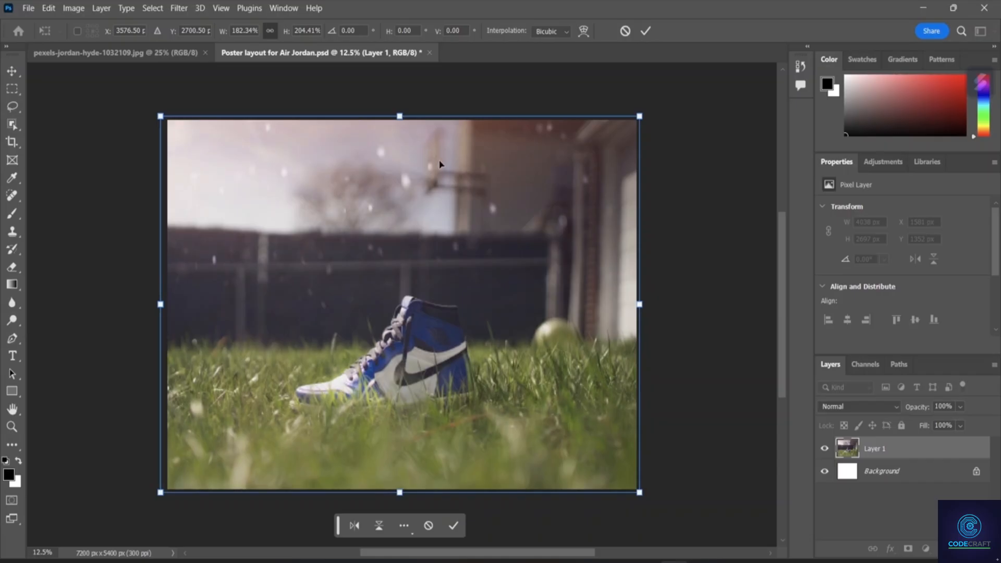
- Apply the shoe photo's free transform on the canvas and activate the Ellipse tool
key(Return)
key(shift+u)
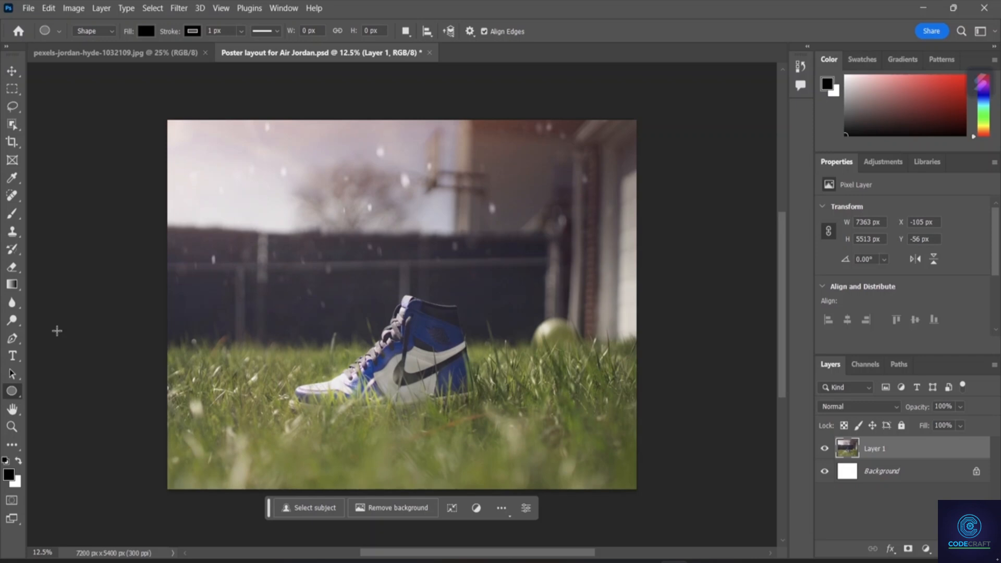
right_click(17, 395)
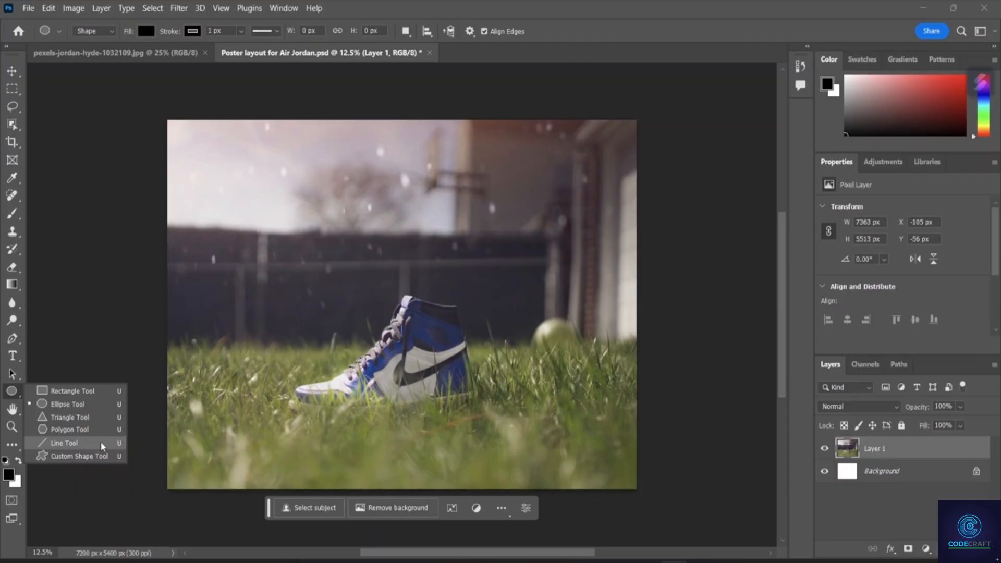
click(69, 405)
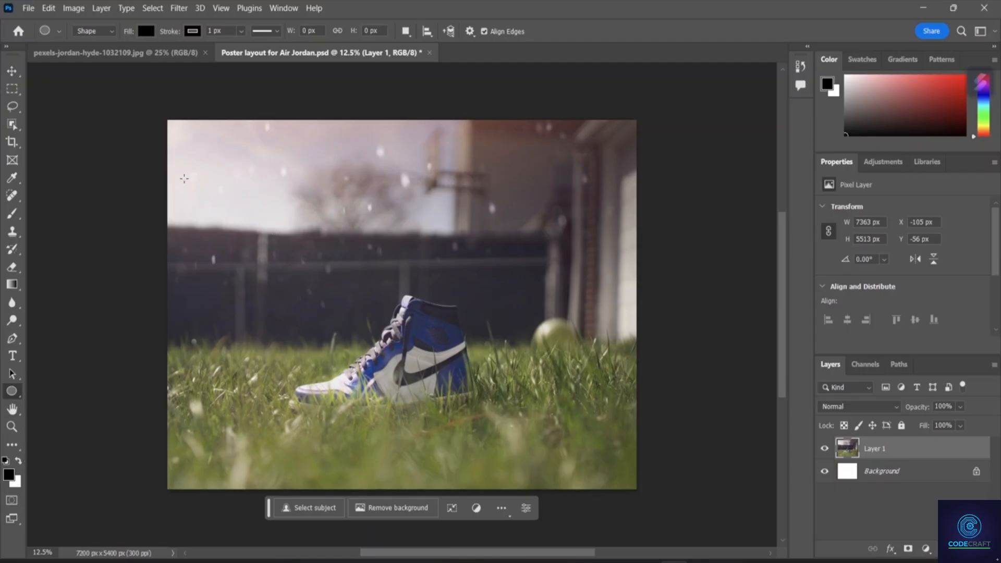
- Set the ellipse's fill to a custom muted light red
click(146, 32)
click(146, 31)
click(146, 31)
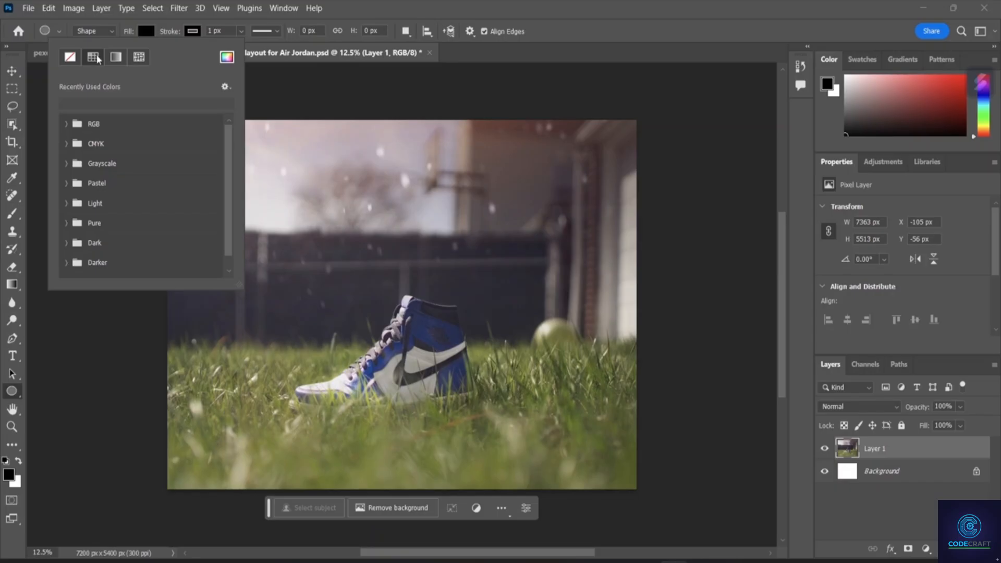
click(116, 61)
click(138, 58)
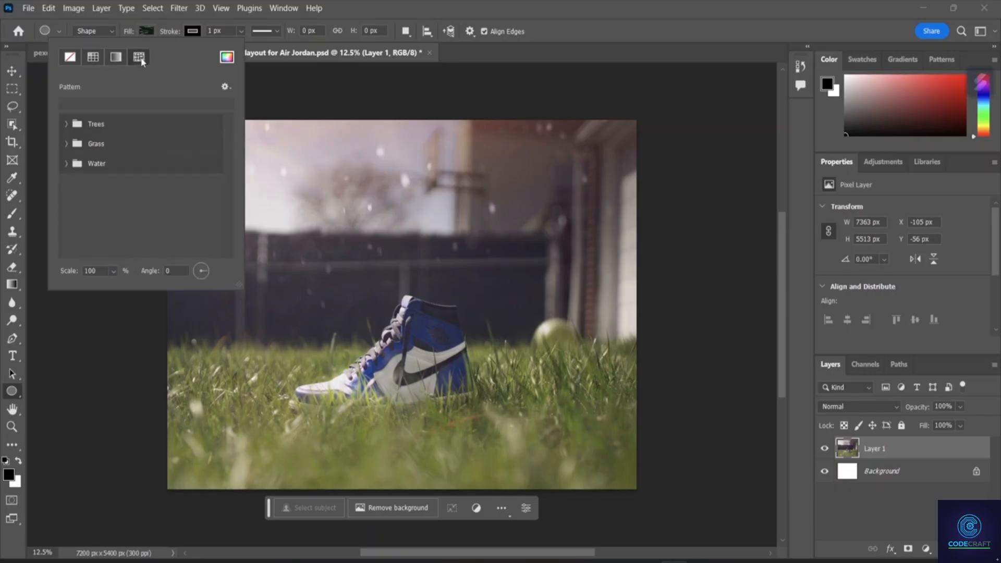
click(227, 58)
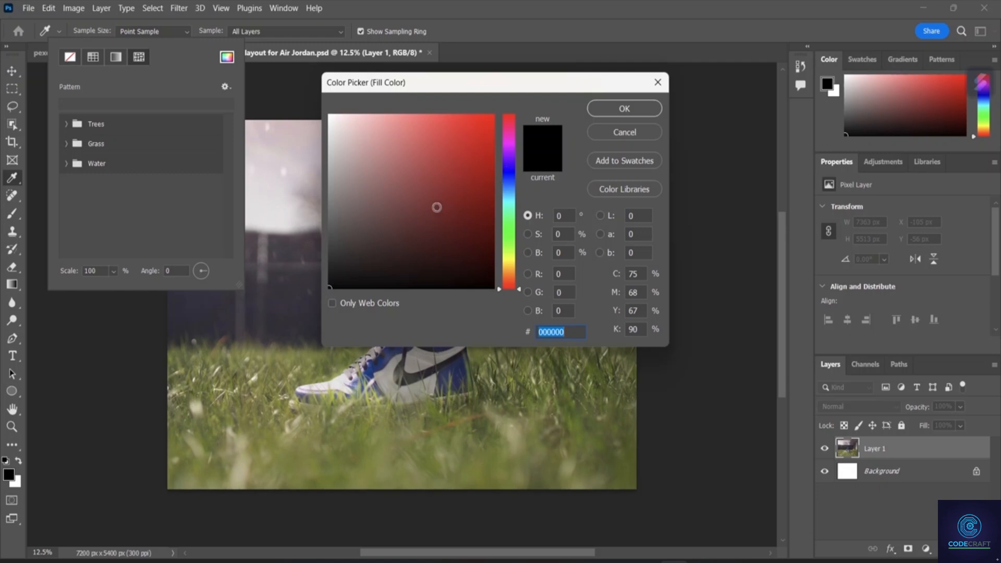
click(437, 207)
mouse_move(419, 155)
mouse_down()
mouse_move(423, 138)
mouse_move(415, 142)
mouse_up()
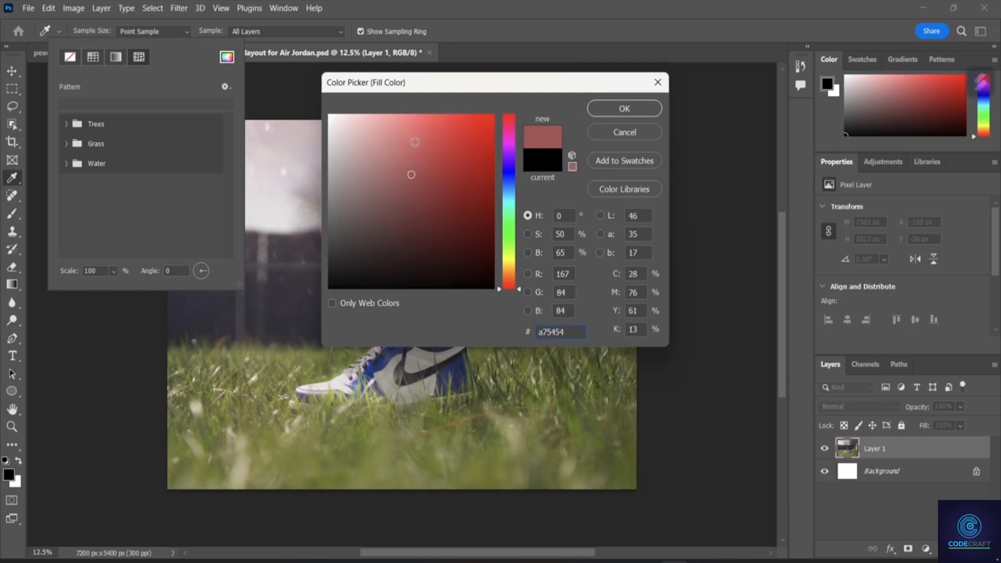
click(628, 108)
click(274, 96)
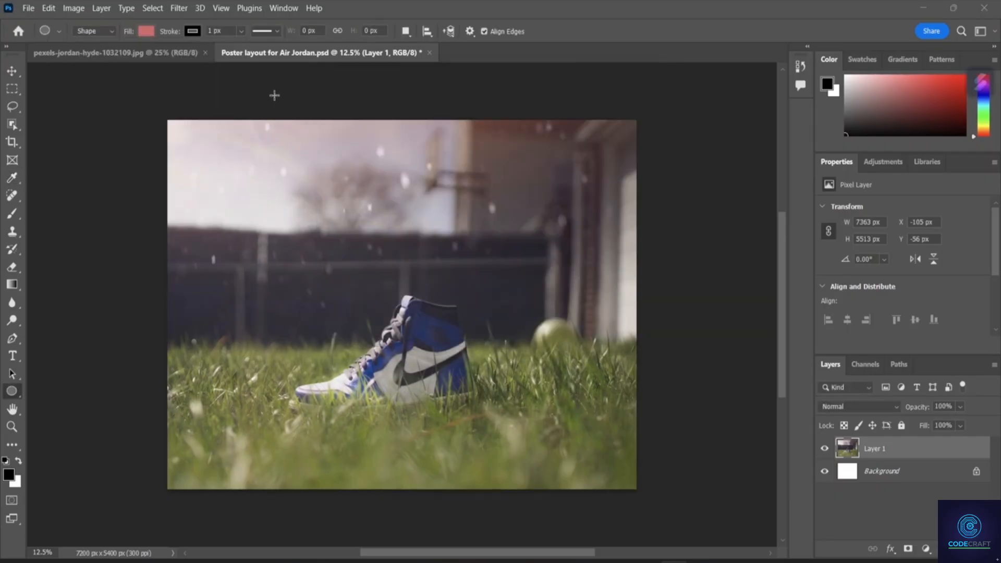
- Draw an ellipse about 3180 by 3493 px over the photo's left half, reaching down to the shoe's toe
click(274, 96)
click(501, 218)
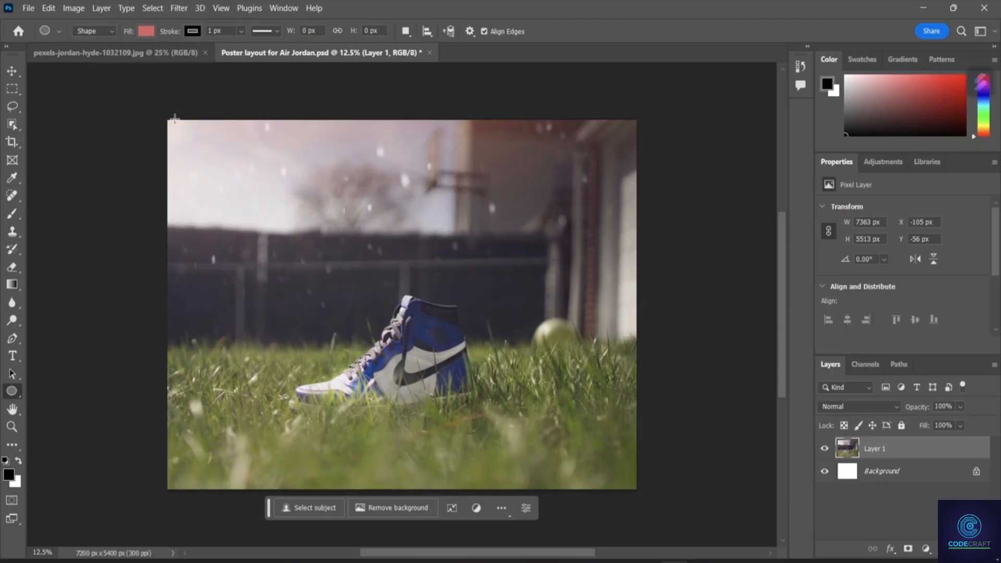
drag(204, 148, 412, 387)
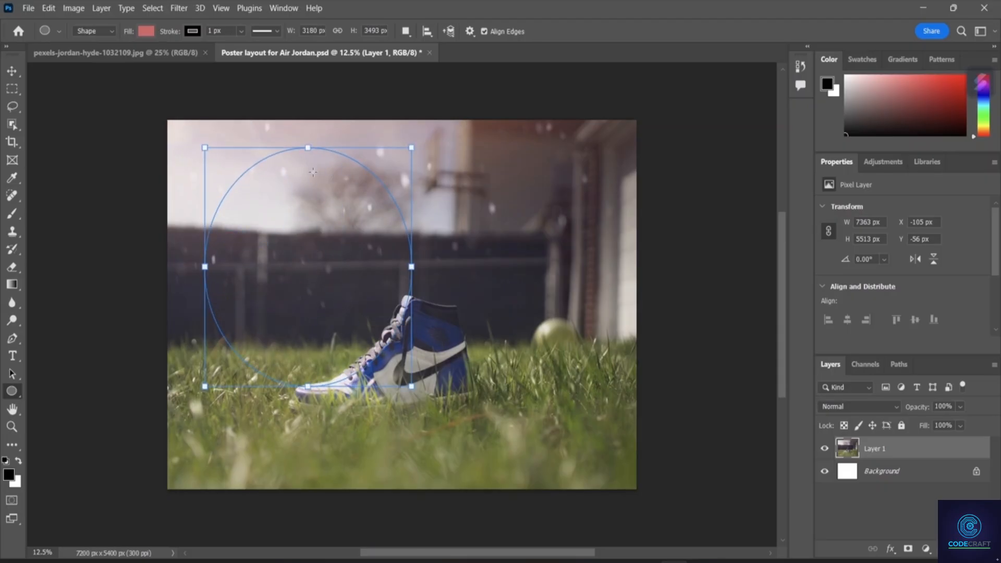
- Try adding a small ellipse about 378 by 218 px near the top of the large ellipse
drag(323, 181, 298, 166)
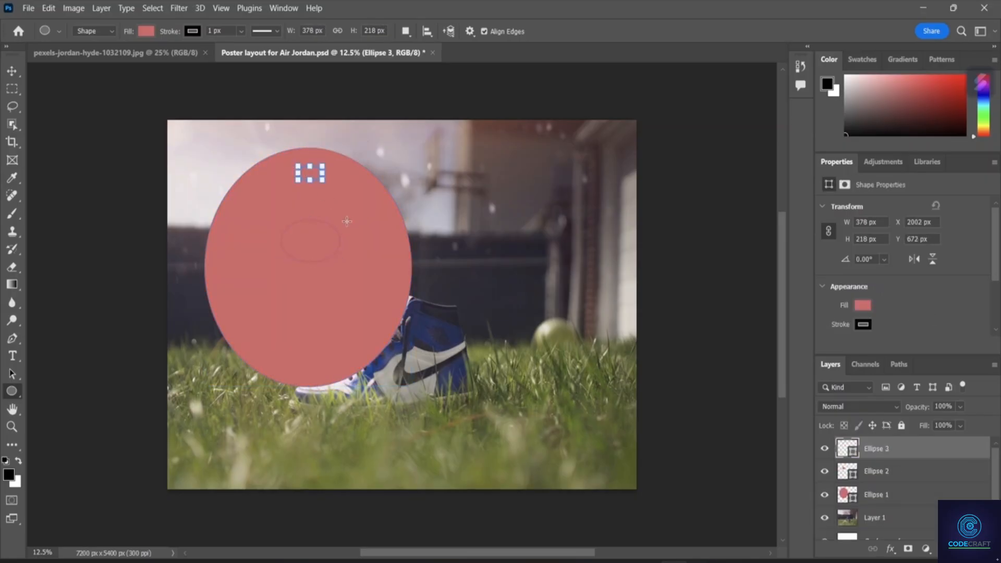
click(307, 244)
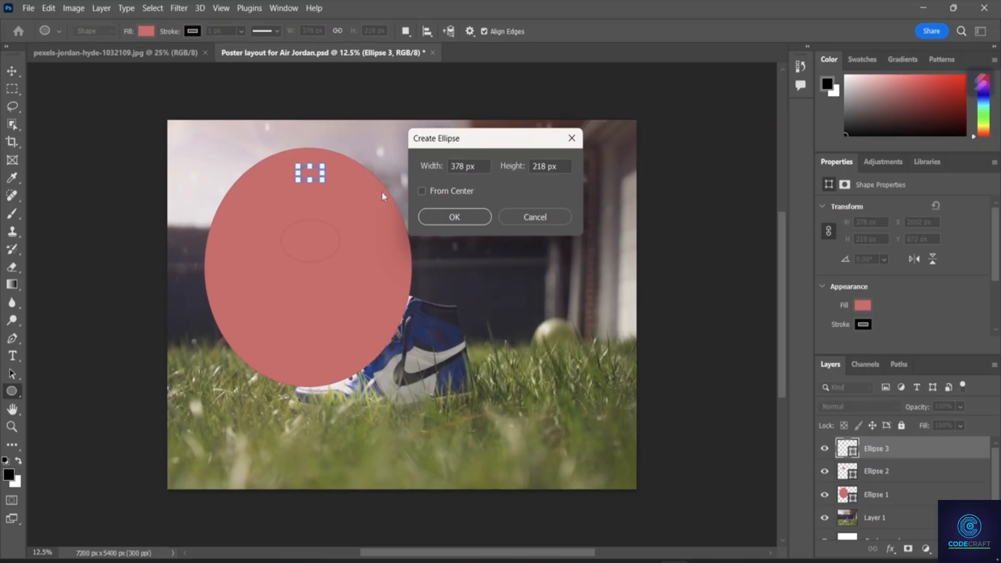
click(543, 221)
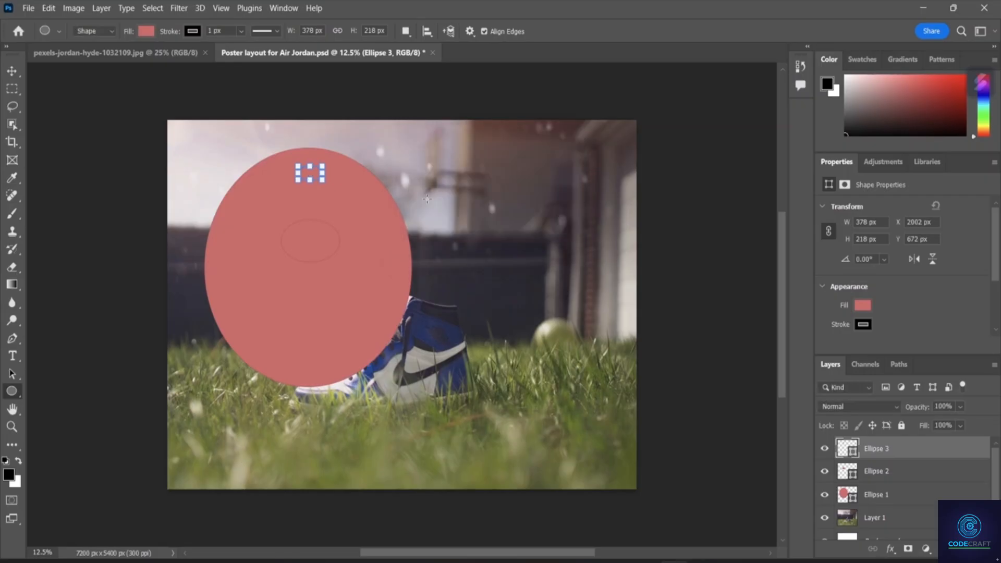
- Delete the two small ellipses that lie inside the large one, together with their layers
right_click(309, 170)
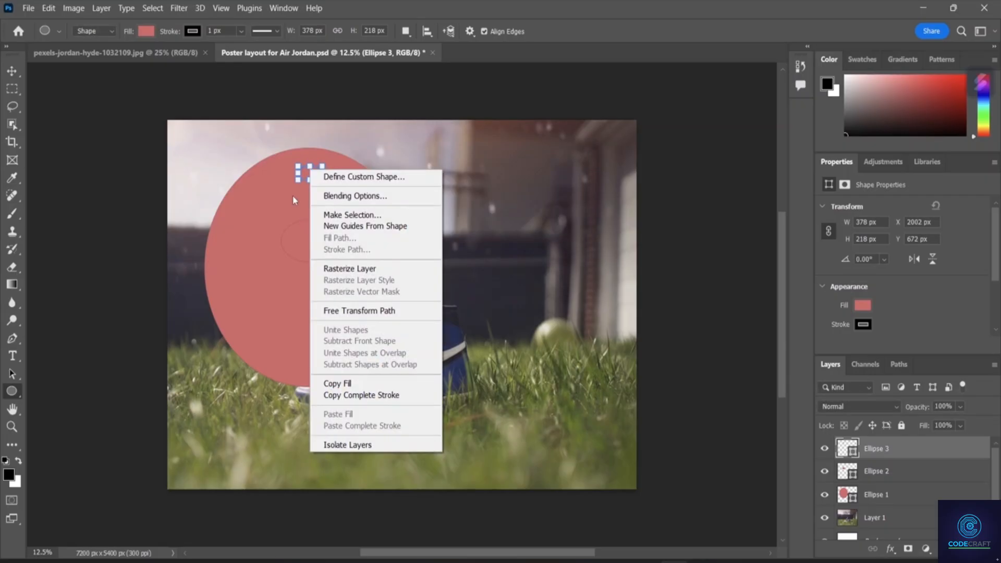
click(299, 178)
key(v)
key(Delete)
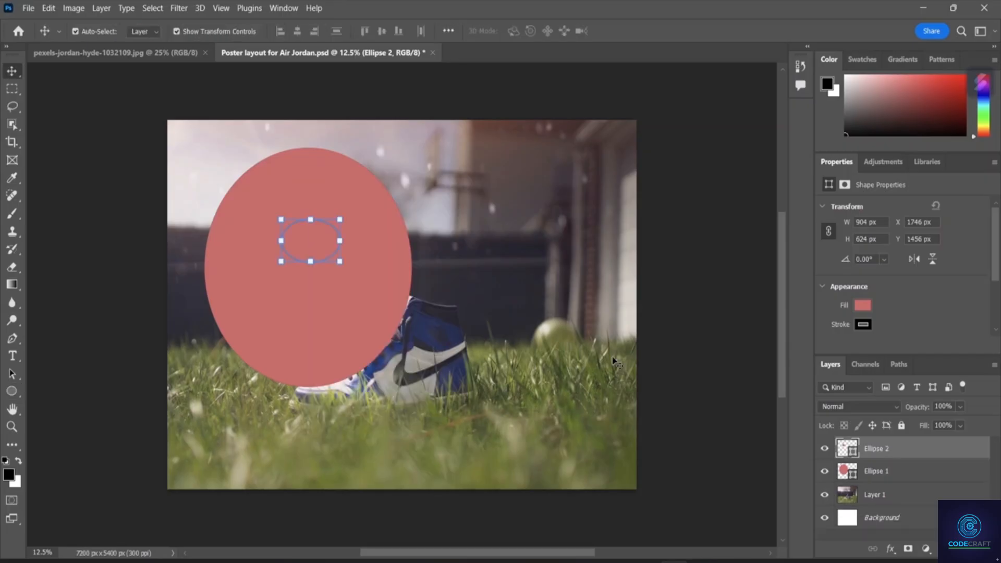
right_click(872, 452)
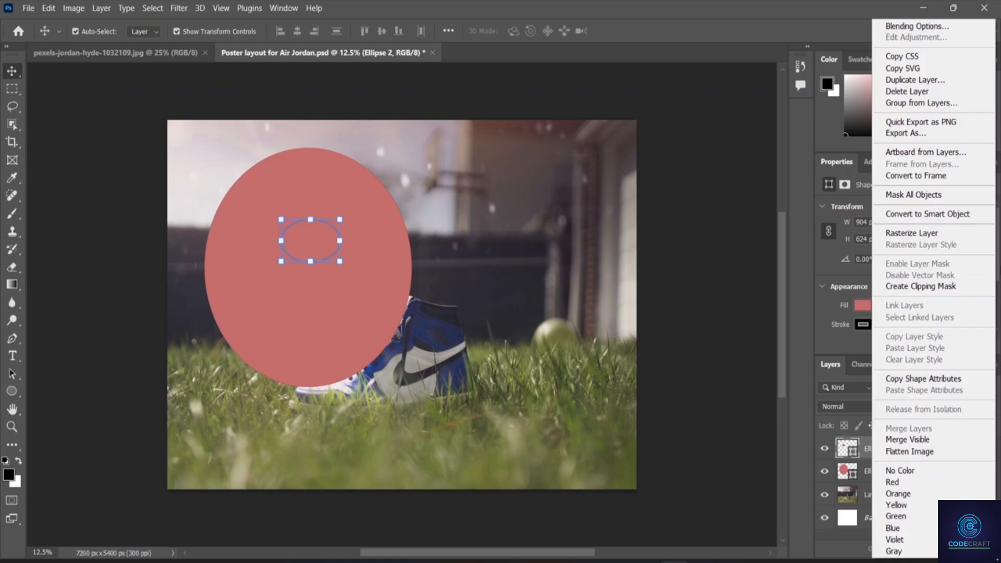
click(913, 91)
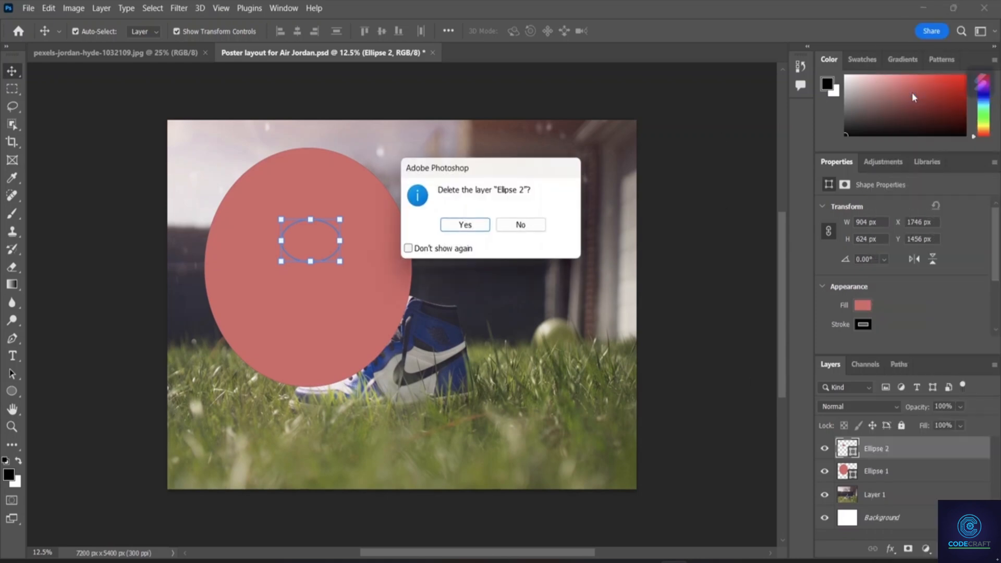
click(456, 226)
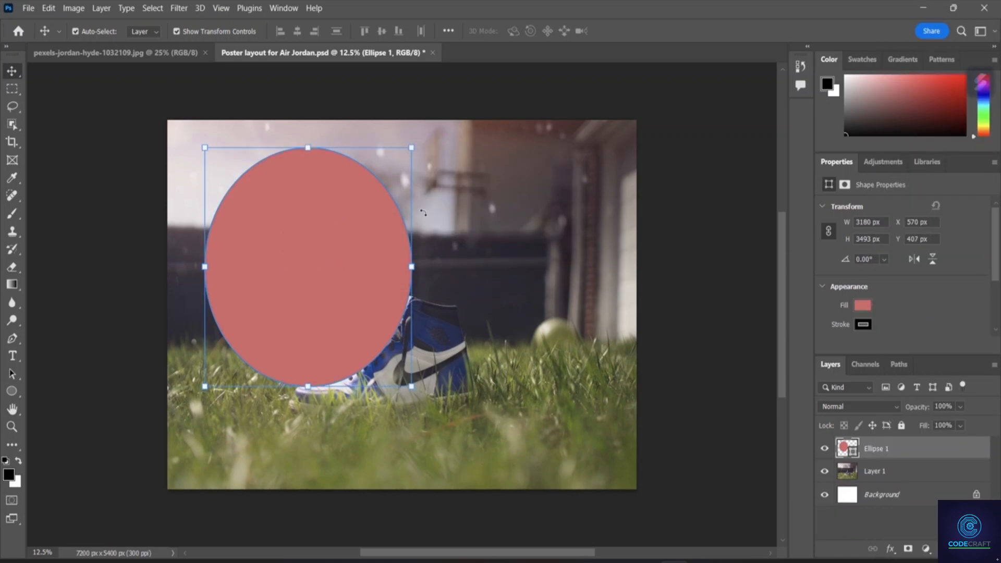
- Enlarge the large ellipse to about 124.9% and move it partly beyond the canvas's upper-left corner
drag(411, 266, 463, 267)
drag(333, 208, 243, 161)
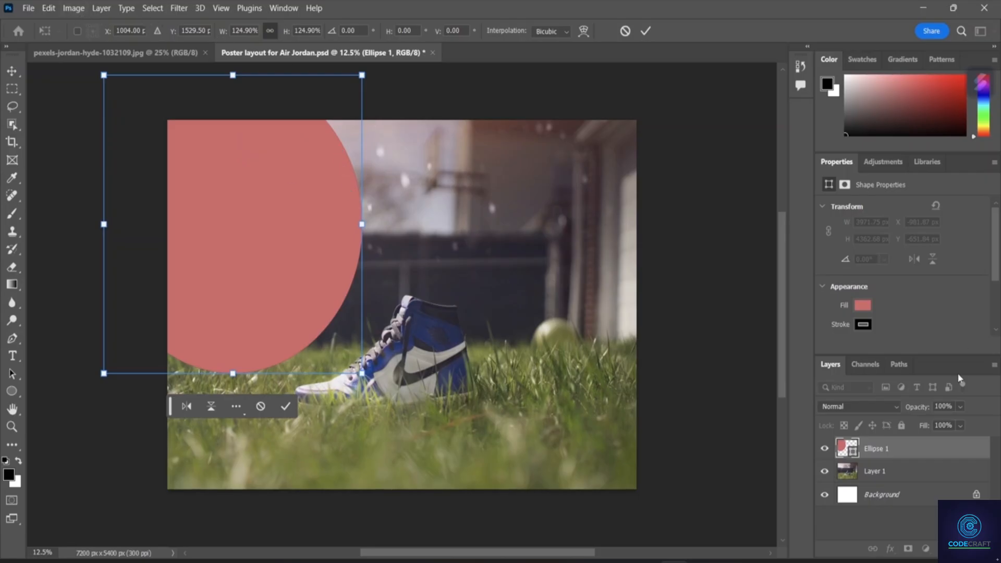
click(893, 449)
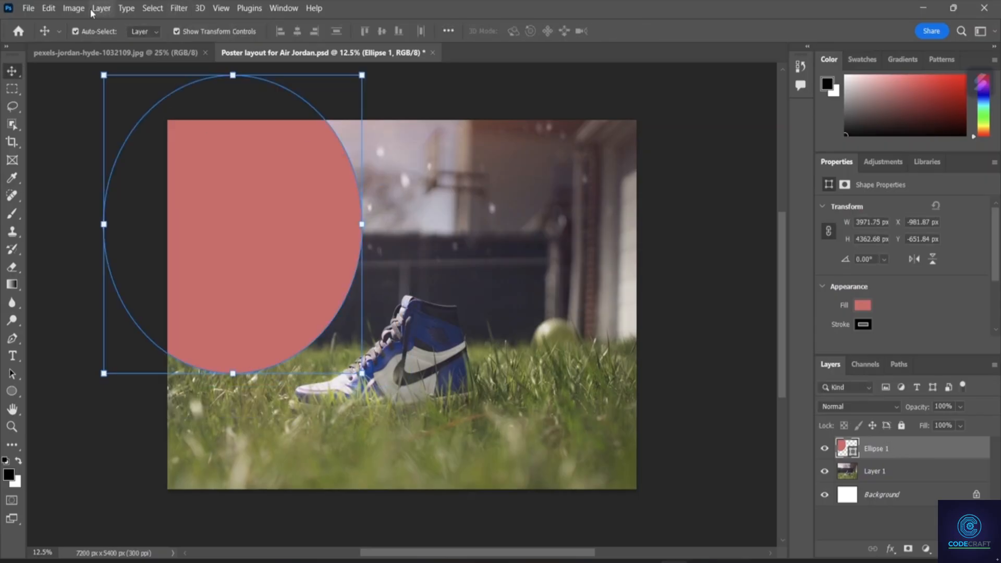
- Scale the ellipse's path down to about 81% and reposition it over the canvas's upper-left corner
click(52, 8)
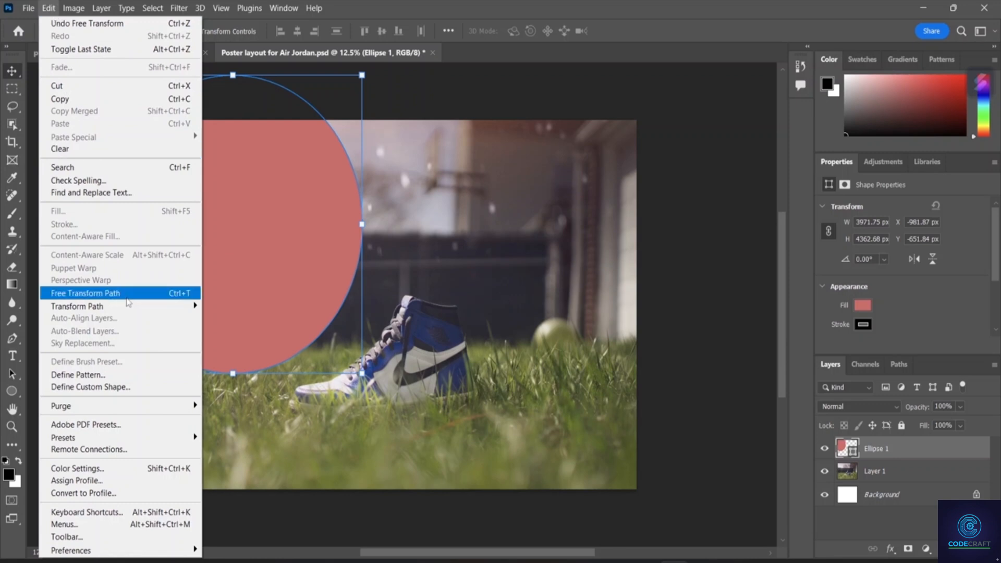
mouse_move(126, 313)
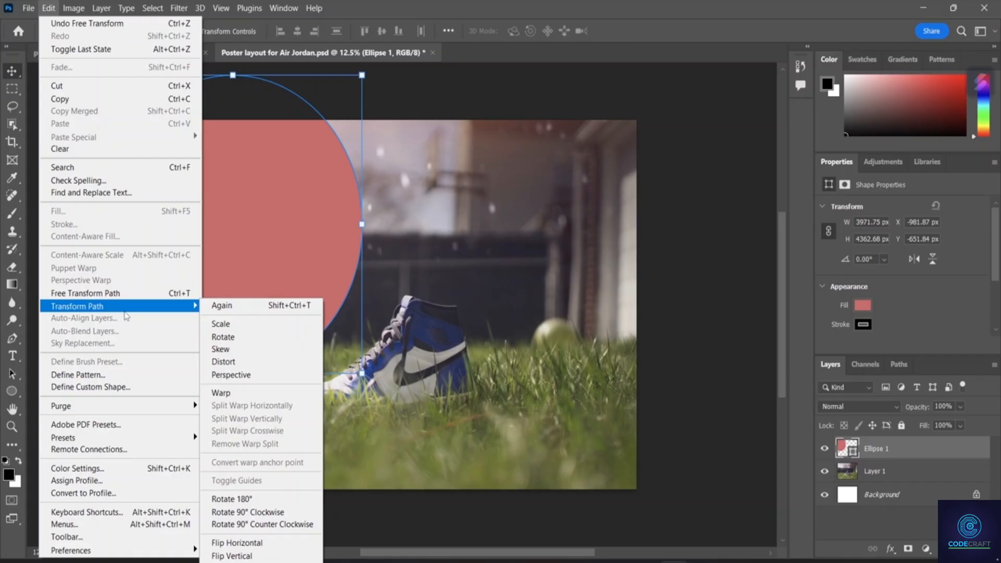
click(227, 327)
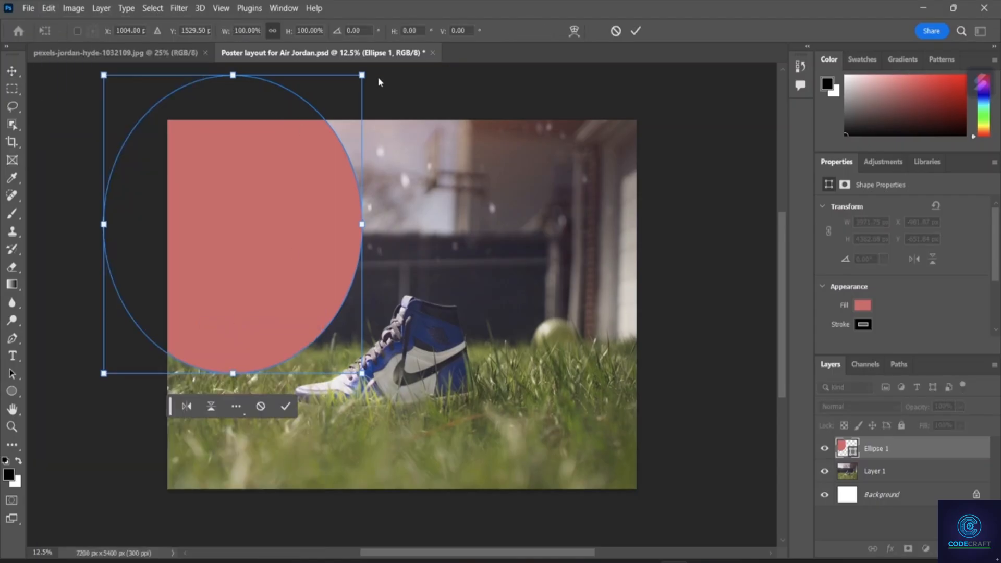
drag(362, 74, 311, 127)
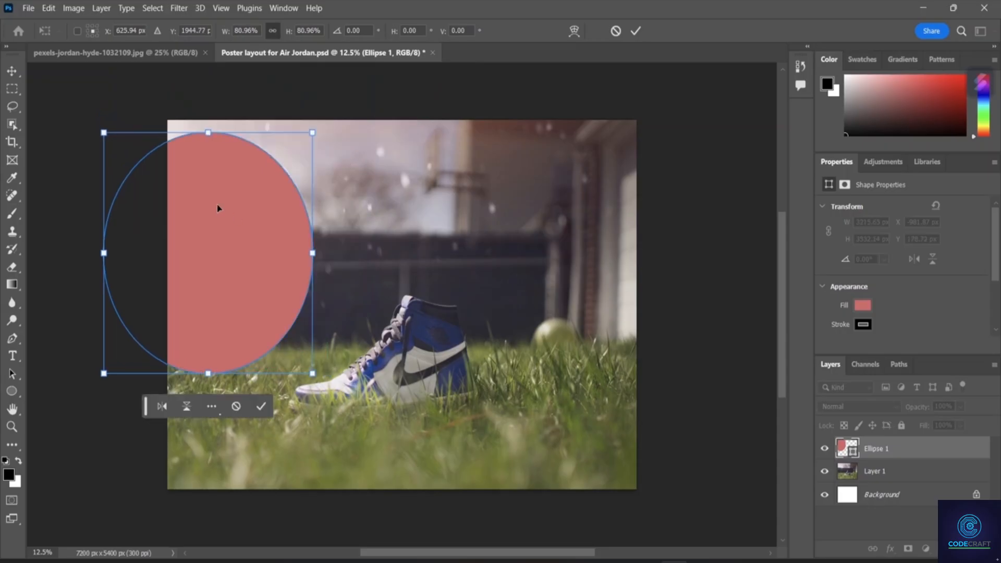
drag(219, 208, 234, 163)
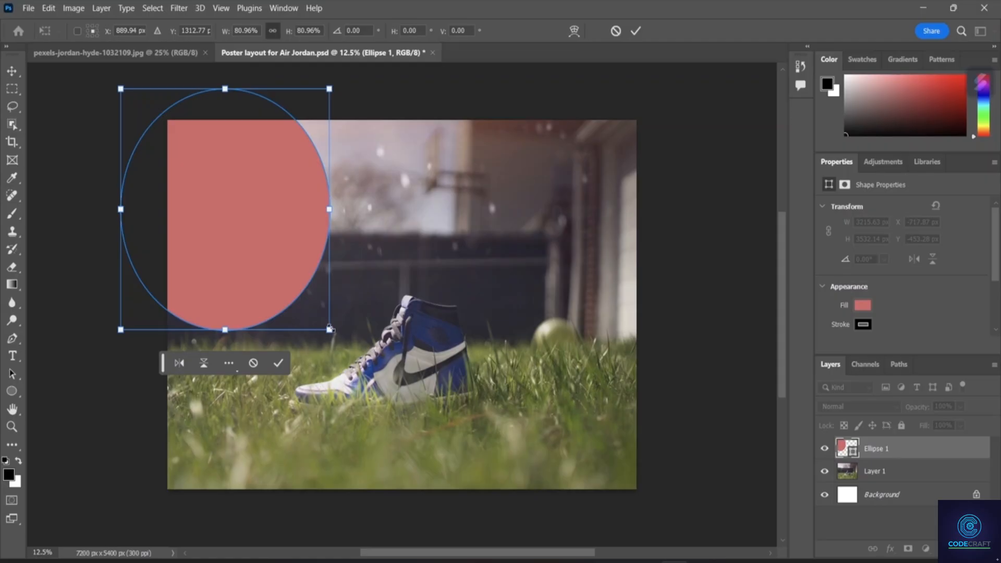
- Stretch the ellipse non-proportionally about its centre into a near-circle of about 4880 by 4780 px
drag(329, 330, 401, 389)
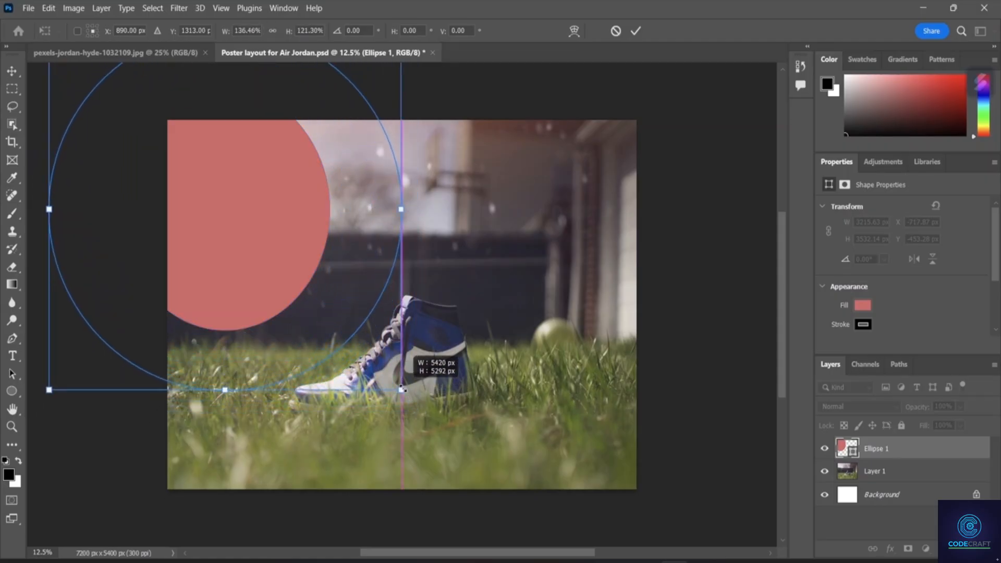
mouse_move(401, 389)
mouse_down()
mouse_move(386, 371)
mouse_move(395, 377)
mouse_up()
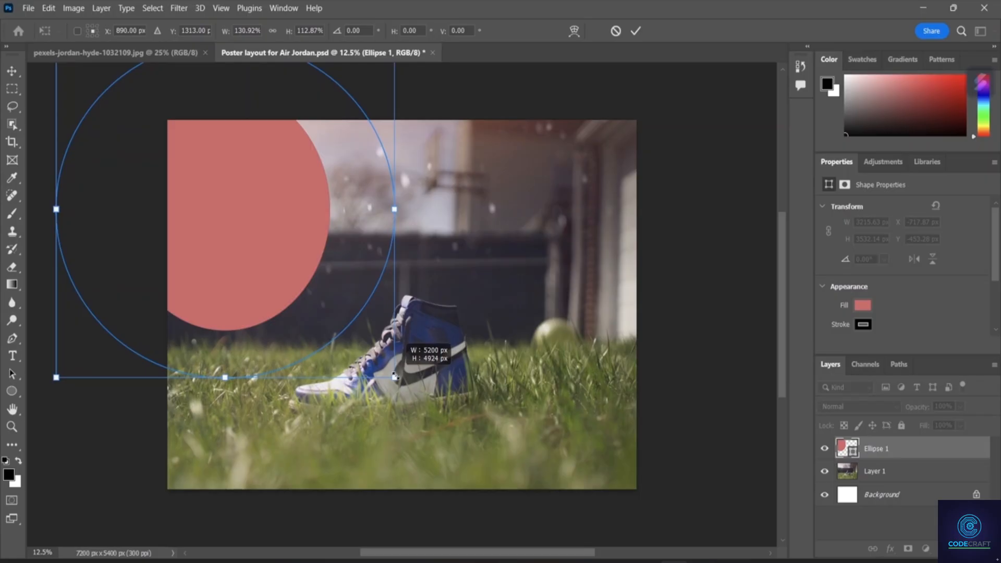
drag(394, 376, 384, 372)
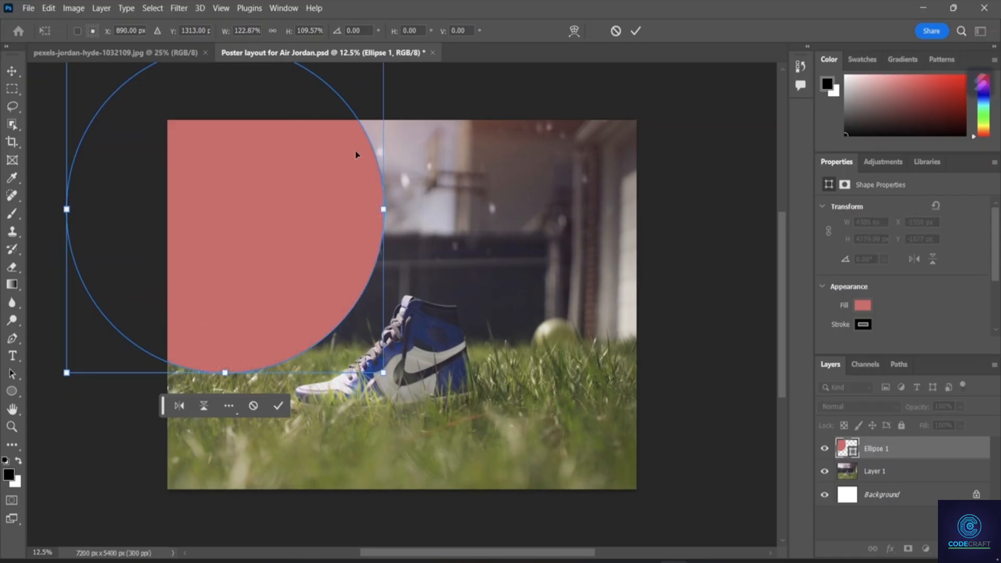
- Move the near-circle to about X -1678 px, Y -1493 px at the canvas's upper-left corner, apply the transform and deselect its layer
drag(280, 170, 309, 166)
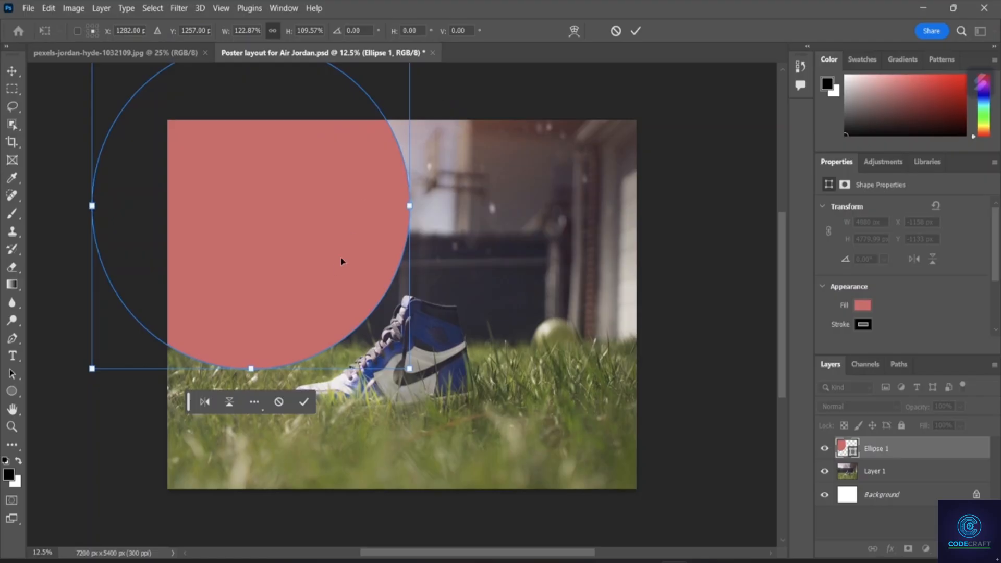
drag(349, 250, 315, 227)
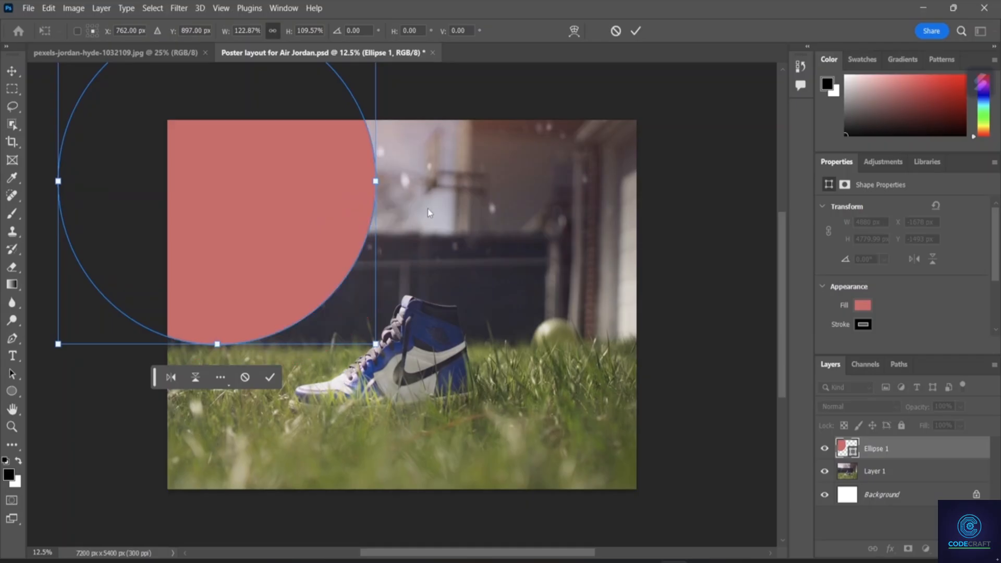
key(Return)
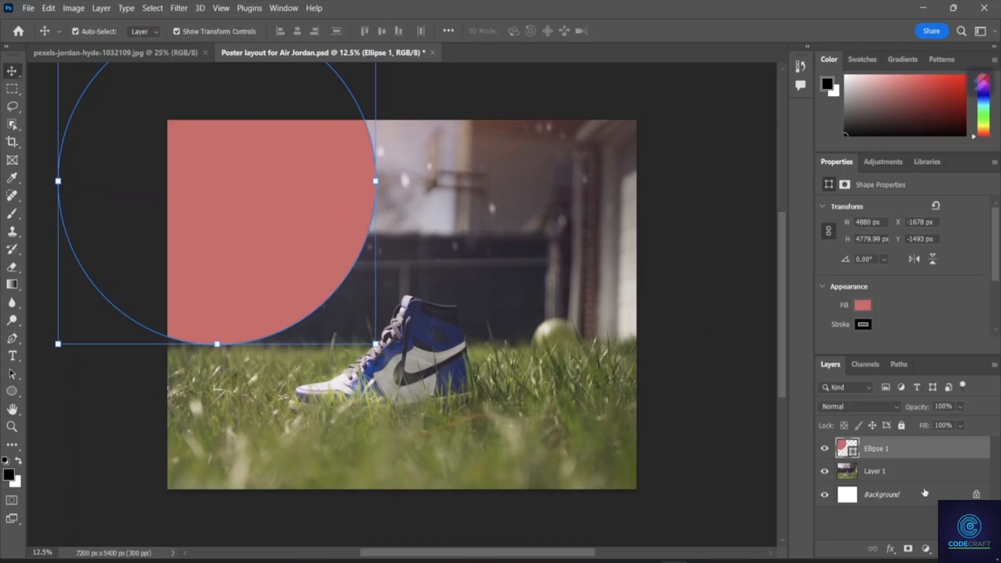
click(888, 527)
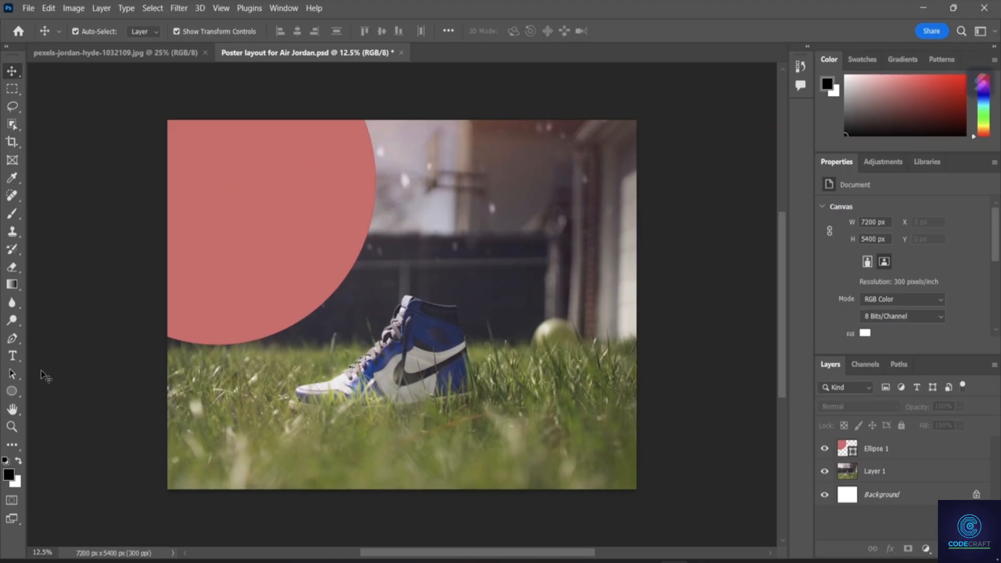
- Draw a five-sided polygon about 1485 by 1614 px in the upper-right part of the photo with the Polygon tool
click(19, 390)
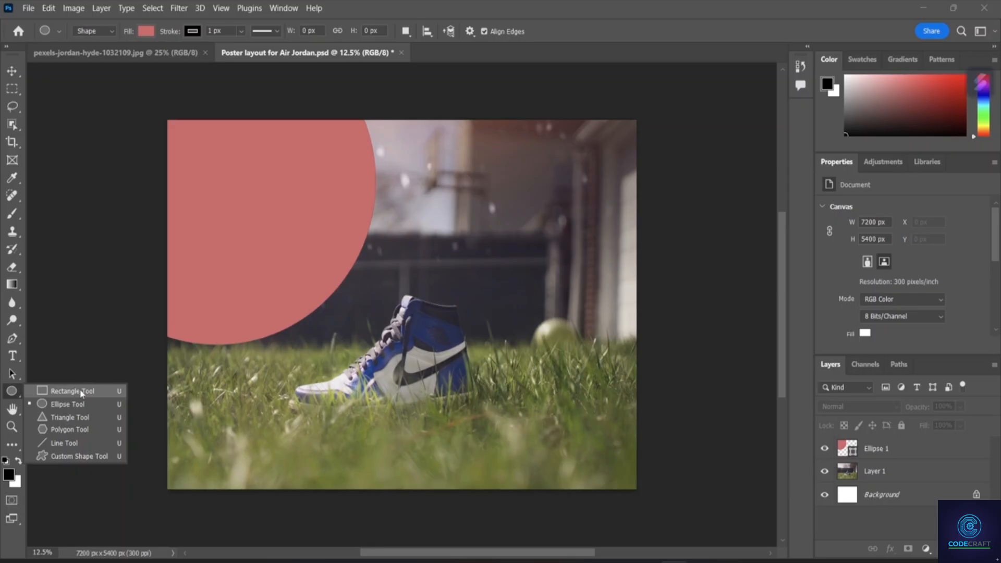
click(81, 430)
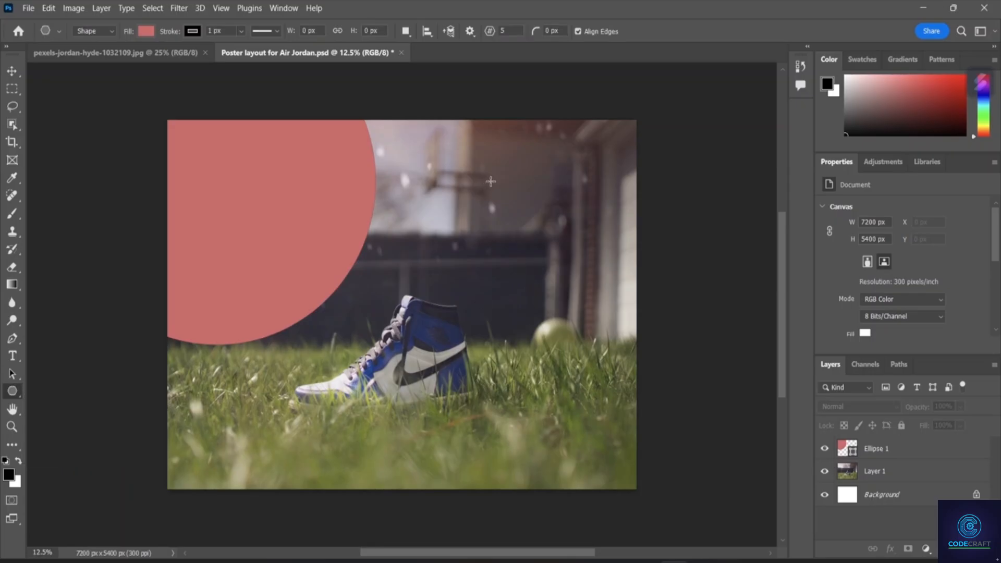
drag(480, 148, 576, 256)
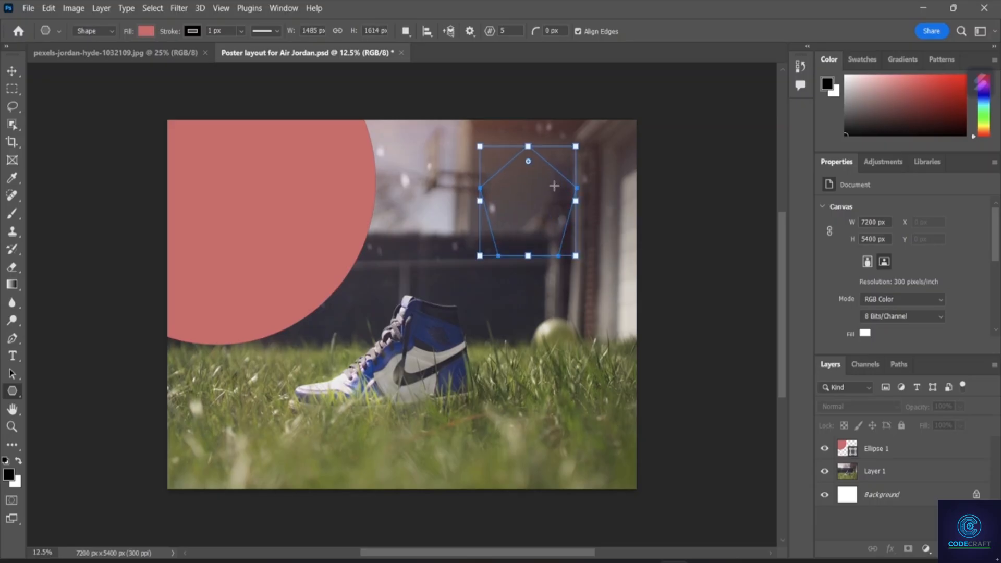
- Set the Polygon tool's number of sides to 19
click(502, 31)
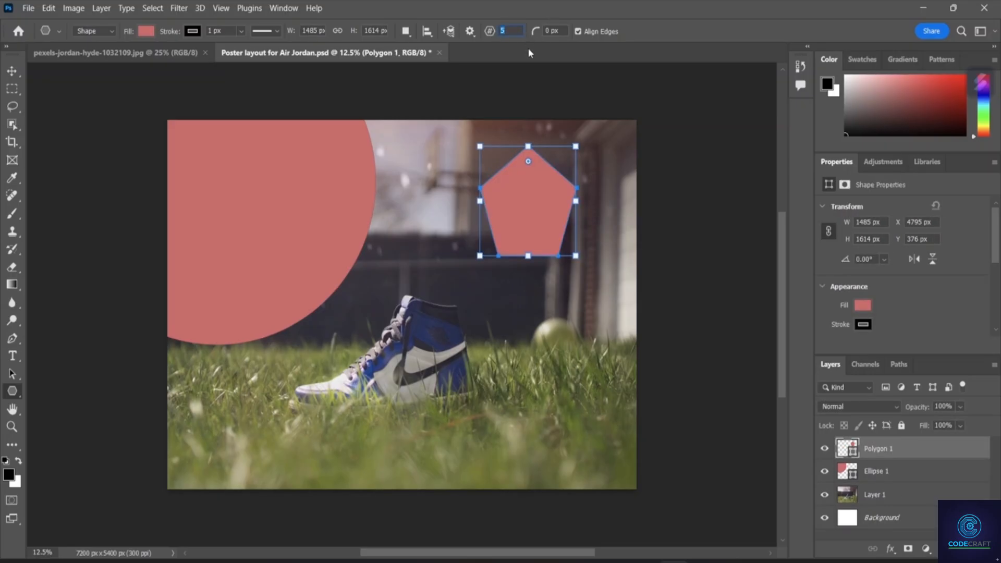
drag(490, 32, 498, 37)
key(Return)
- Delete the Polygon 1 layer with the pentagon and clear the layer selection
right_click(533, 190)
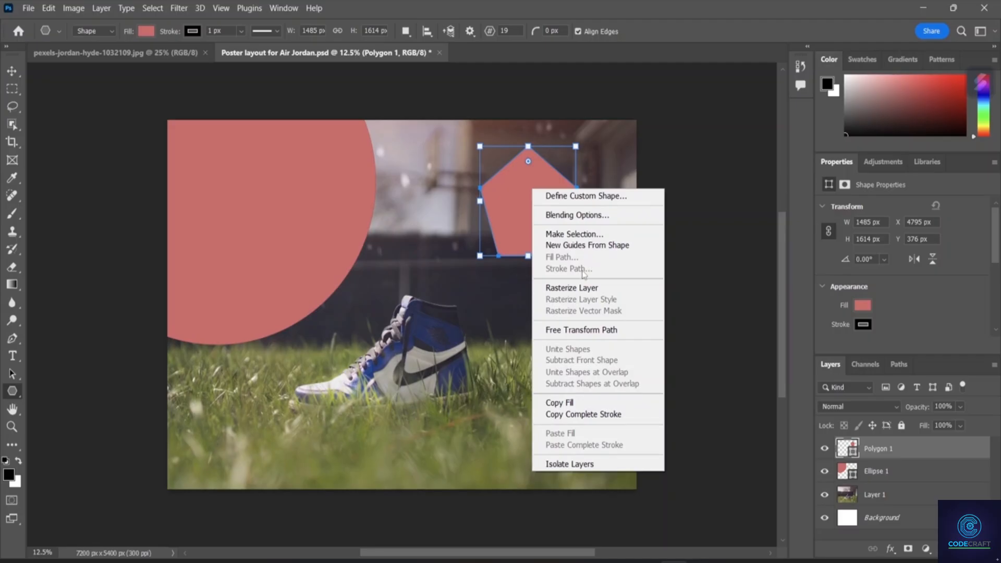
right_click(528, 193)
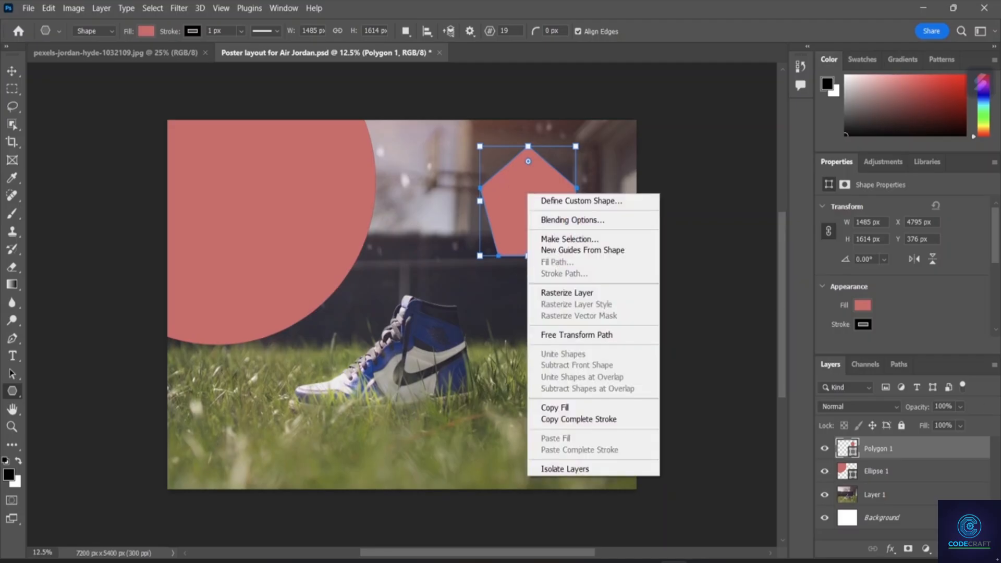
right_click(889, 449)
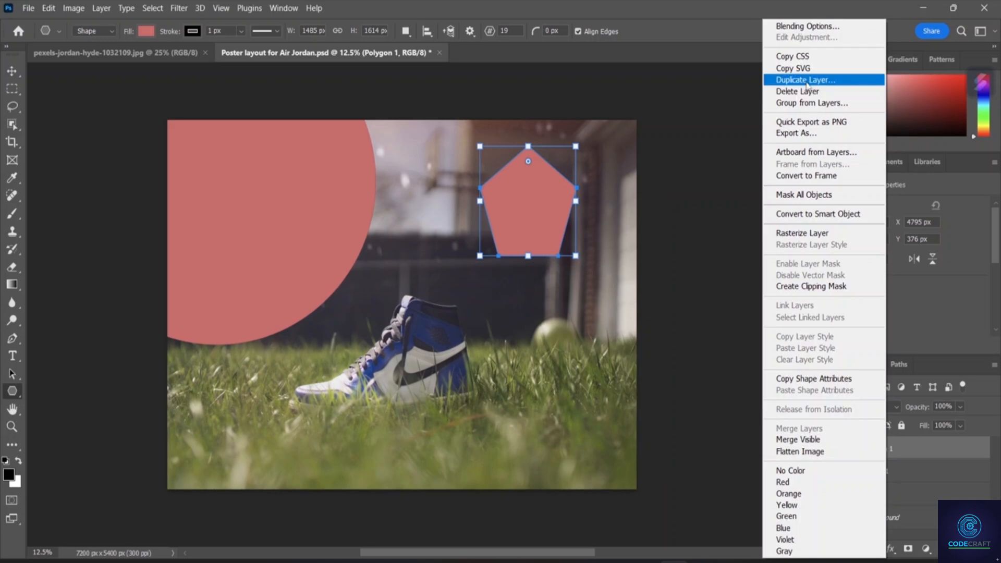
click(806, 93)
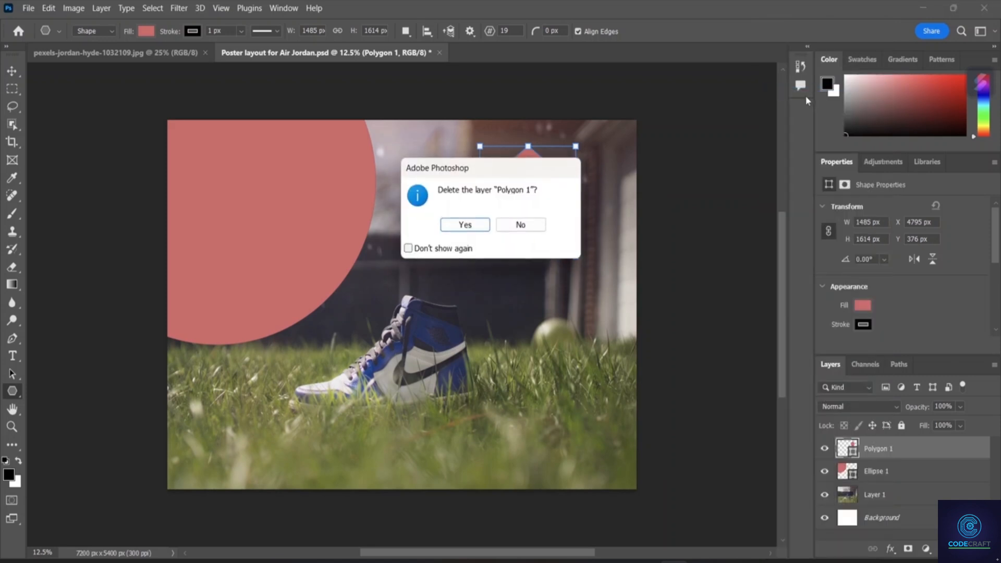
click(466, 224)
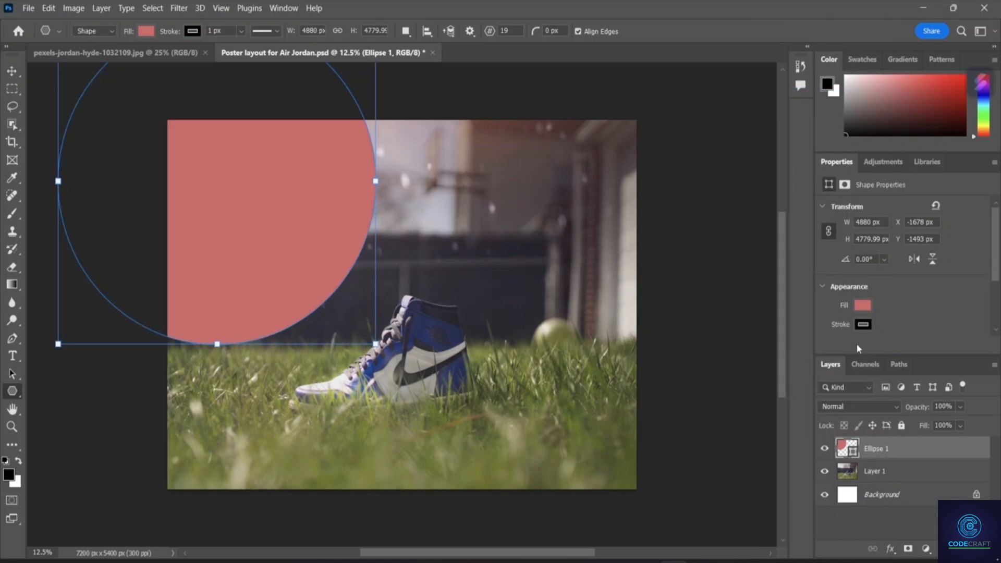
click(887, 521)
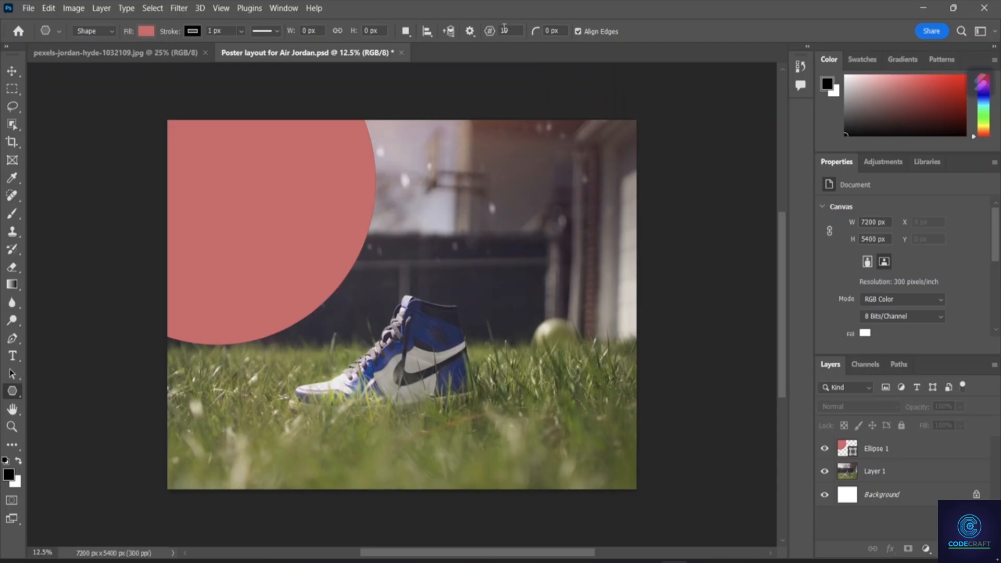
- Set the number of sides to 9 and keep the Polygon tool active
click(476, 34)
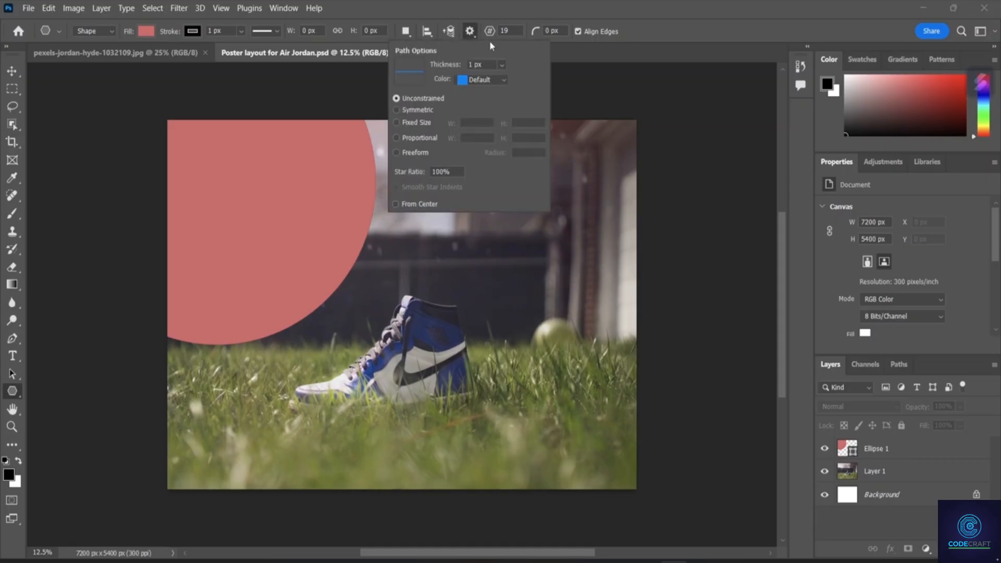
click(490, 32)
drag(490, 34, 483, 40)
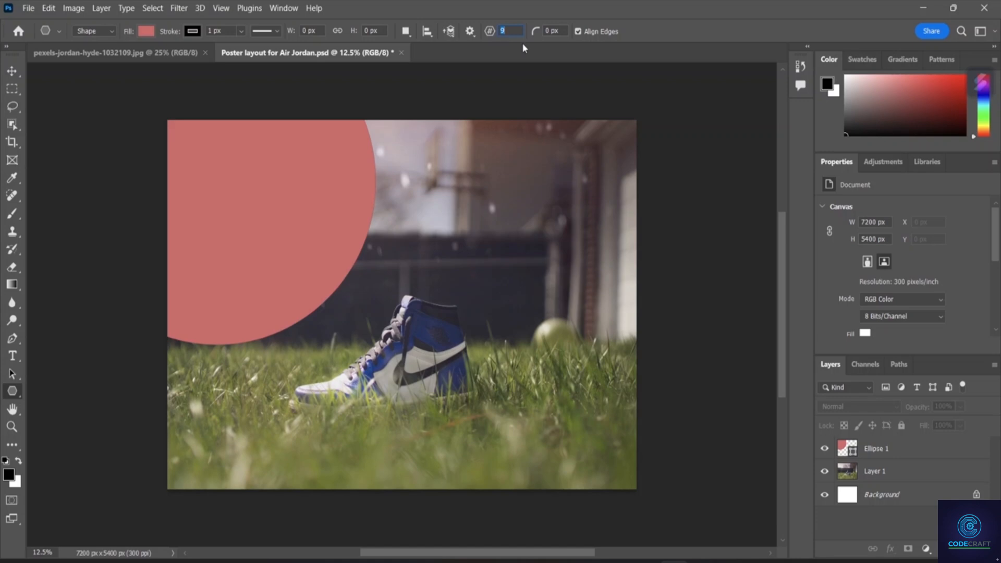
click(15, 392)
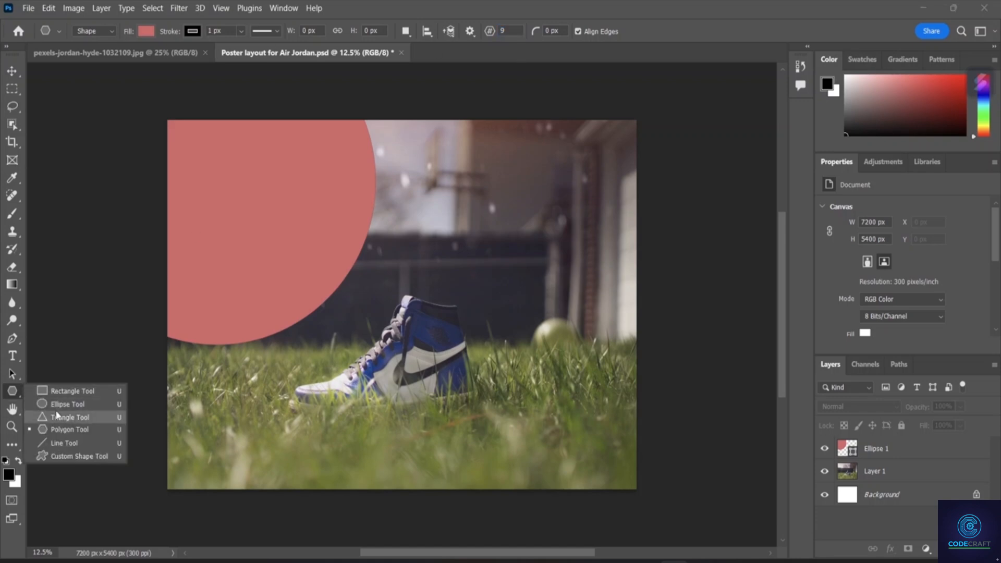
click(71, 428)
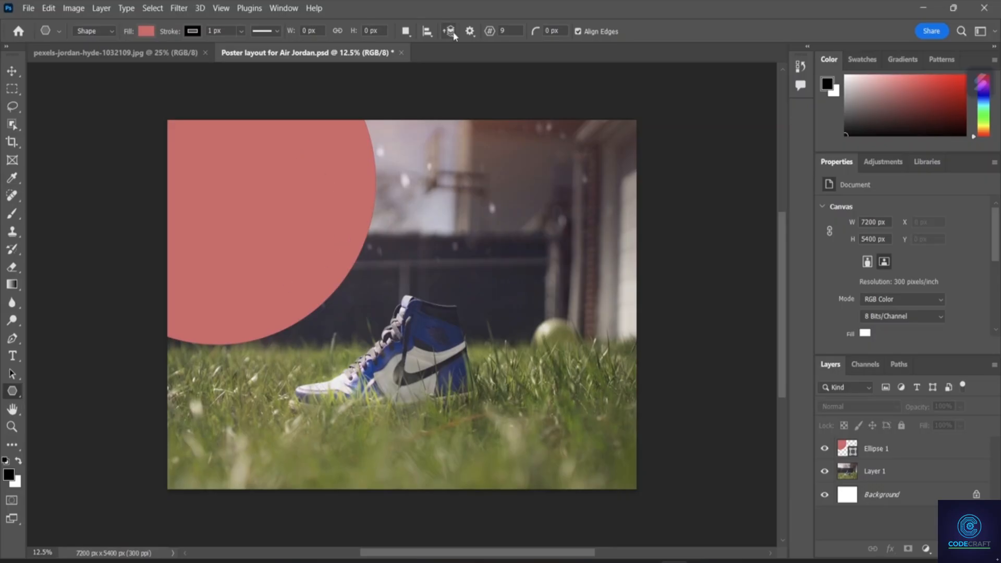
- Try a polygon about 1471 by 1587 px with a 40 px corner radius in the photo's upper-right part, and undo it
drag(482, 167, 576, 277)
drag(539, 31, 564, 40)
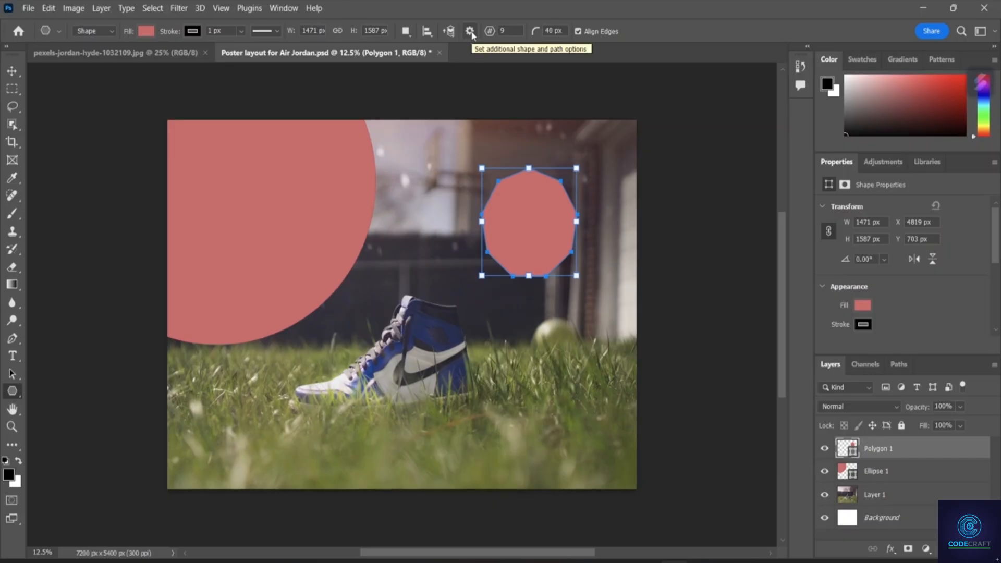
key(ctrl+z)
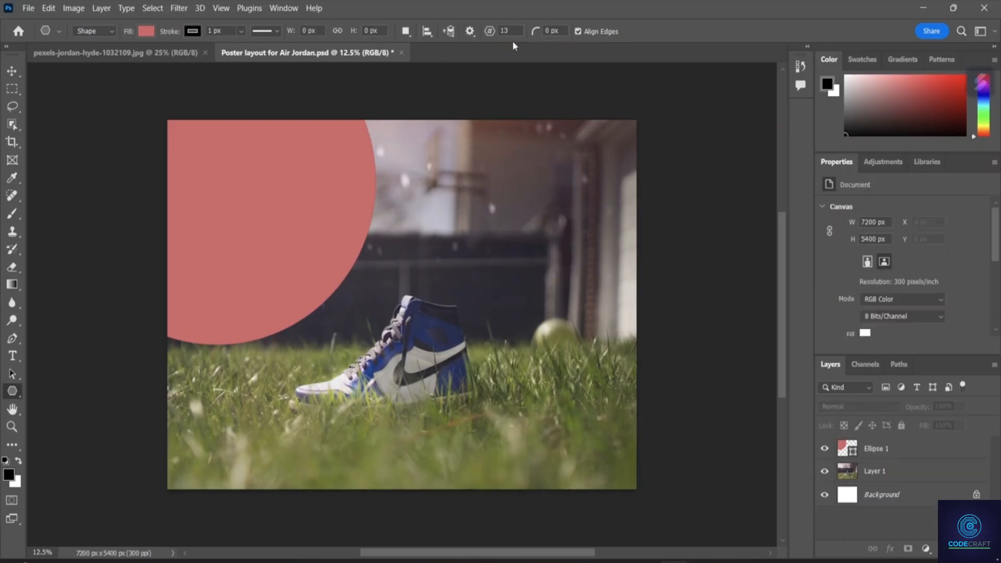
- Configure the Polygon tool for a seven-sided star with a 73% star ratio and smooth star indents
click(470, 31)
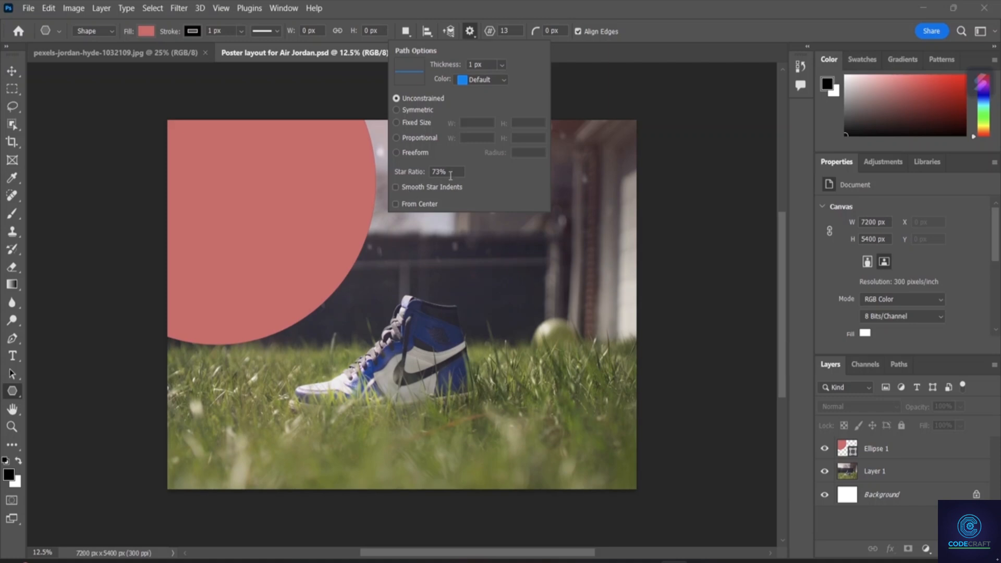
click(396, 187)
click(505, 31)
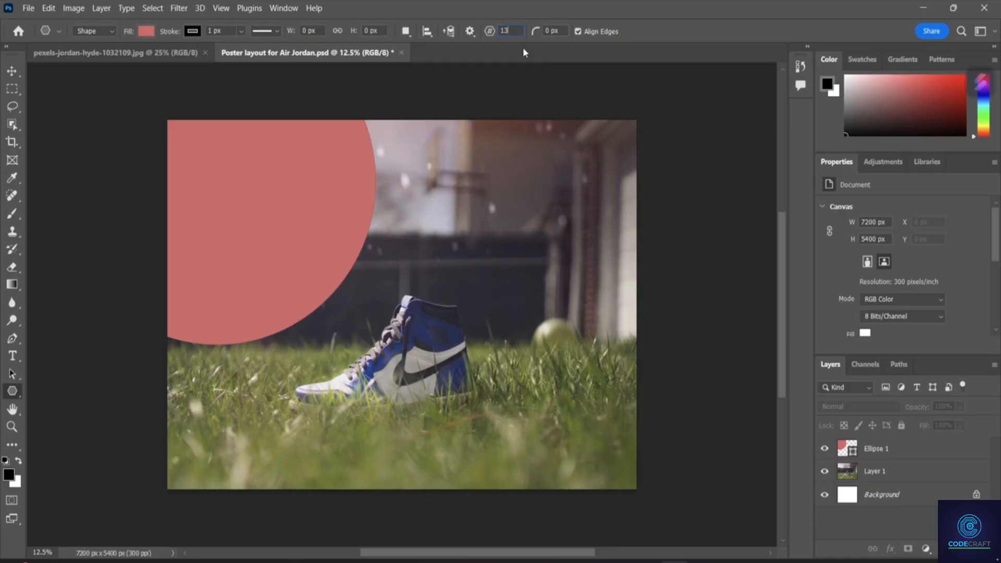
drag(489, 33, 486, 33)
- Set the shape fill to off-white #f4eded and draw a star about 1325 by 1320 px in the photo's upper-right part
click(151, 32)
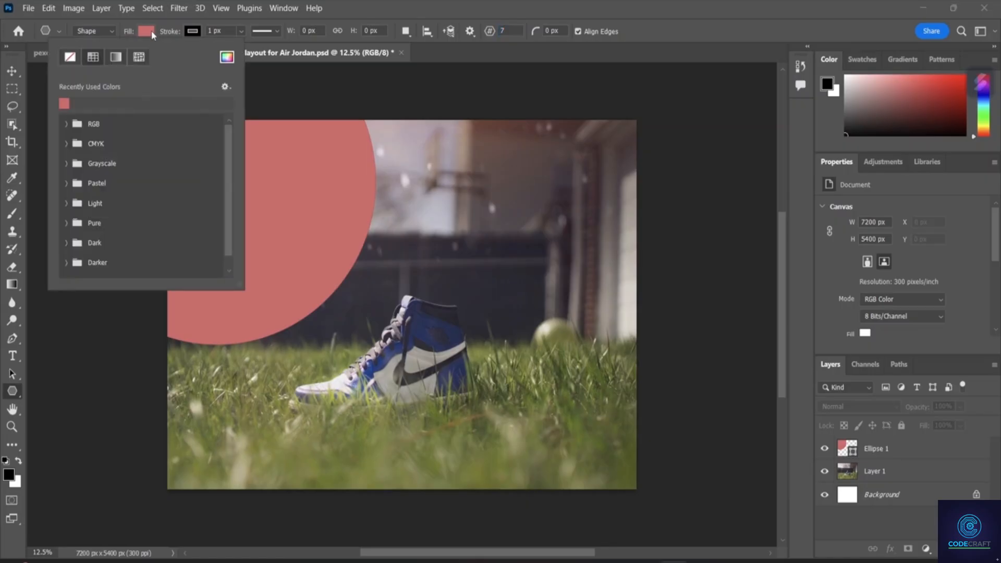
click(228, 58)
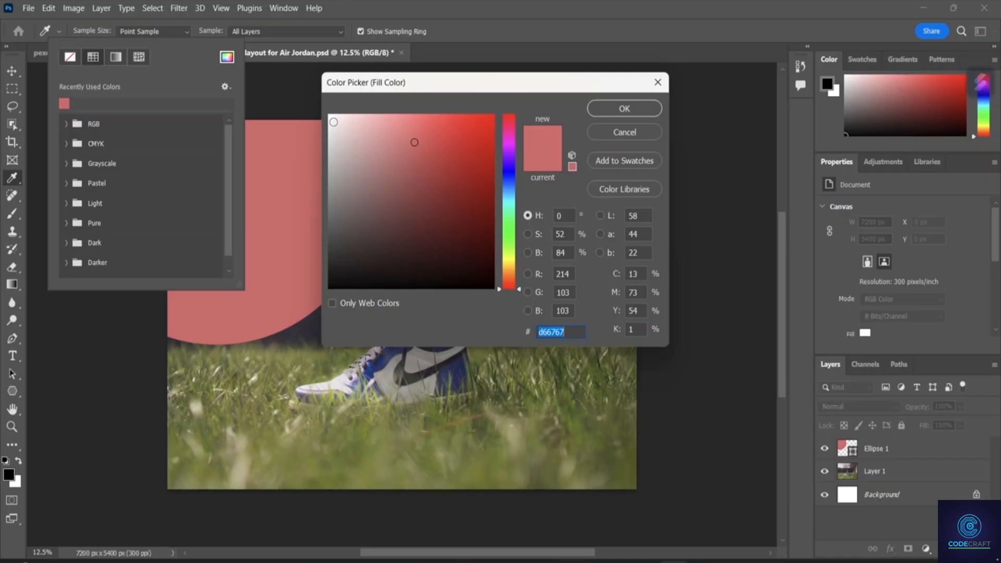
click(333, 122)
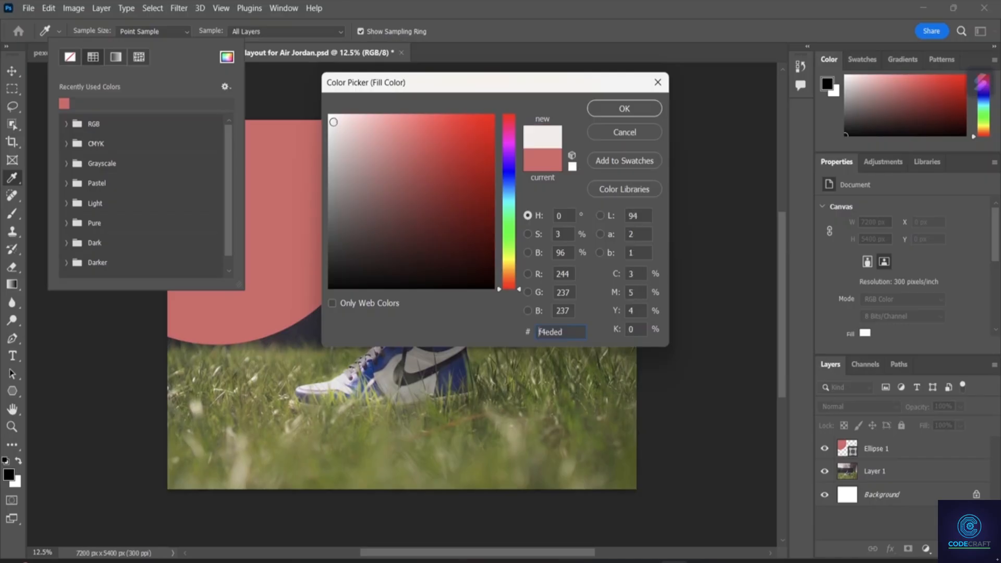
click(612, 109)
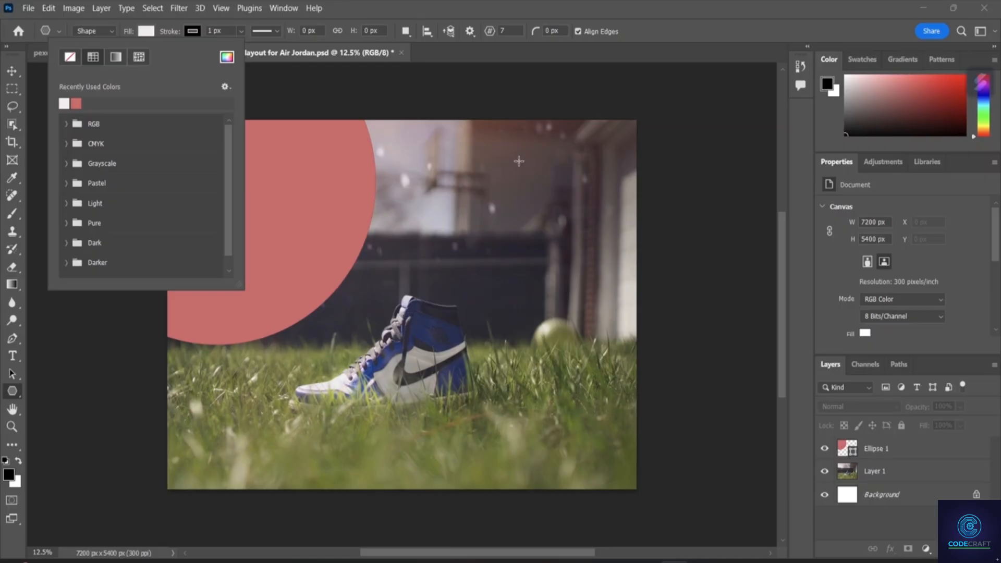
drag(519, 162, 604, 249)
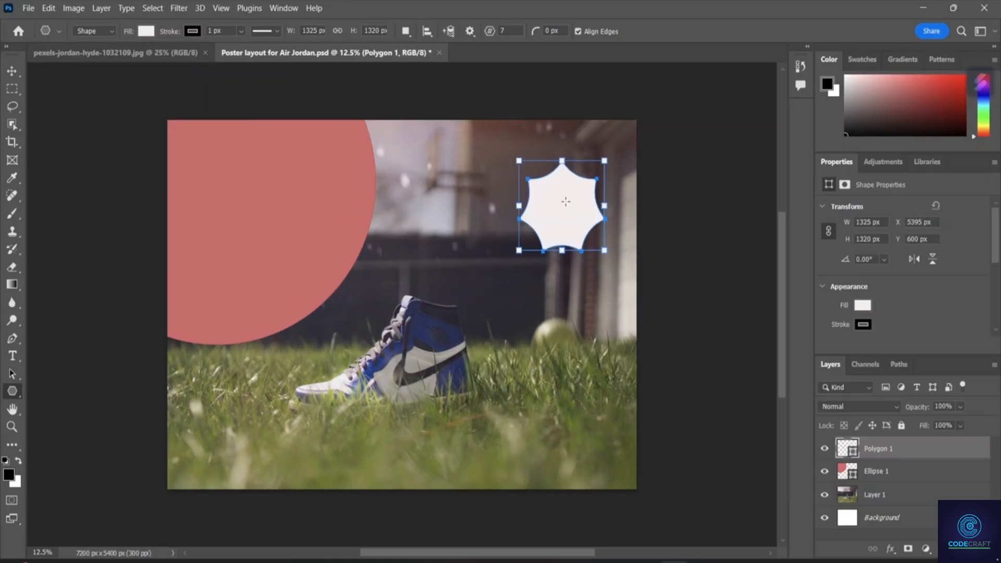
drag(563, 191, 566, 196)
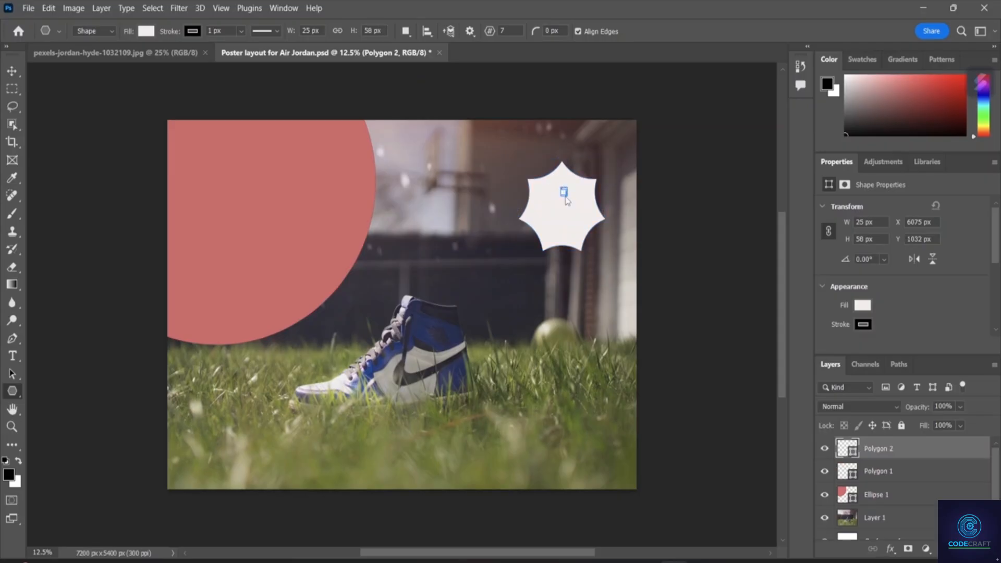
right_click(882, 453)
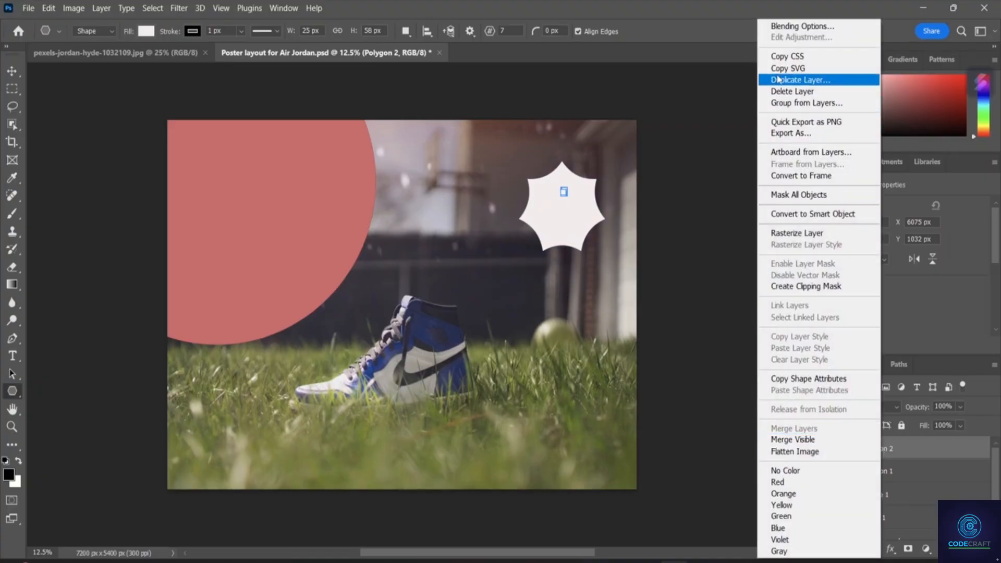
click(792, 92)
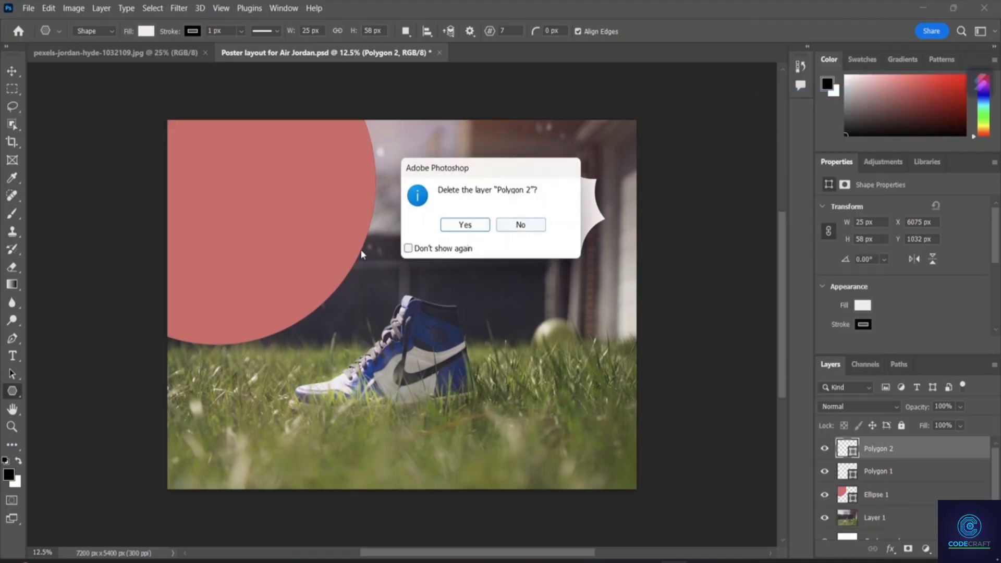
click(464, 225)
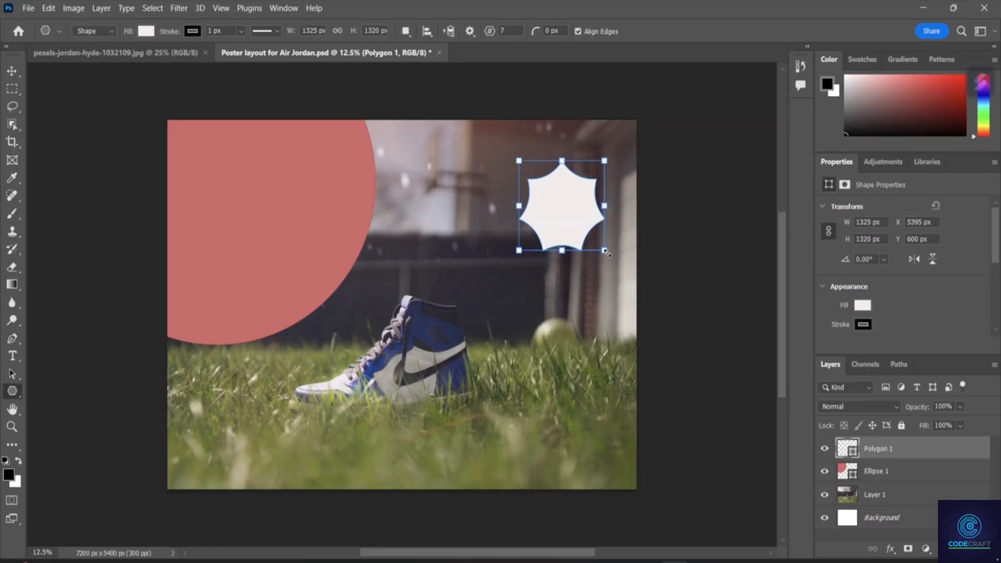
- Move the white star up and left to about X 5251 px, Y 352 px and select the photo layer
click(13, 71)
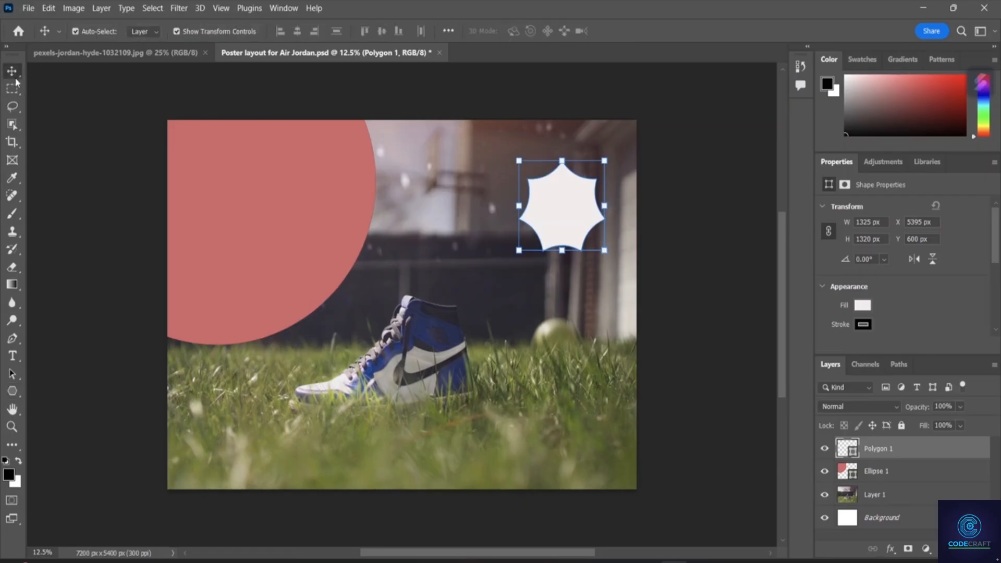
drag(581, 196, 551, 186)
click(573, 299)
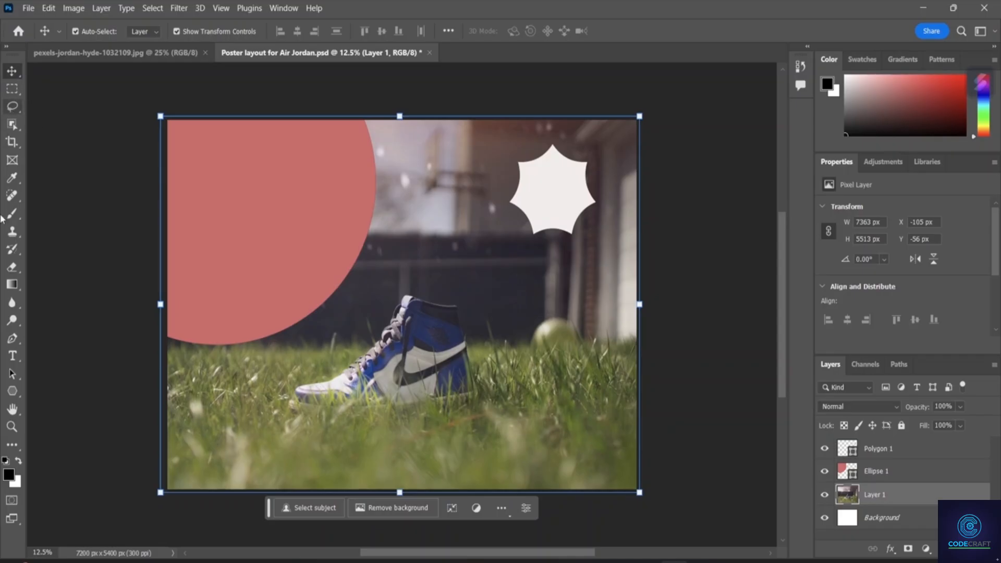
- Draw a white triangle about 1205 by 1116 px and move it to about X 5311 px, Y 1114 px, partly behind the star
click(12, 391)
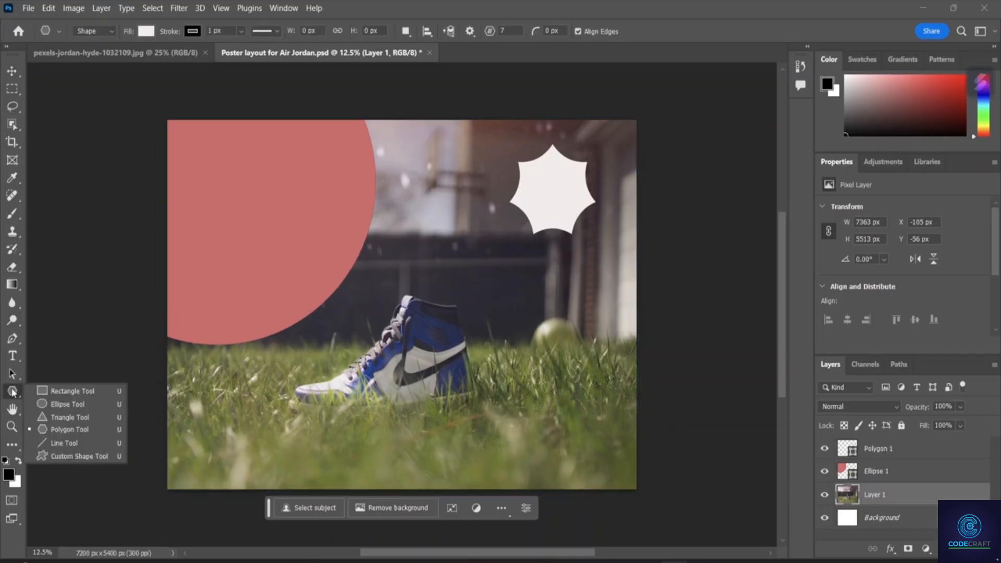
click(56, 409)
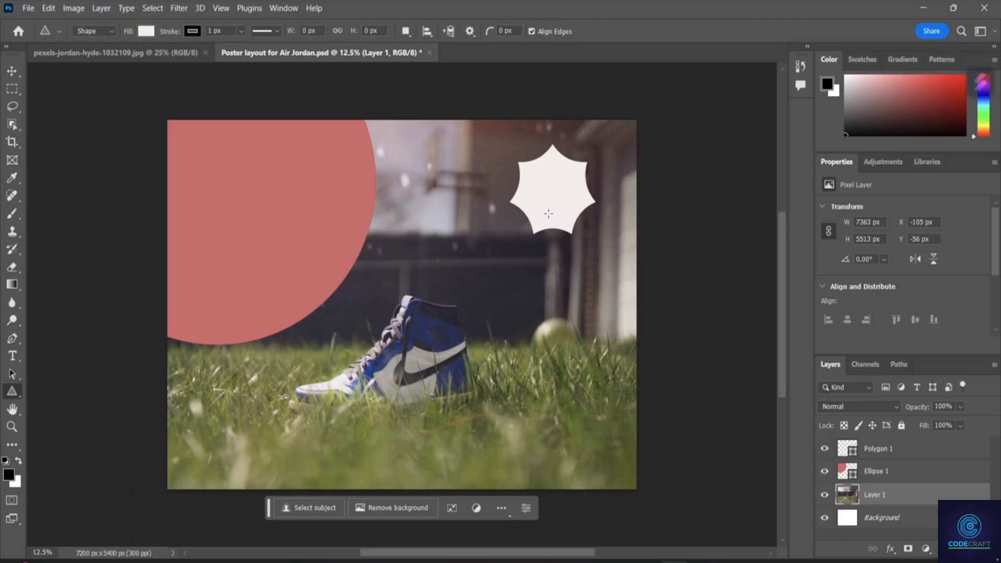
drag(547, 279, 617, 347)
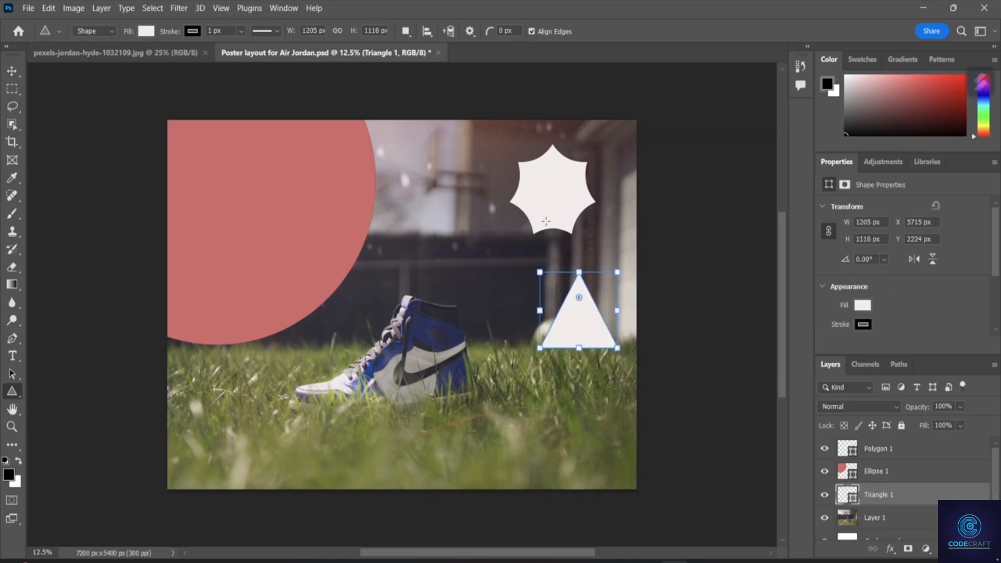
click(10, 73)
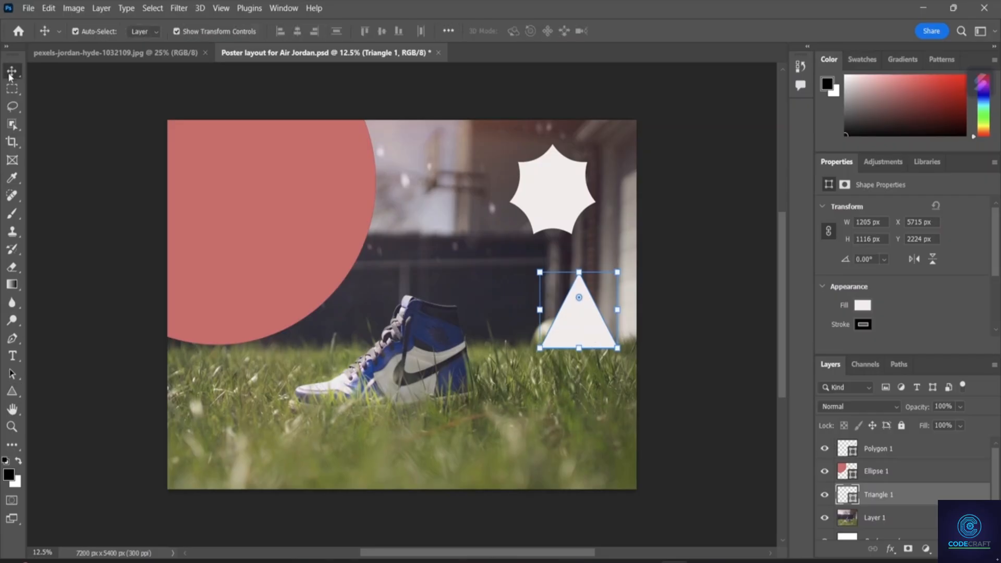
drag(582, 322, 558, 253)
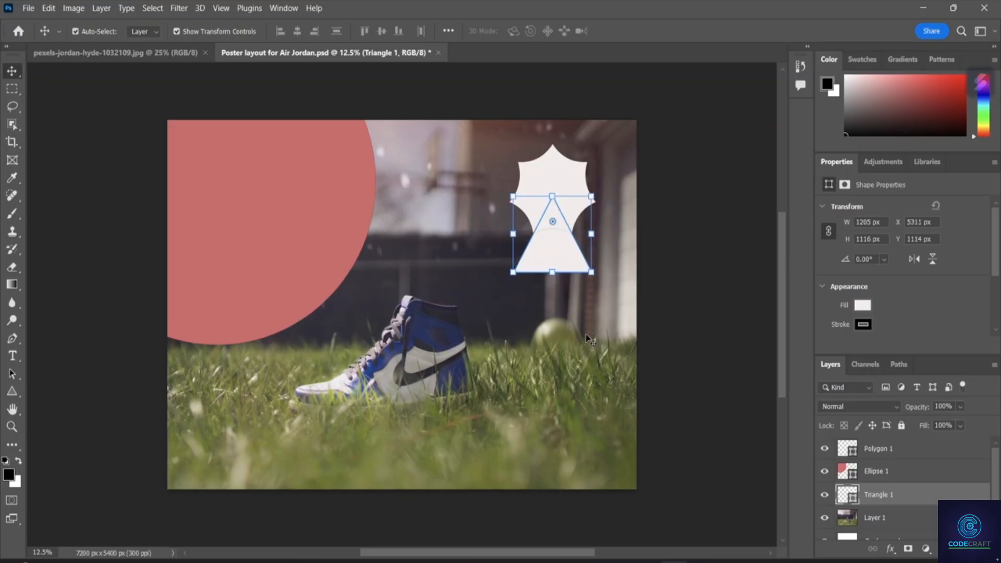
- Shift the photo layer slightly down and left to X -163 px, Y 0 px
mouse_move(505, 135)
mouse_down()
mouse_move(511, 185)
mouse_move(517, 172)
mouse_move(498, 139)
mouse_up()
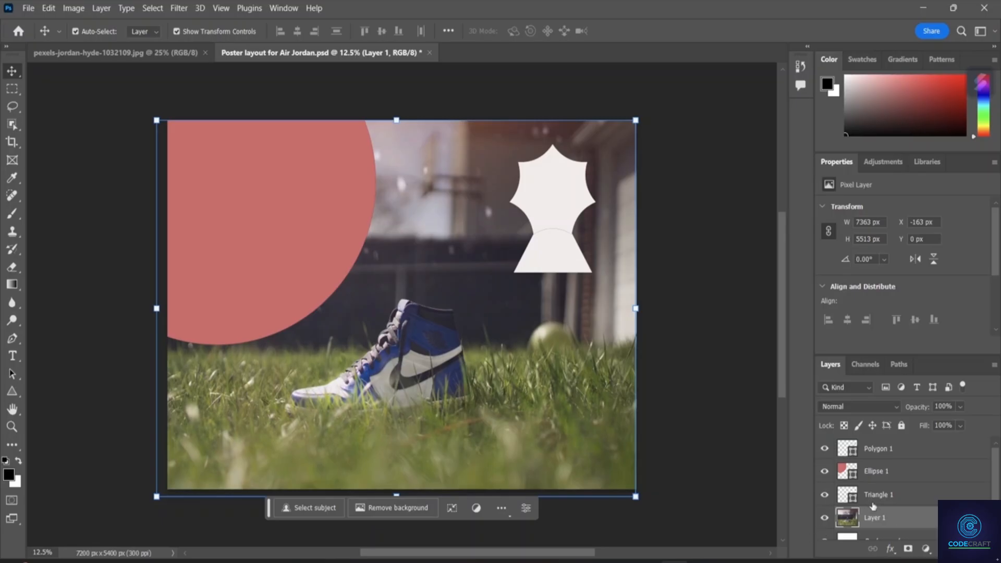
- Select the triangle and star layers together and check the available align and distribute options
scroll(874, 525, down, 1)
scroll(889, 487, up, 1)
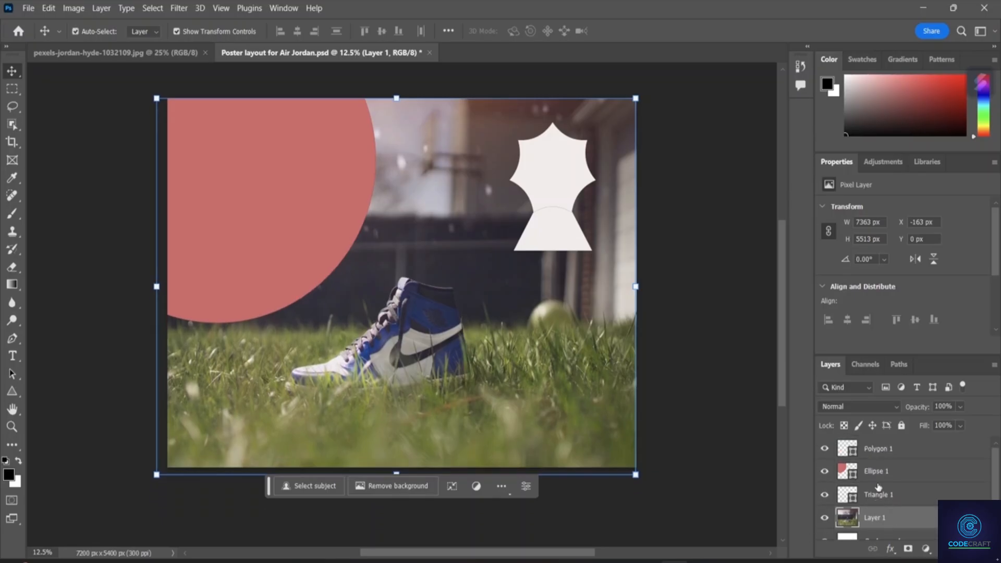
click(870, 496)
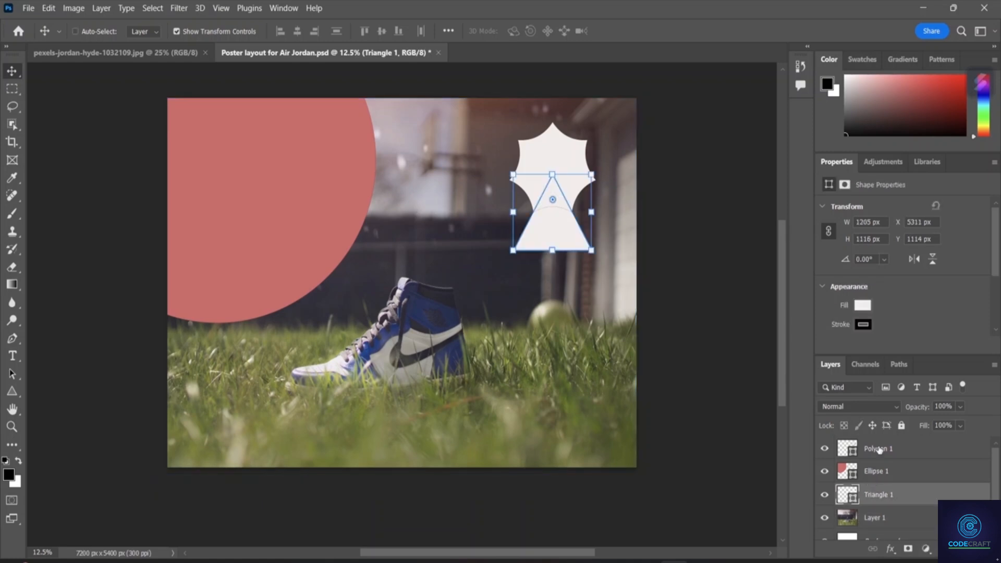
ctrl+click(876, 449)
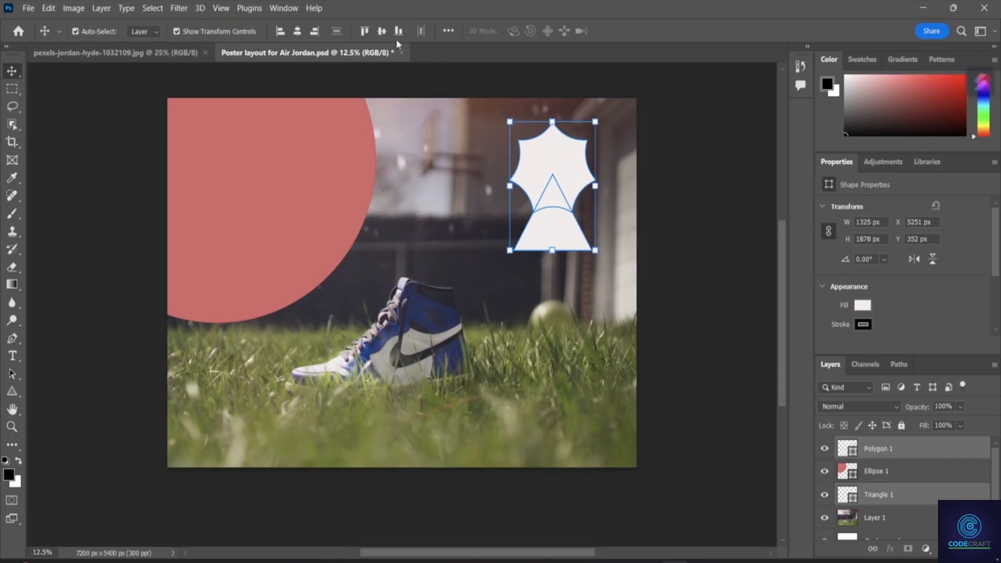
click(446, 31)
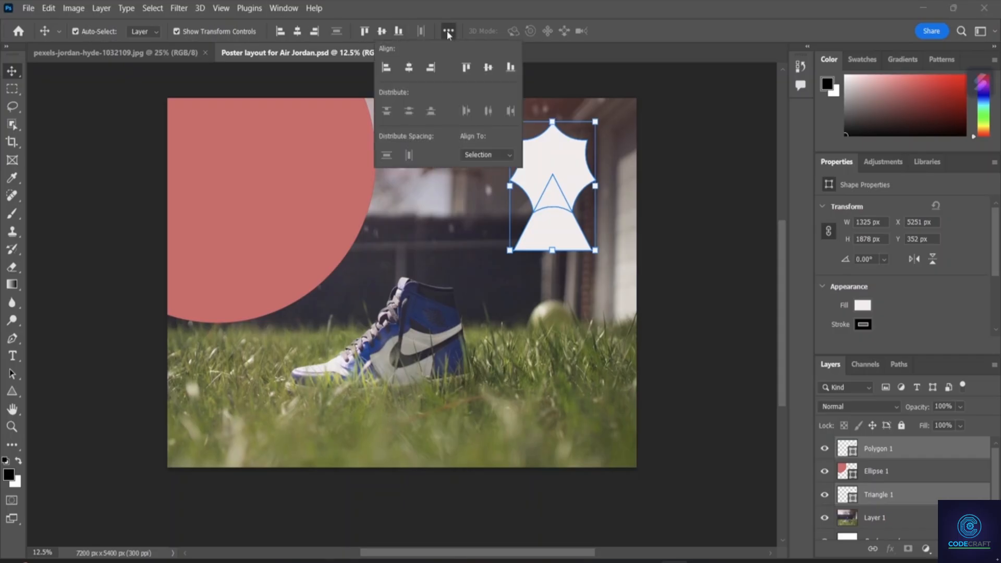
click(447, 30)
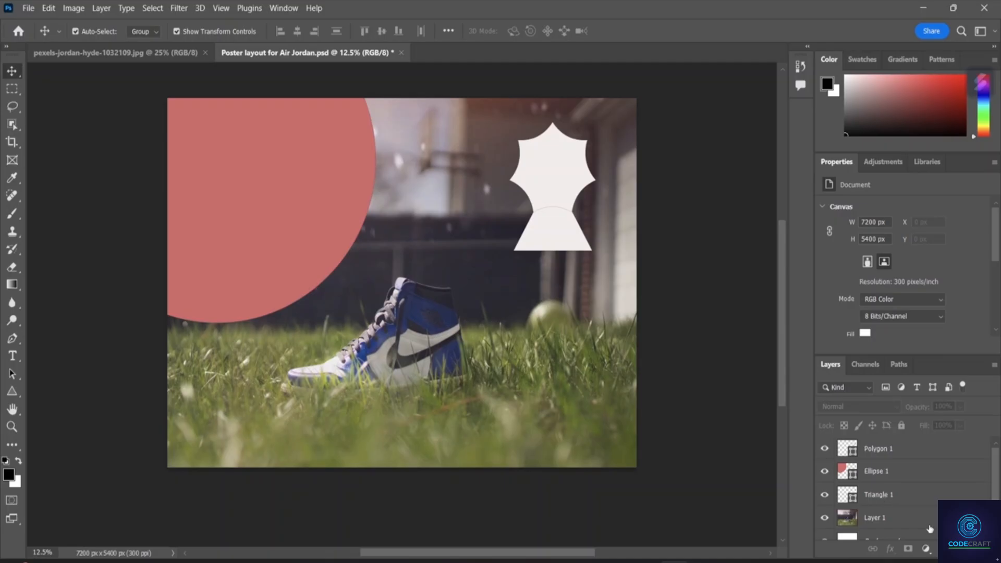
- Group the triangle and star layers into one layer group
click(895, 504)
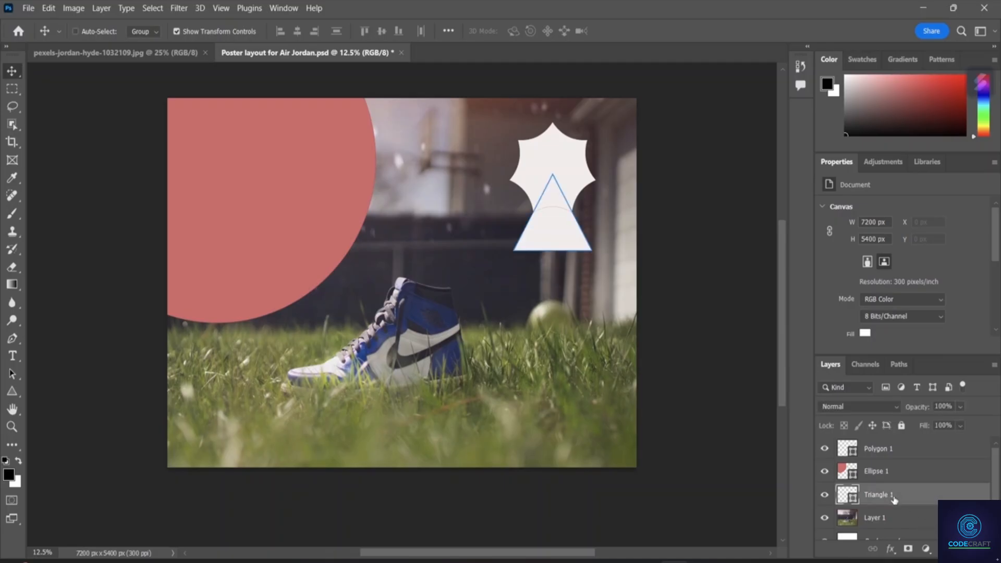
ctrl+click(893, 451)
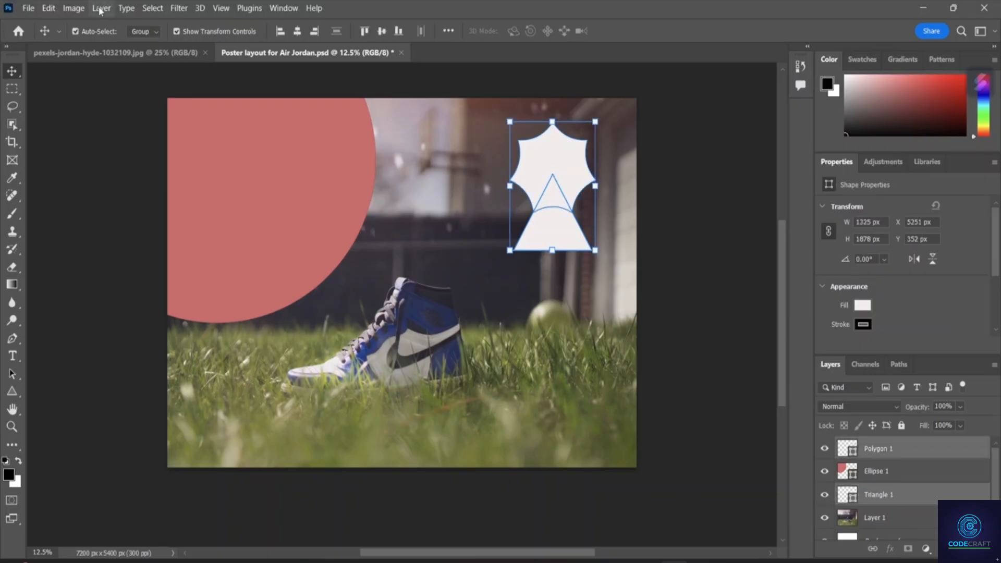
click(51, 8)
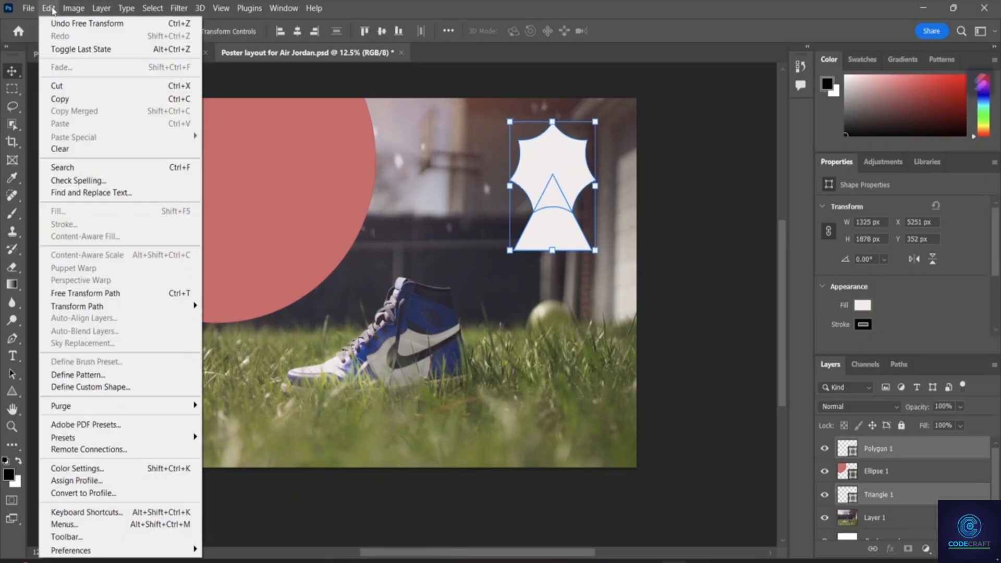
click(100, 7)
click(101, 7)
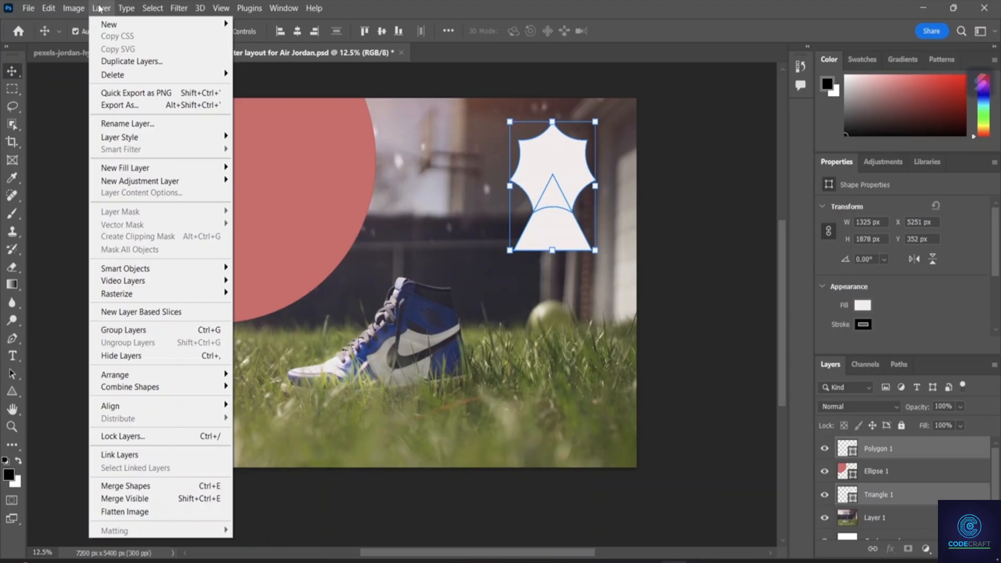
click(129, 332)
- Move the star-and-triangle group slightly up and right, then undo the move and the grouping
mouse_move(553, 185)
mouse_down()
mouse_move(504, 236)
mouse_move(513, 169)
mouse_move(550, 167)
mouse_move(554, 187)
mouse_move(529, 208)
mouse_move(564, 175)
mouse_up()
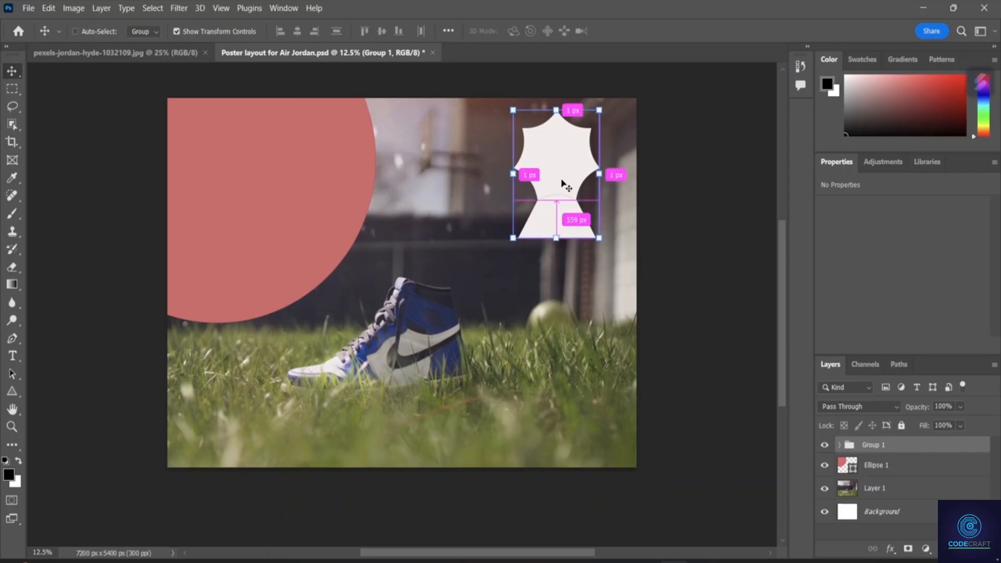
key(ctrl+z)
ctrl+click(566, 185)
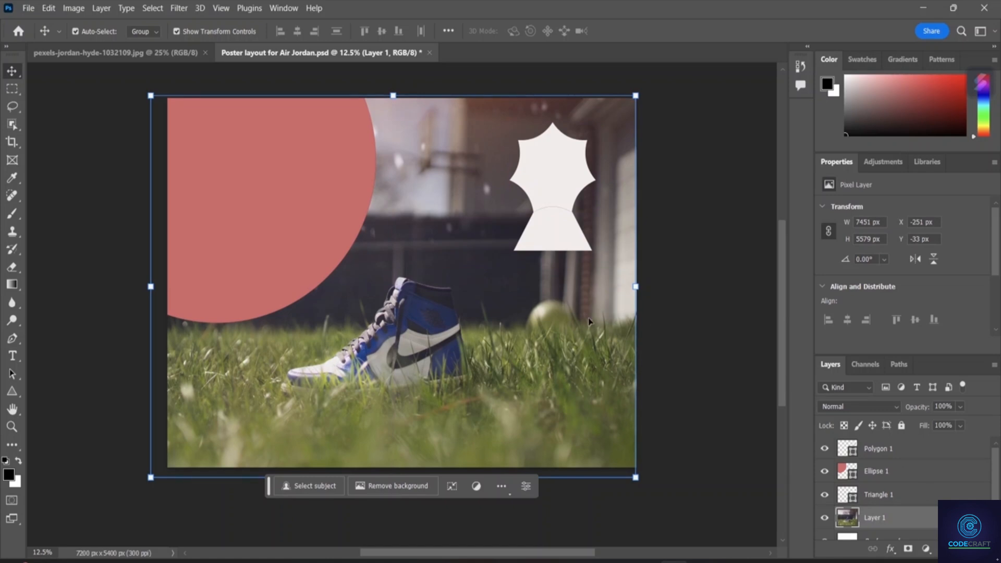
- Separate the white triangle from the star and delete the triangle's layer
click(558, 231)
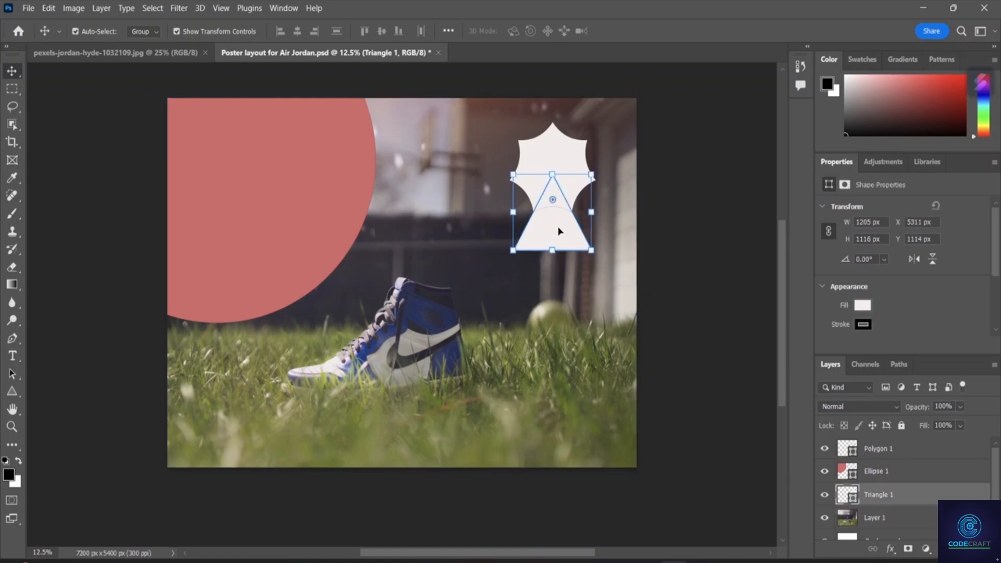
click(562, 152)
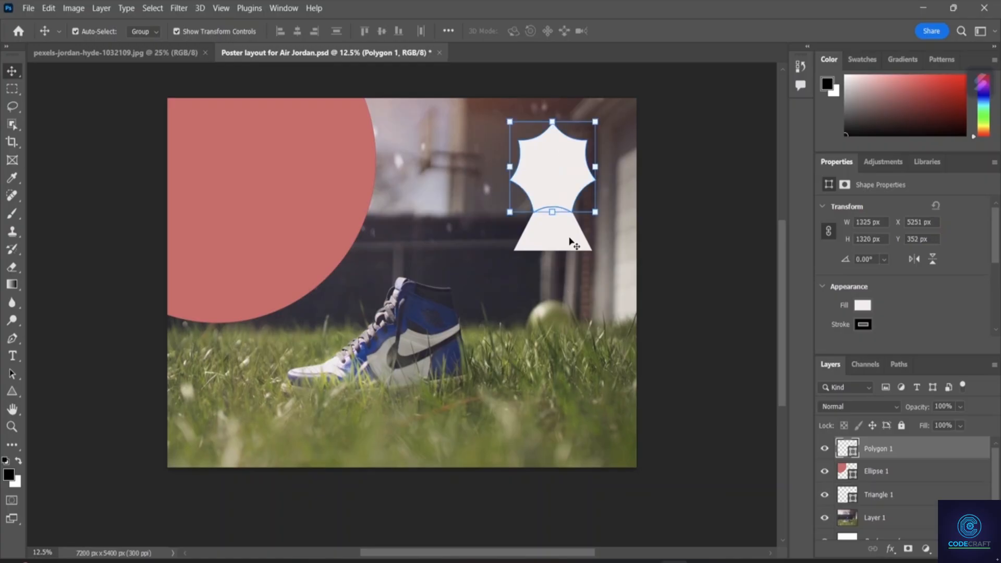
drag(567, 238, 584, 316)
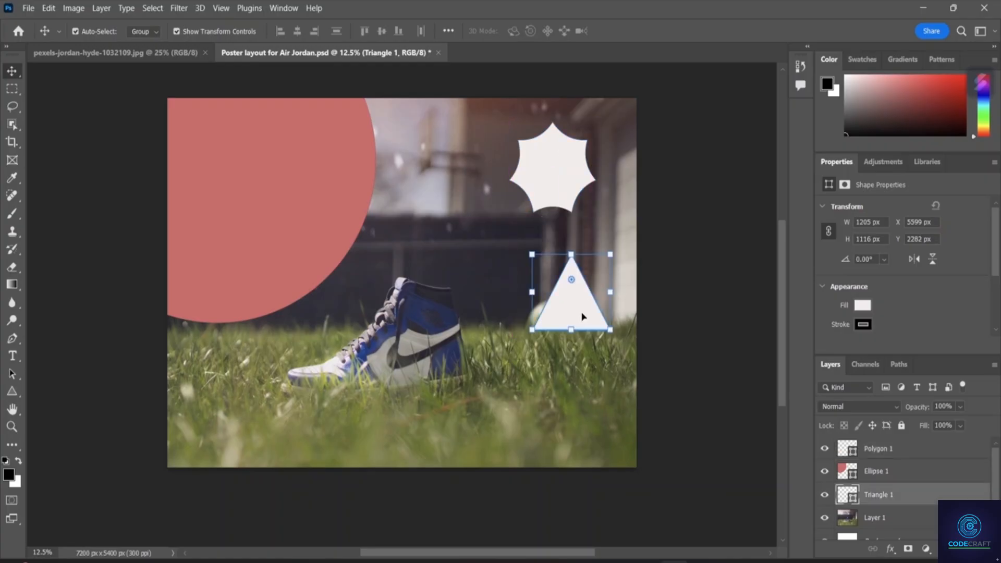
right_click(583, 317)
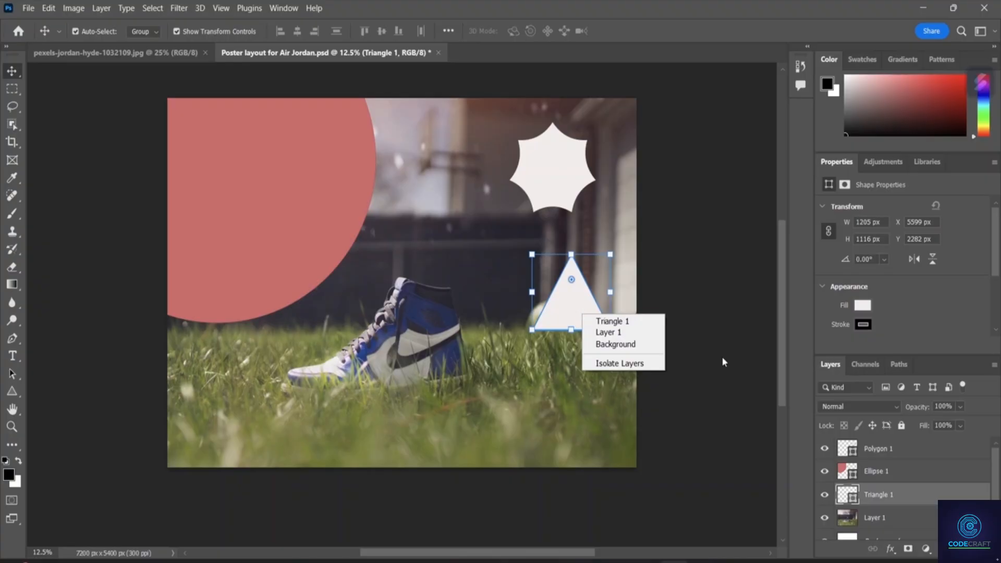
right_click(899, 502)
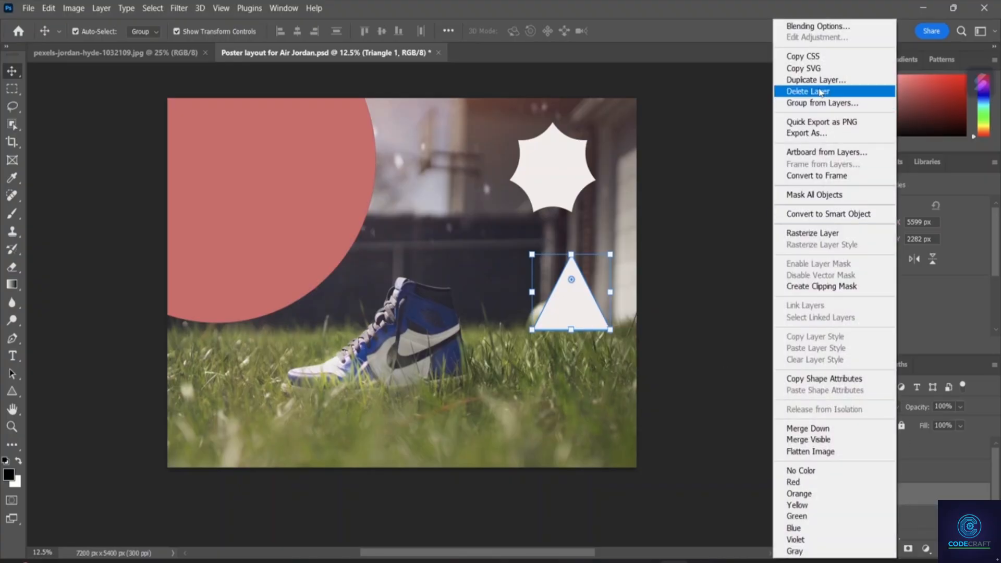
click(808, 92)
- Draw an off-white rectangle about 3160 by 770 px in the photo's lower-right corner and move it to X 3600 px, Y 4456 px
click(466, 227)
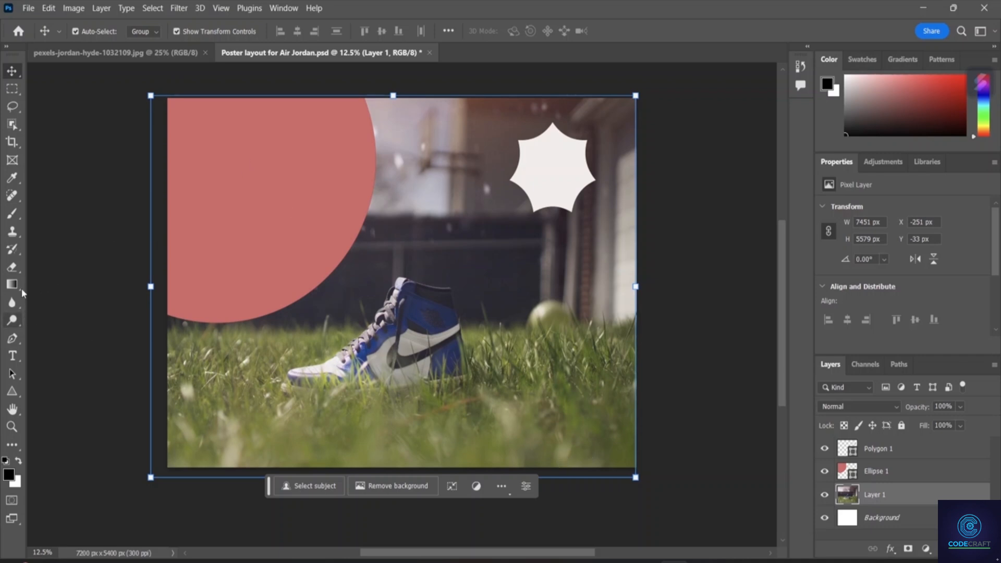
click(17, 396)
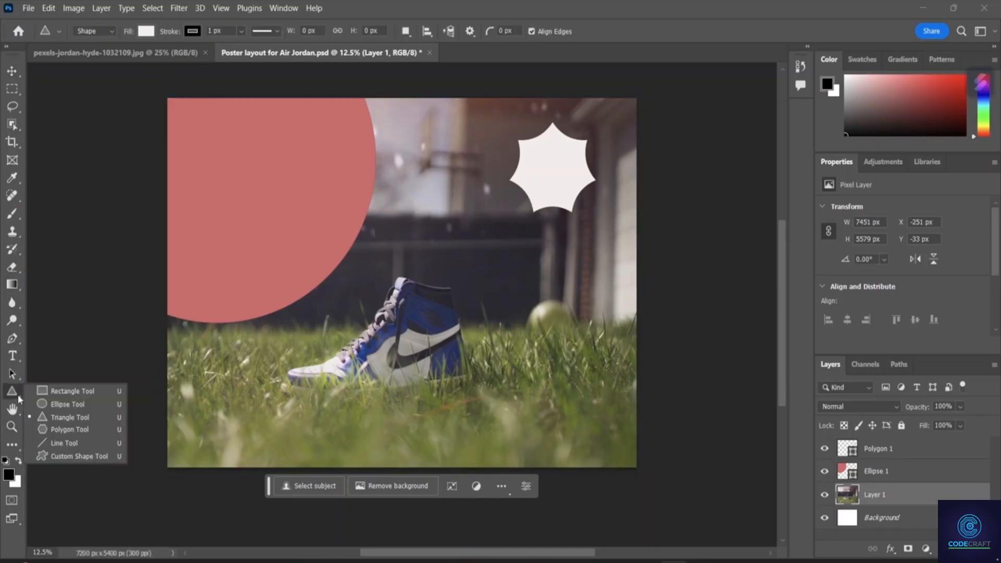
click(77, 391)
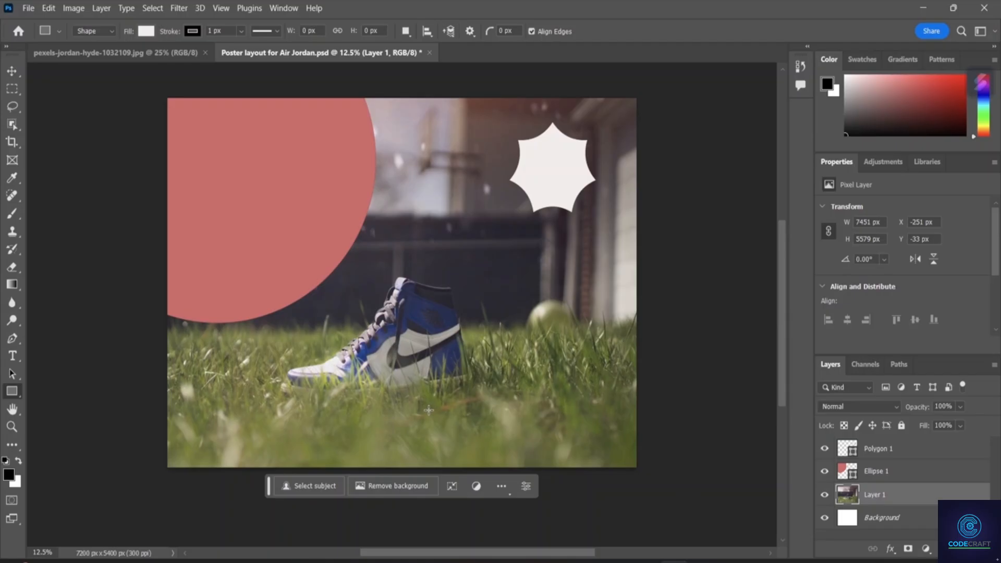
drag(429, 411, 635, 464)
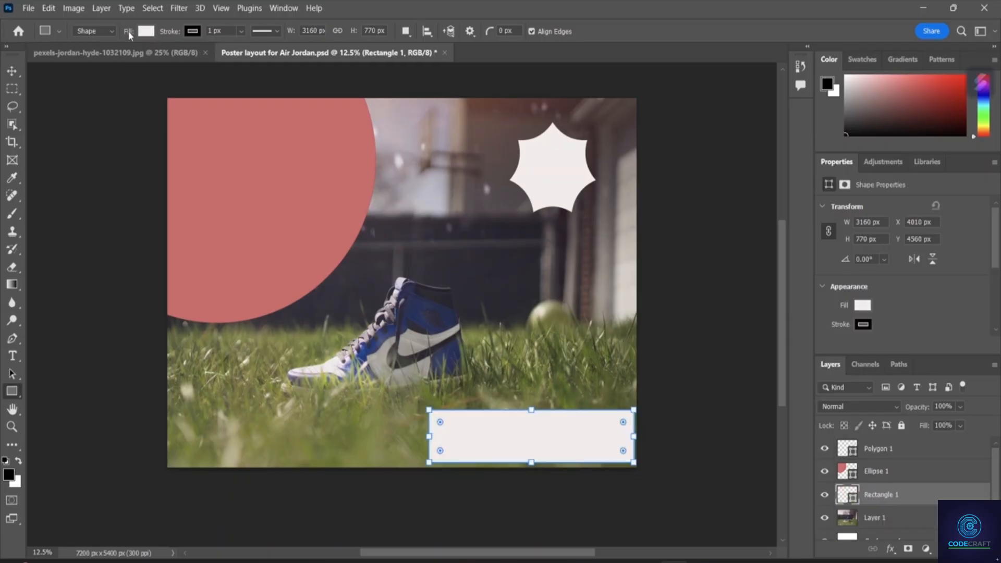
click(12, 71)
drag(510, 422, 489, 419)
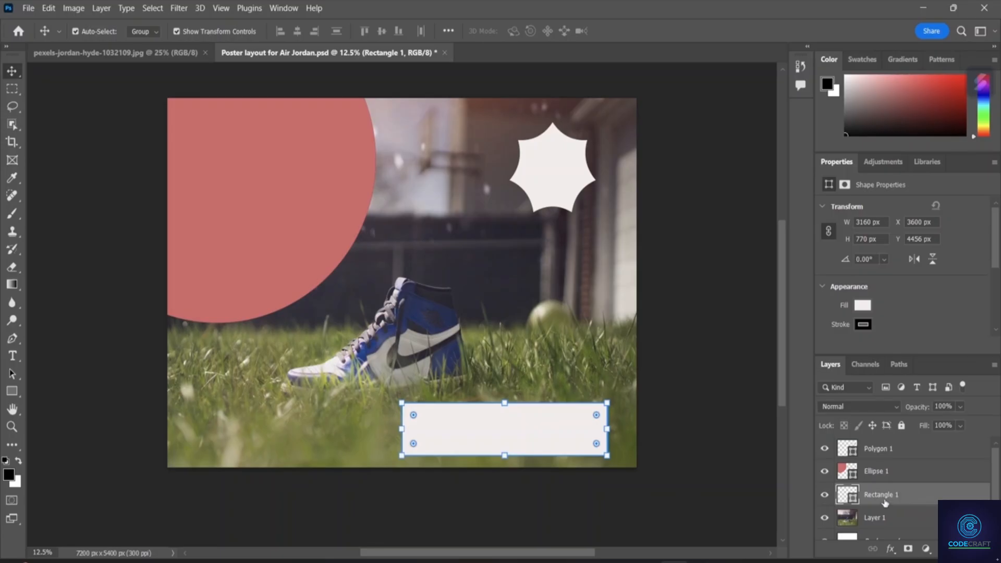
- Change the rectangle's fill to near-black #0d0b0b
double_click(886, 496)
key(Return)
click(863, 305)
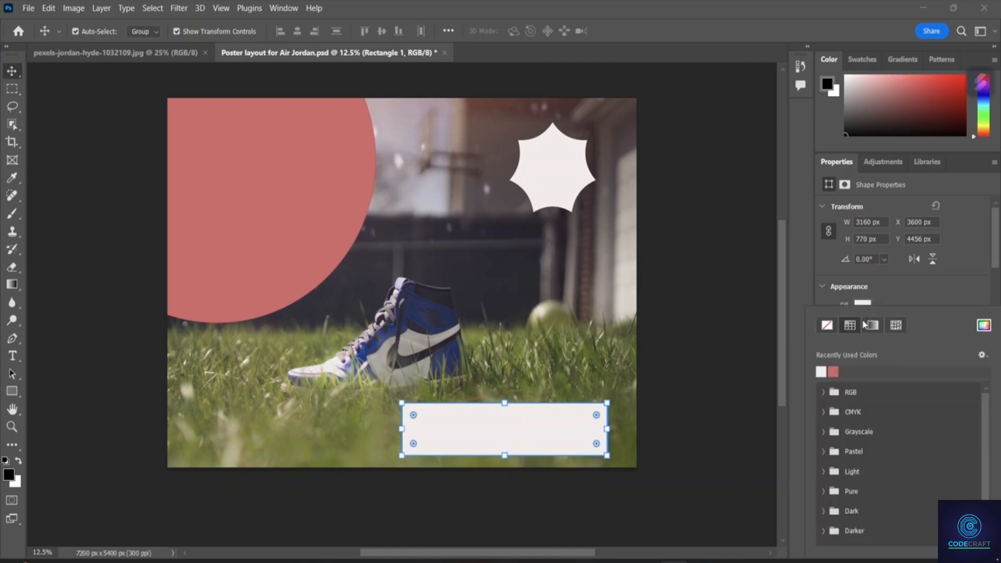
click(984, 325)
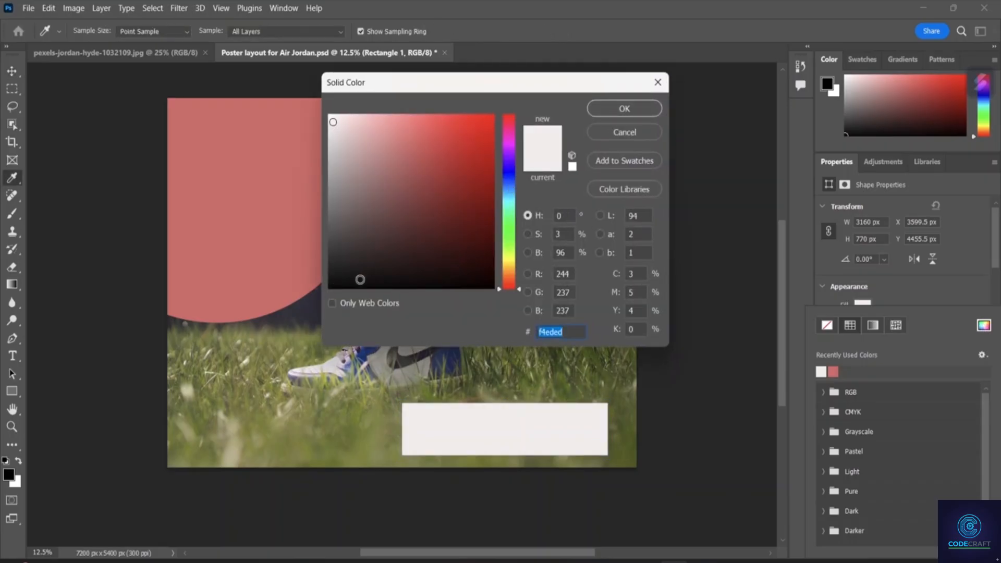
click(360, 279)
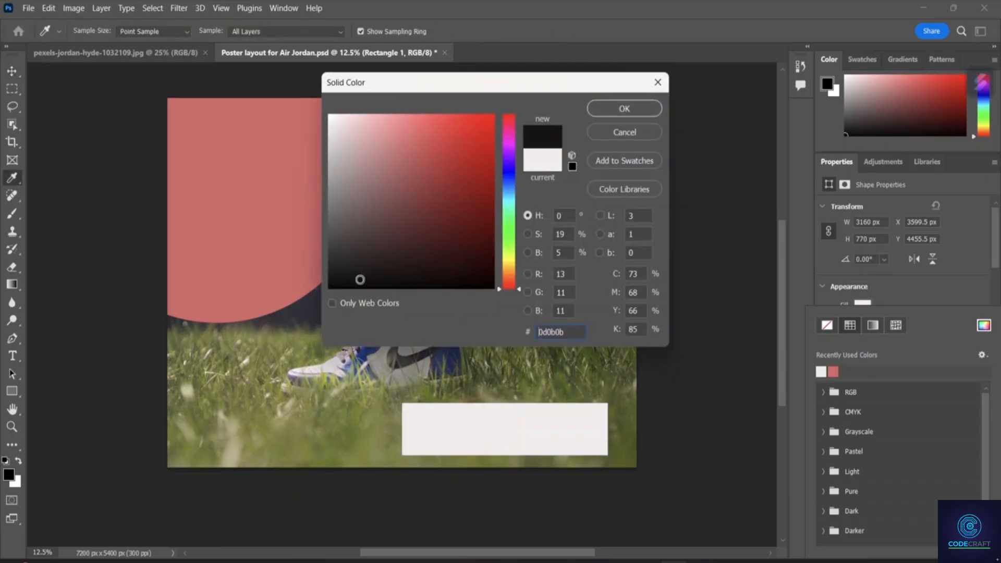
click(626, 109)
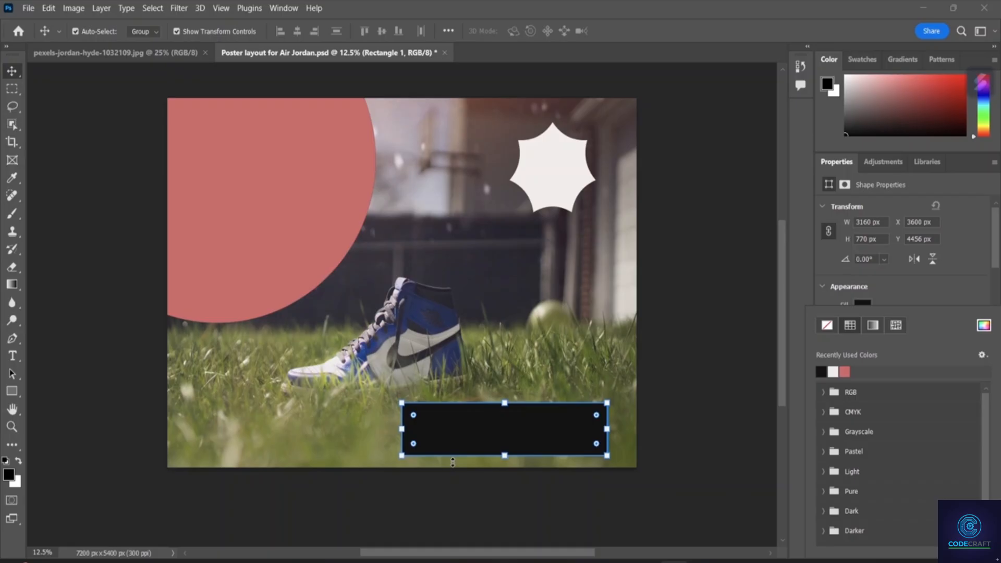
- Round the black rectangle's corners into a pill shape, then reduce them to a slight rounding
drag(414, 443, 424, 440)
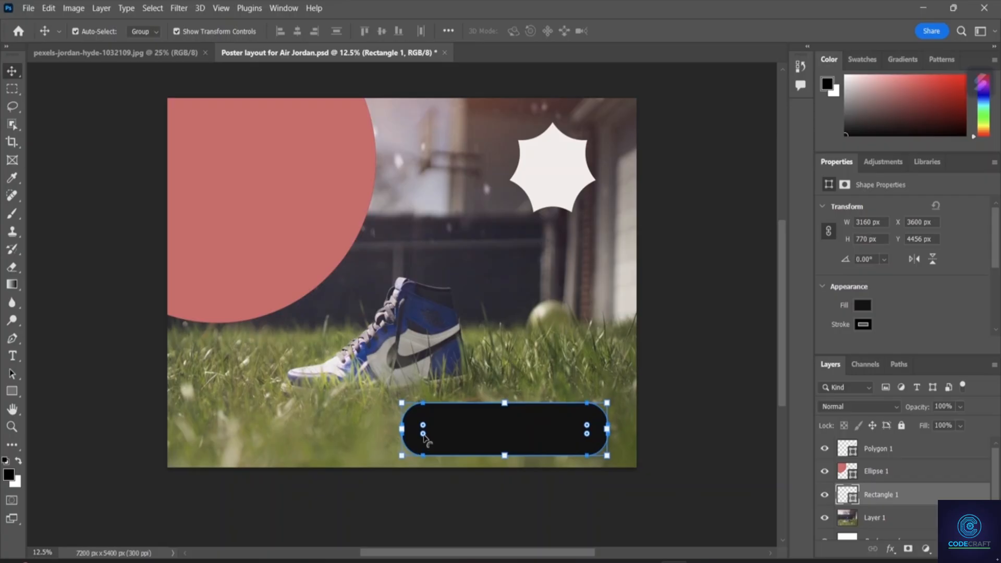
drag(424, 437, 405, 471)
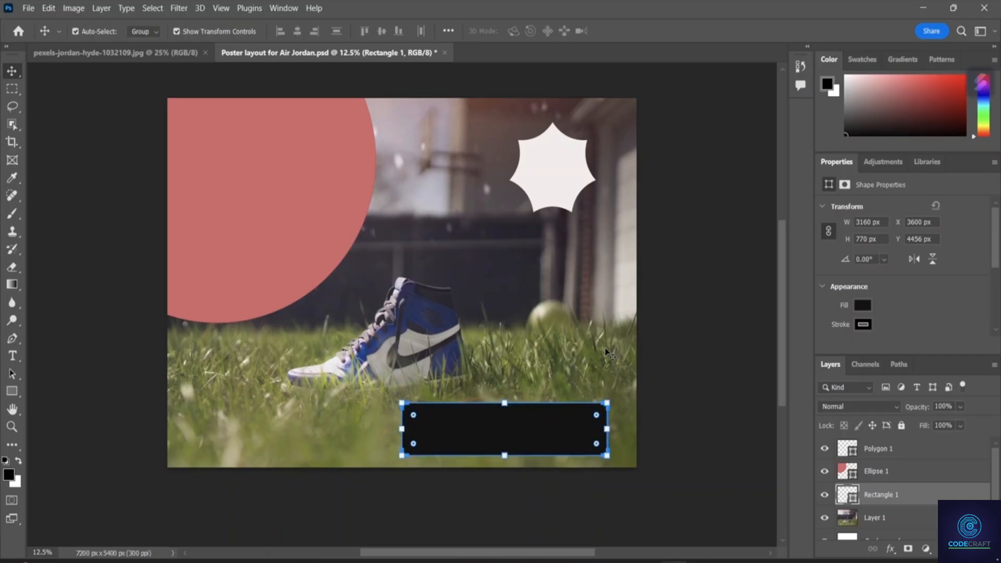
- Scale the black rectangle proportionally to 108.30% and move it to about X 3475 px, Y 4358 px
key(ctrl+t)
mouse_move(505, 404)
mouse_down()
mouse_move(505, 418)
mouse_move(505, 393)
mouse_move(507, 419)
mouse_up()
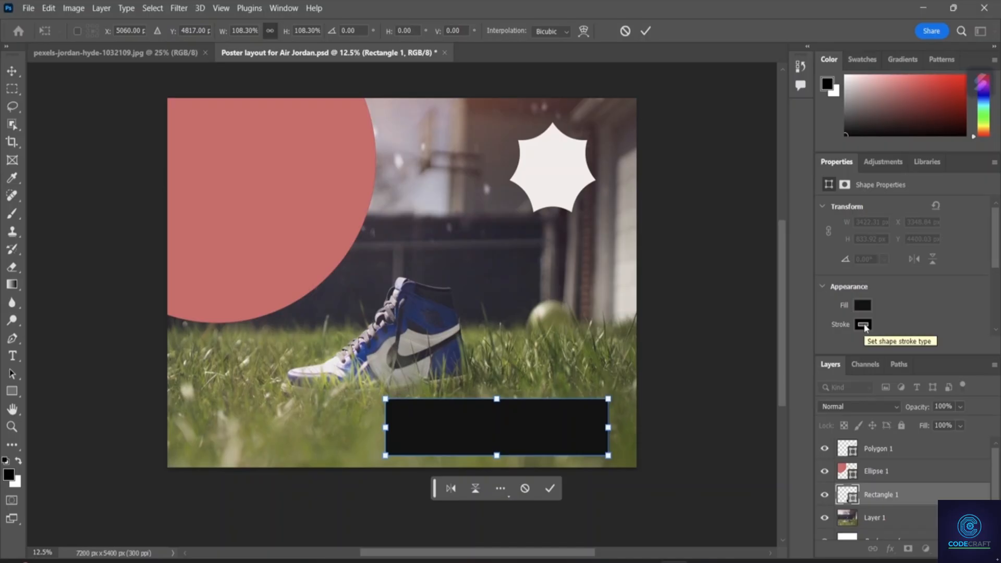
mouse_move(557, 434)
mouse_down()
mouse_move(565, 445)
mouse_move(566, 413)
mouse_up()
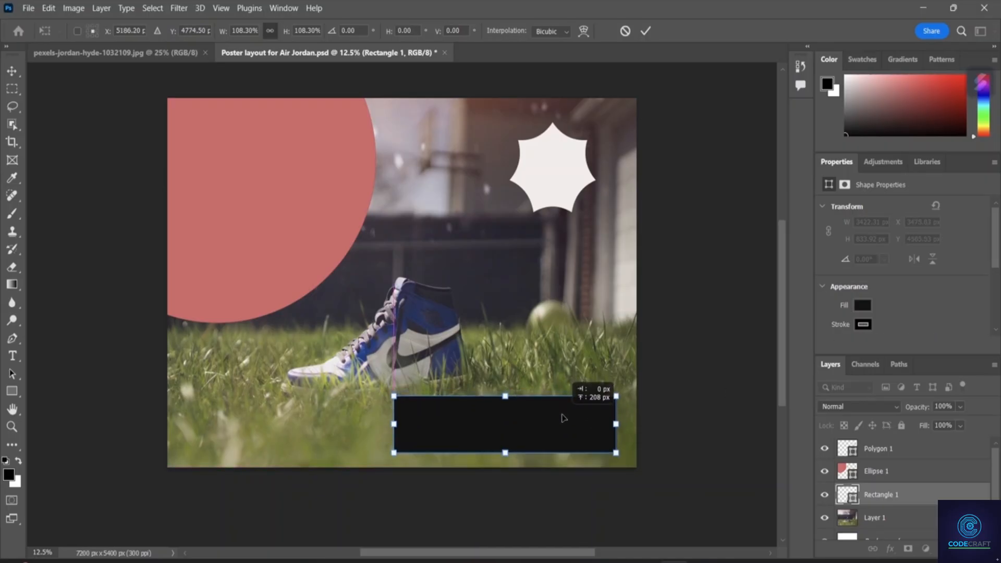
click(892, 498)
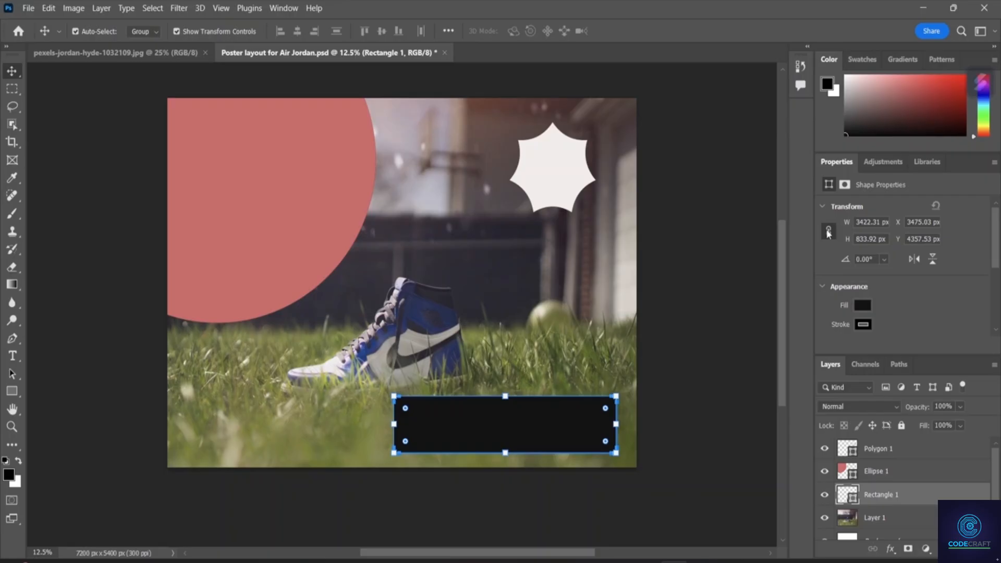
- Unlink the black rectangle's corner radii and set only the bottom-right corner radius to 135 px
click(884, 164)
click(836, 166)
click(824, 287)
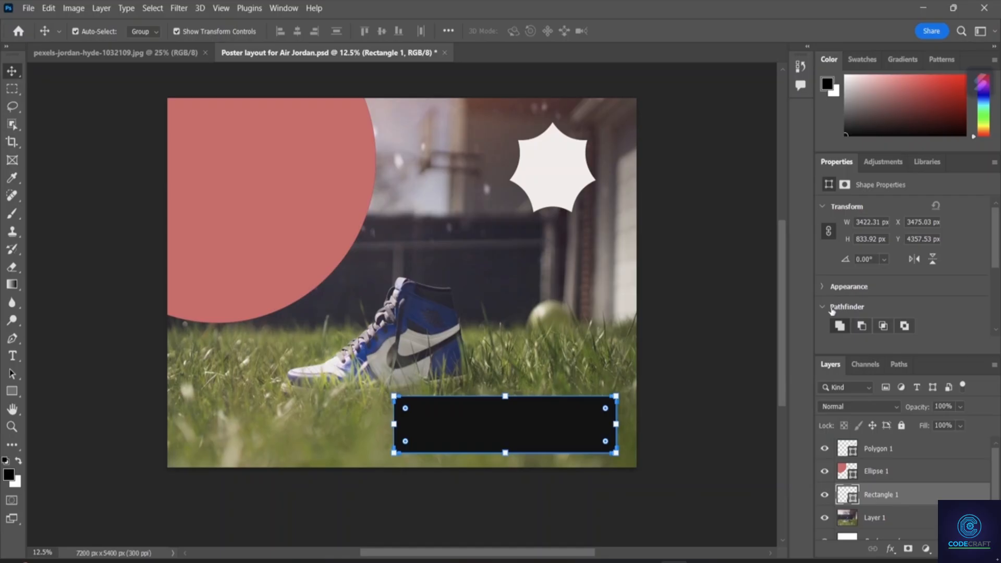
scroll(826, 210, down, 3)
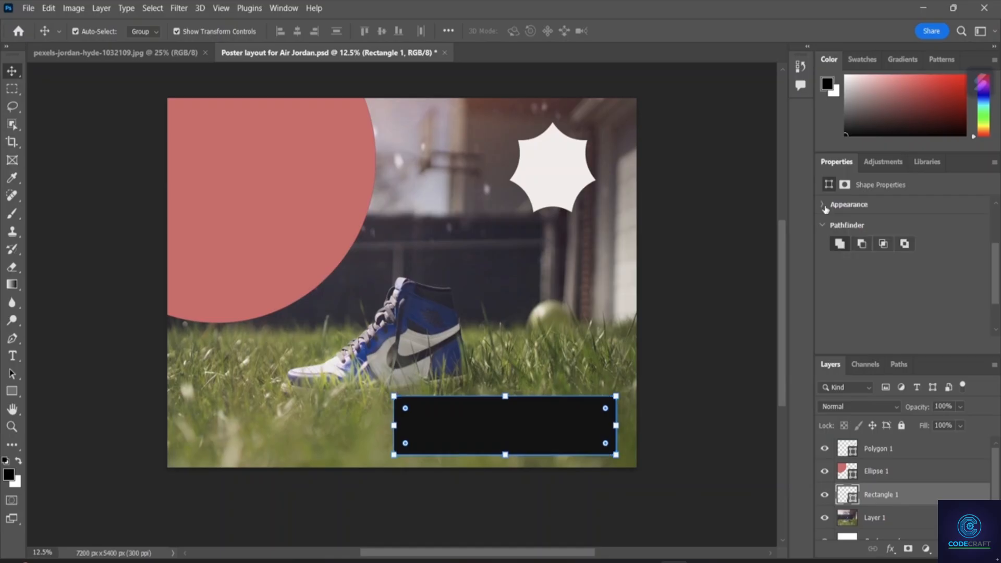
click(824, 205)
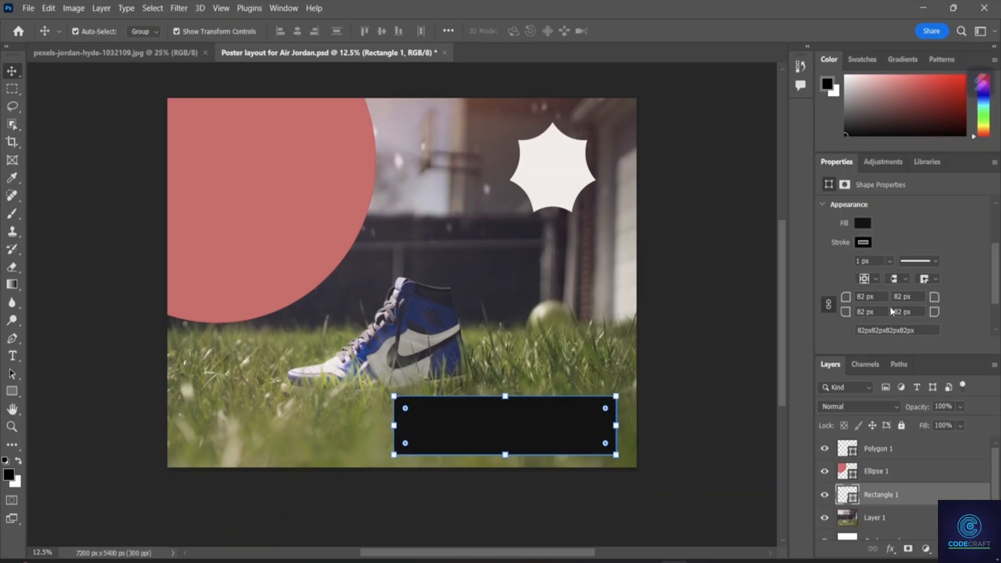
click(830, 307)
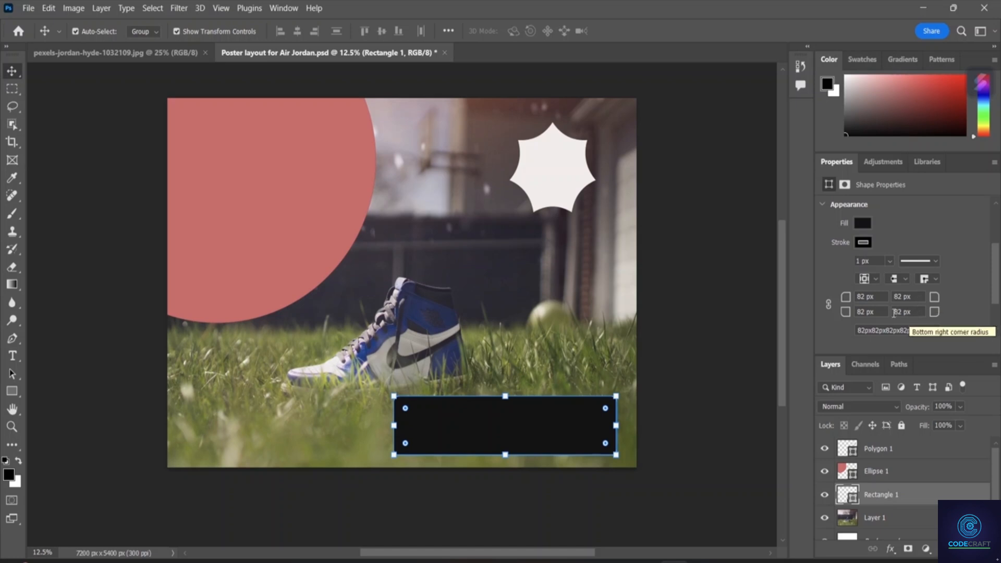
drag(934, 312, 963, 317)
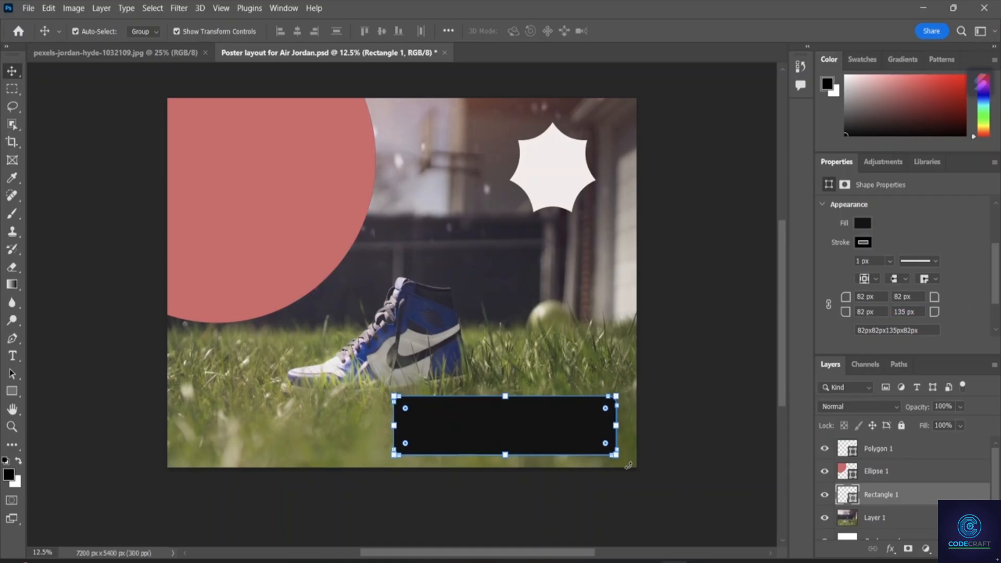
click(622, 372)
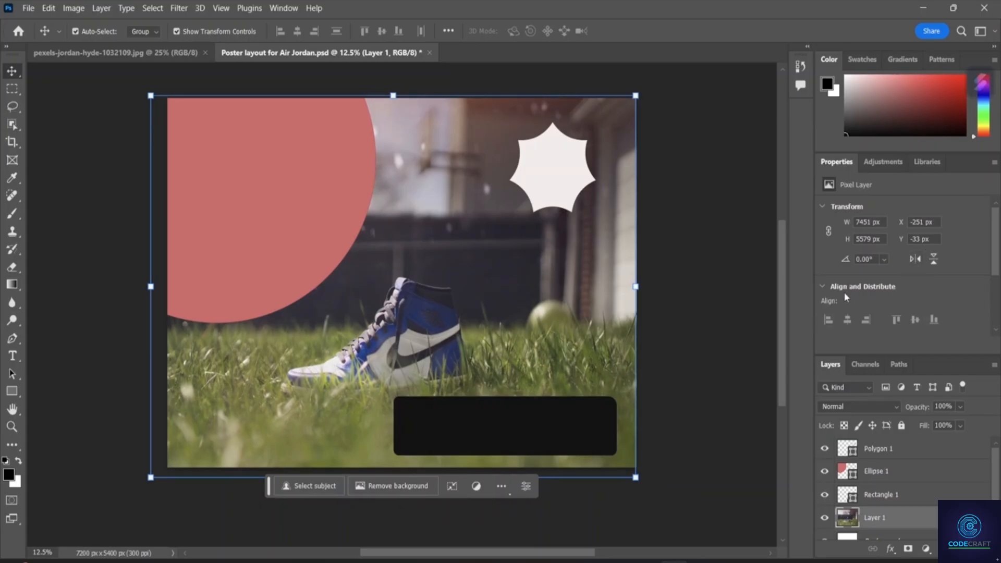
click(832, 207)
click(832, 207)
click(833, 209)
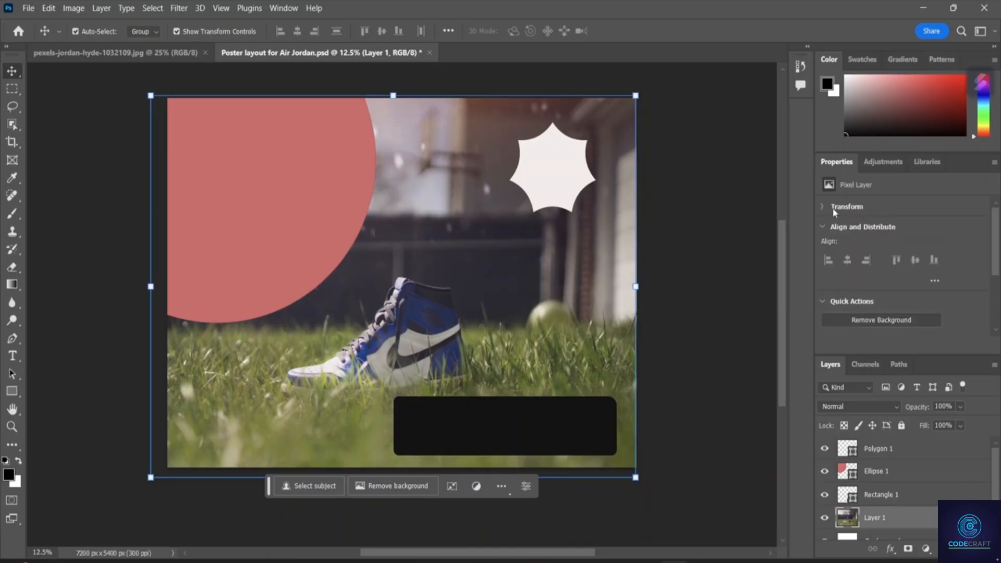
click(828, 226)
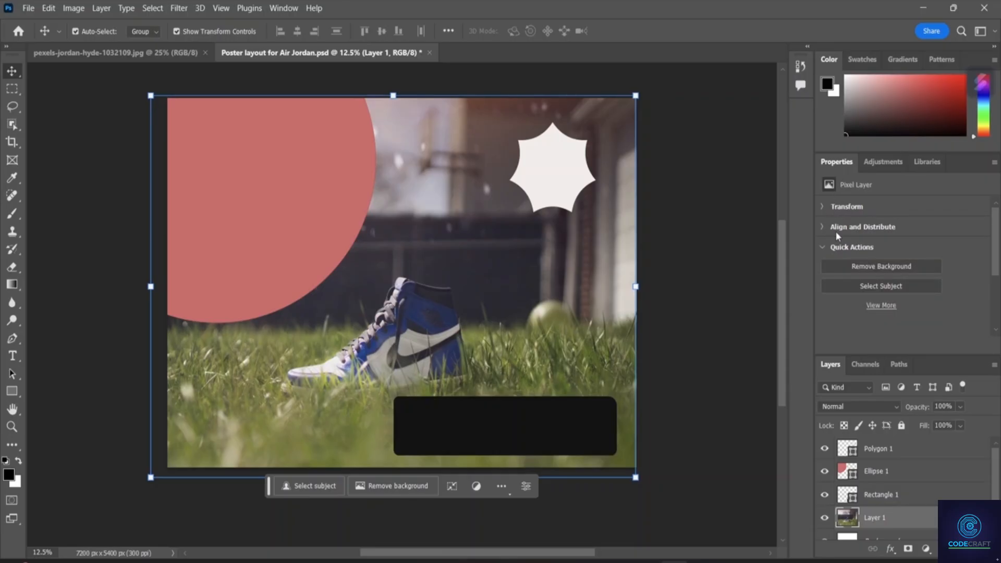
click(836, 228)
click(835, 227)
click(834, 208)
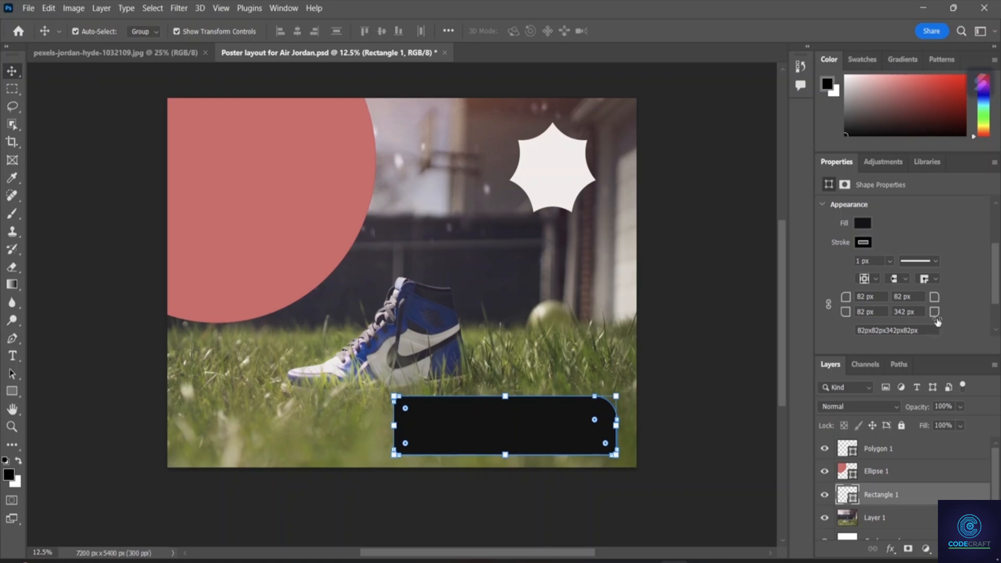
- Set the black rectangle's bottom-right corner radius to 421 px and bottom-left to 80 px, and enlarge its top-left radius
drag(934, 317, 978, 319)
drag(935, 314, 941, 315)
drag(847, 312, 897, 313)
drag(849, 312, 896, 301)
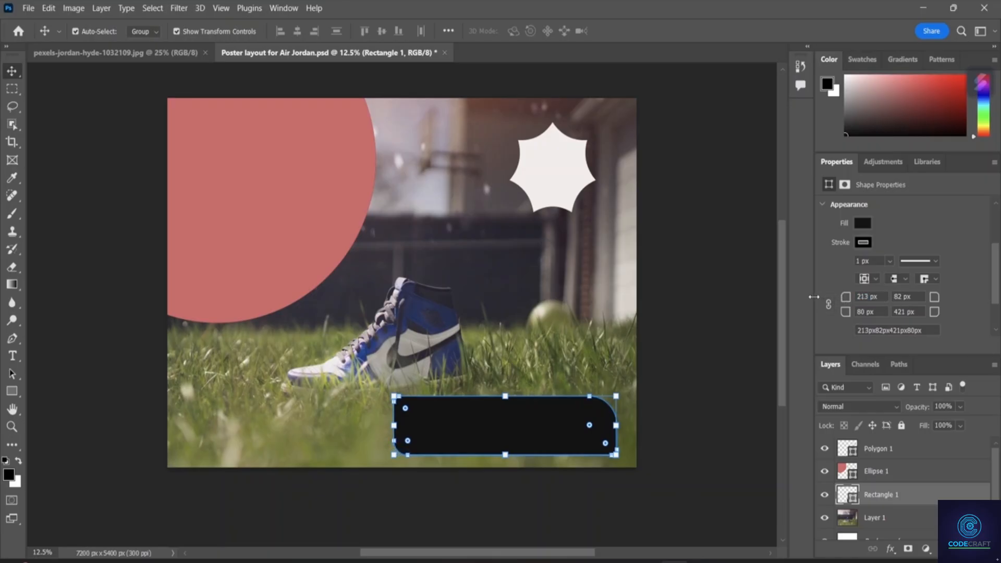
mouse_move(846, 297)
mouse_down()
mouse_move(842, 307)
mouse_move(841, 296)
mouse_move(887, 300)
mouse_move(841, 302)
mouse_up()
- Shrink the black rectangle's corner radii together to 76 px top-left, 121 px bottom-right and 0 px on the other two corners
drag(406, 408, 395, 395)
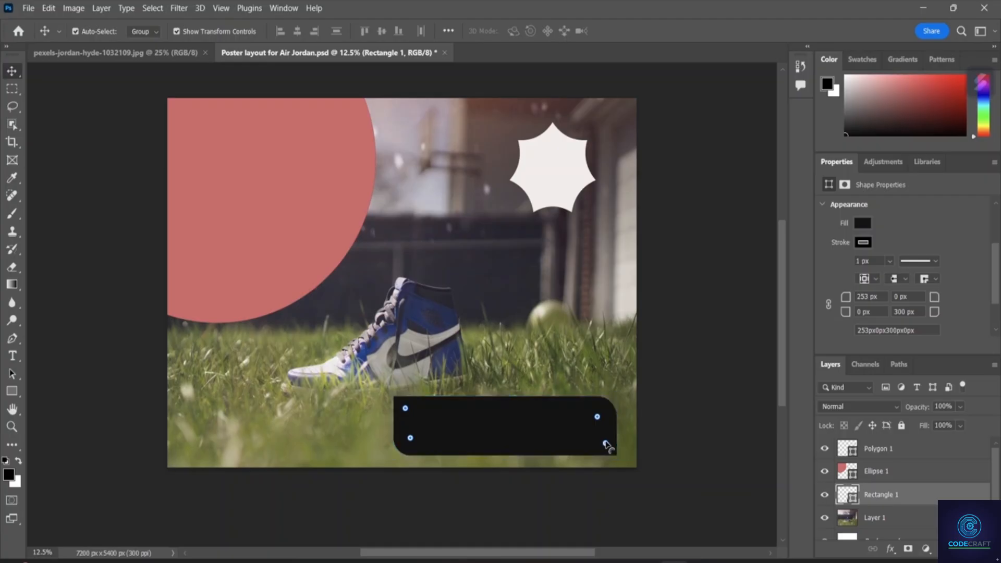
drag(606, 444, 626, 449)
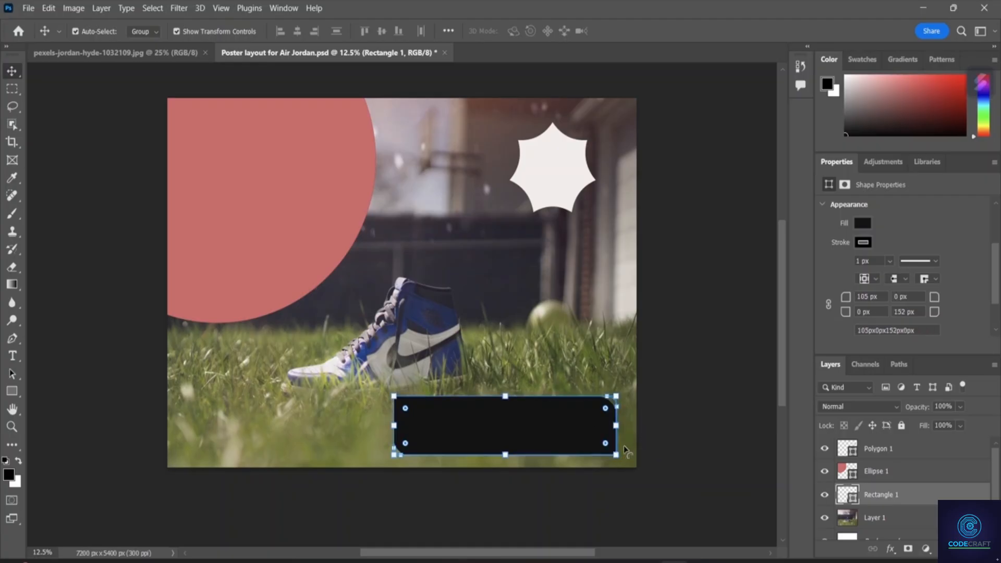
click(559, 340)
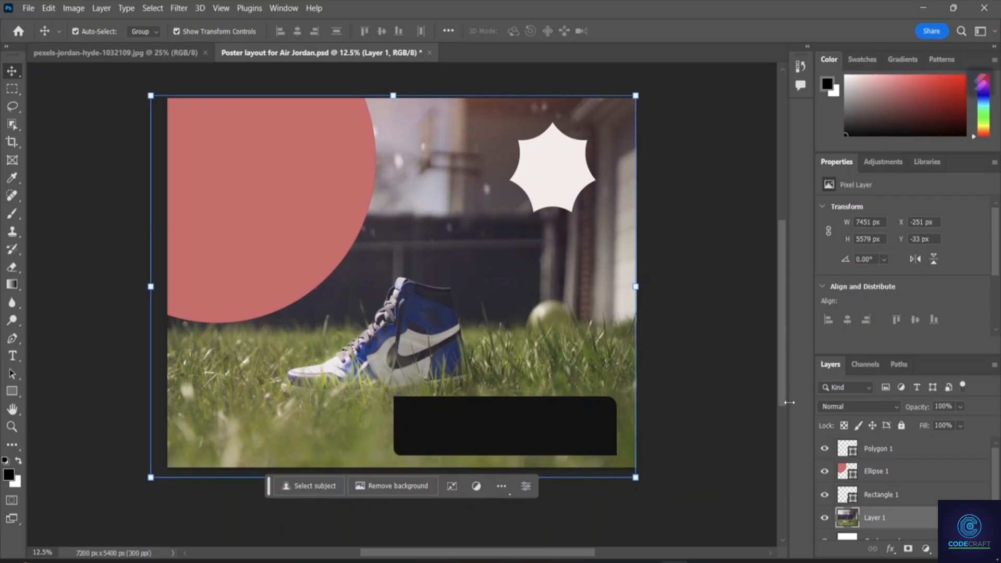
click(564, 423)
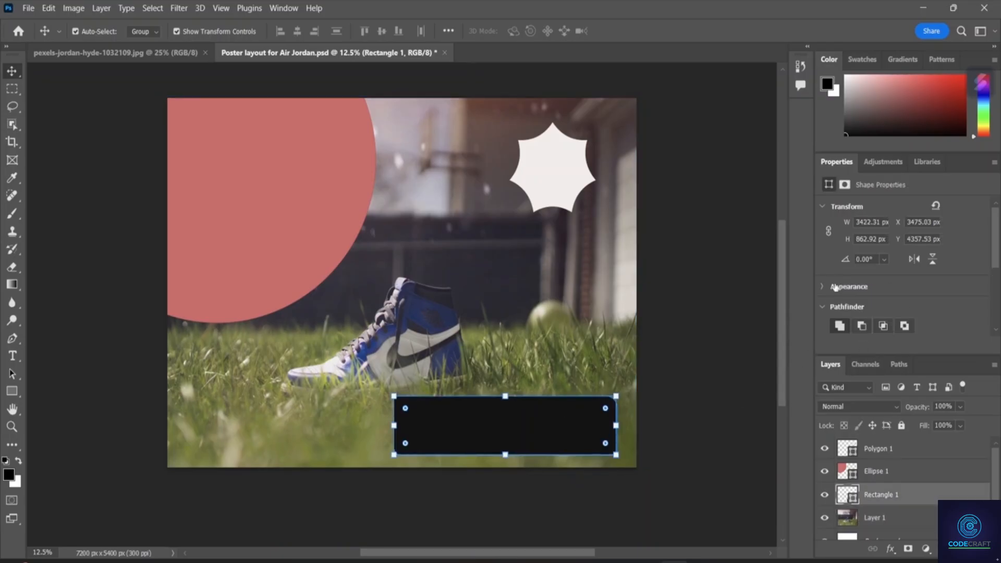
scroll(840, 290, down, 3)
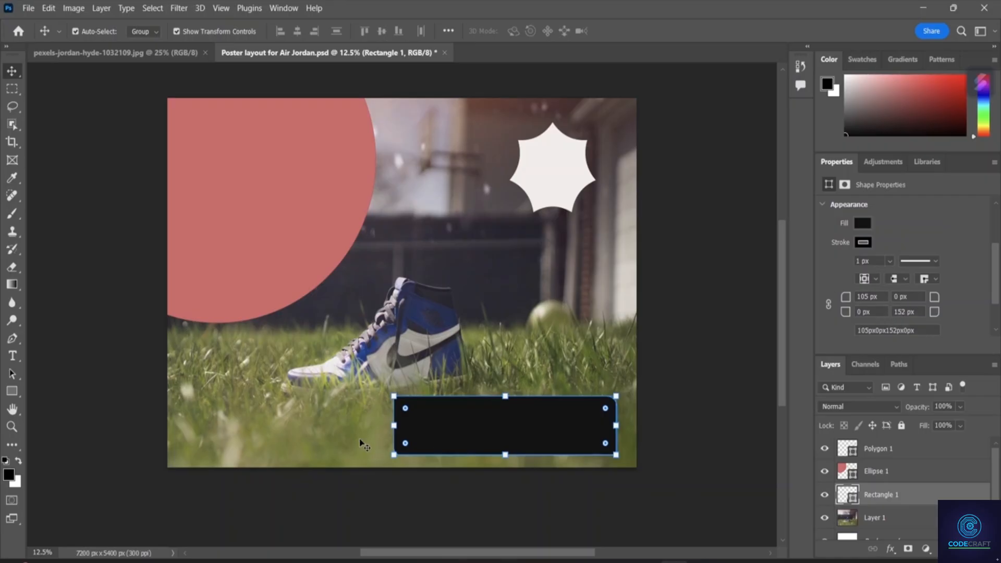
drag(407, 409, 392, 388)
- Link the rectangle's corner radii and adjust them together to 102 px top-left, 147 px bottom-right and 26 px on the other two
click(828, 304)
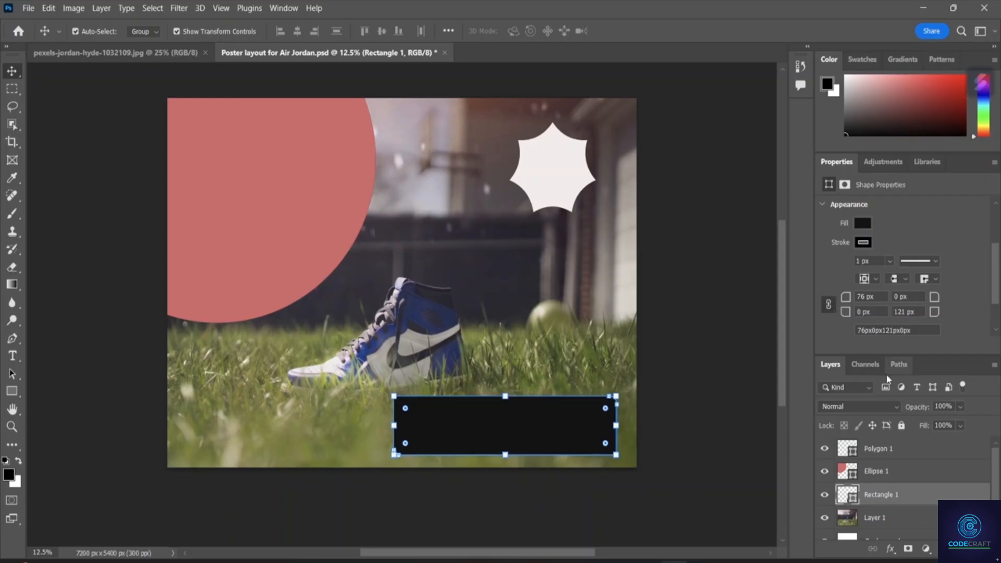
click(829, 307)
drag(934, 314, 998, 312)
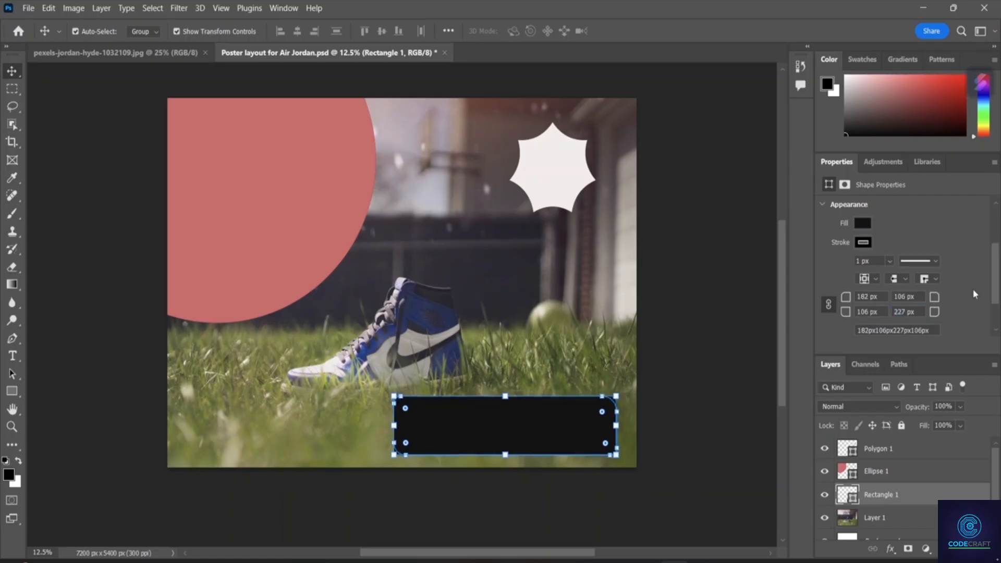
drag(935, 312, 881, 318)
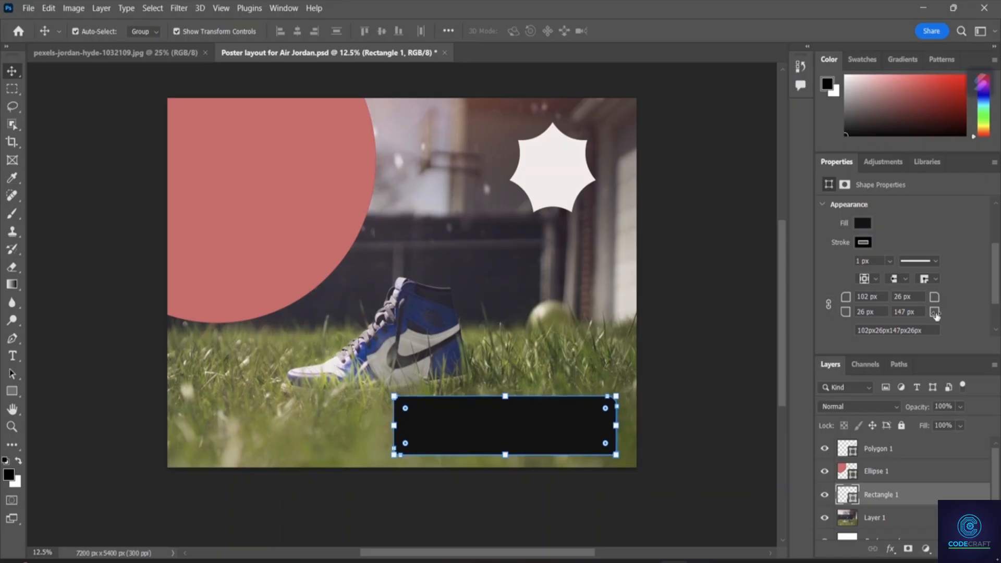
- With the radii unlinked, increase the rectangle's bottom-right radius to 443 px and its top-left radius to a similarly large curve
mouse_move(936, 314)
mouse_down()
mouse_move(868, 320)
mouse_move(979, 329)
mouse_move(924, 315)
mouse_move(981, 313)
mouse_move(928, 318)
mouse_move(973, 313)
mouse_move(949, 308)
mouse_up()
drag(845, 297, 910, 305)
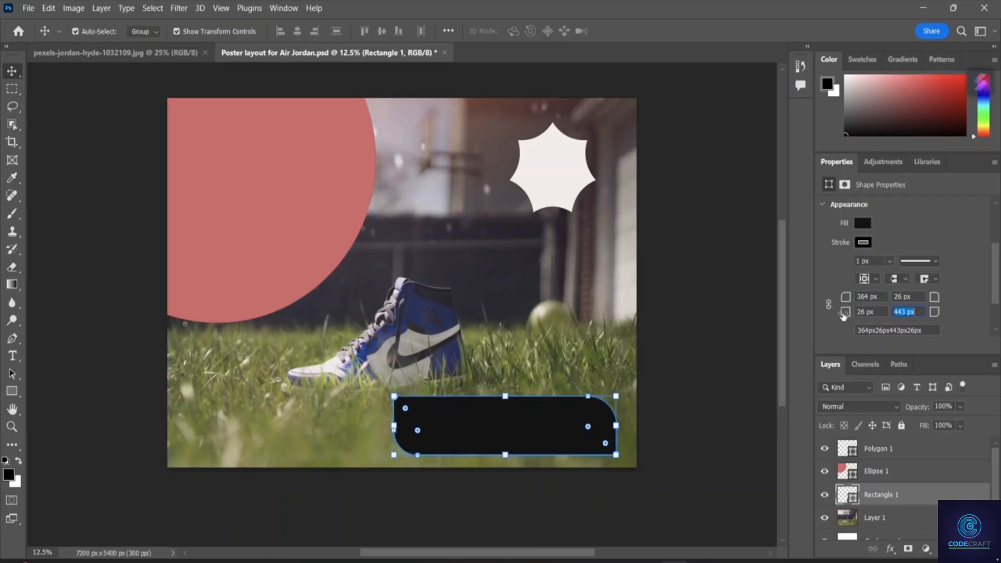
drag(846, 298, 854, 307)
click(596, 357)
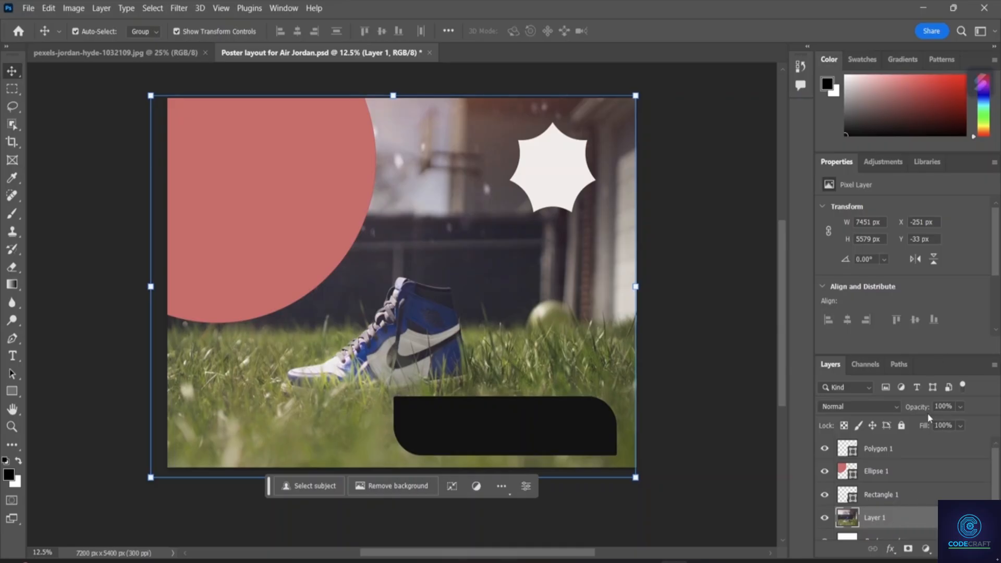
- Set the opacity of the Rectangle 1 layer to 75%
click(961, 407)
mouse_move(974, 426)
mouse_down()
mouse_move(955, 430)
mouse_move(989, 418)
mouse_up()
click(890, 493)
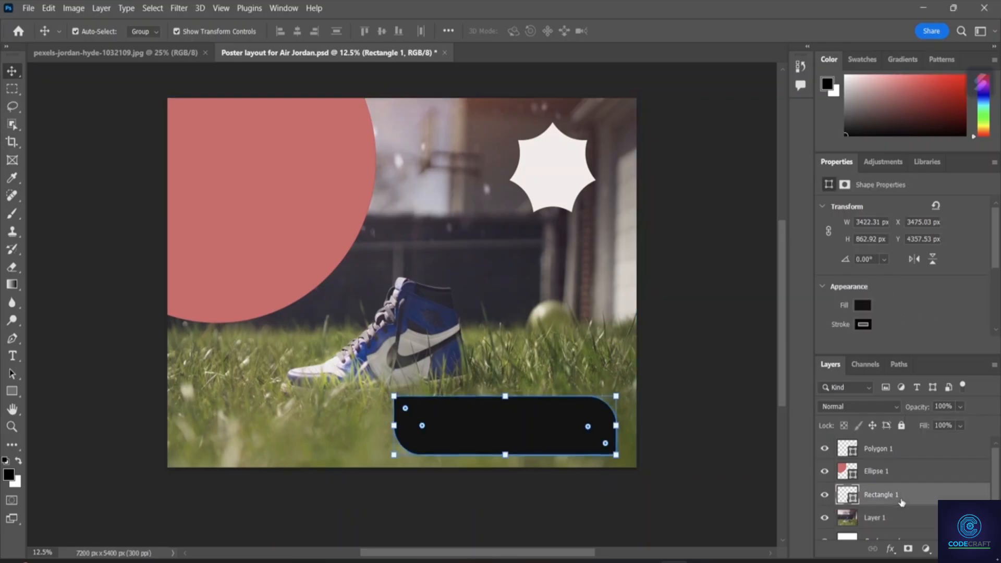
click(960, 406)
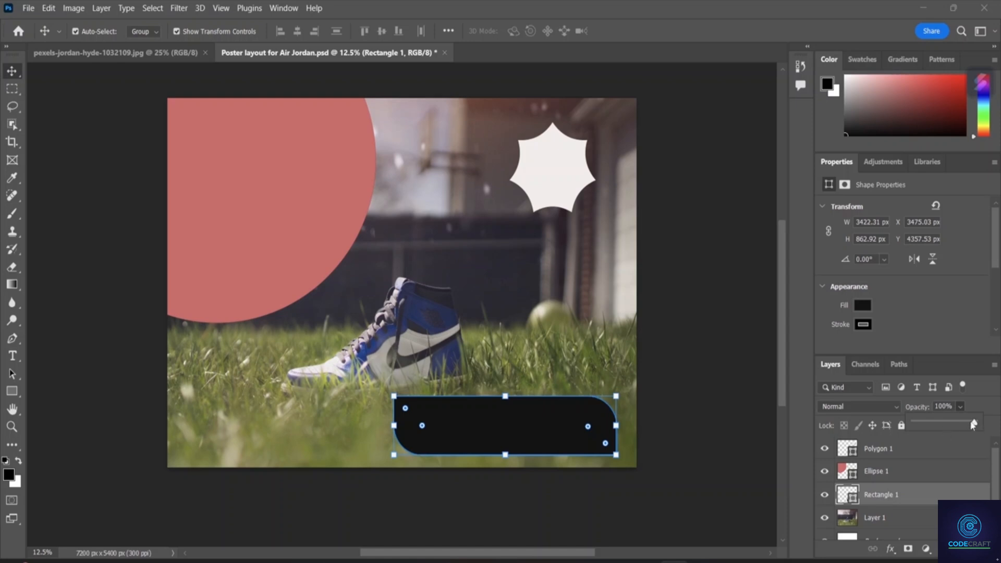
drag(974, 425, 937, 426)
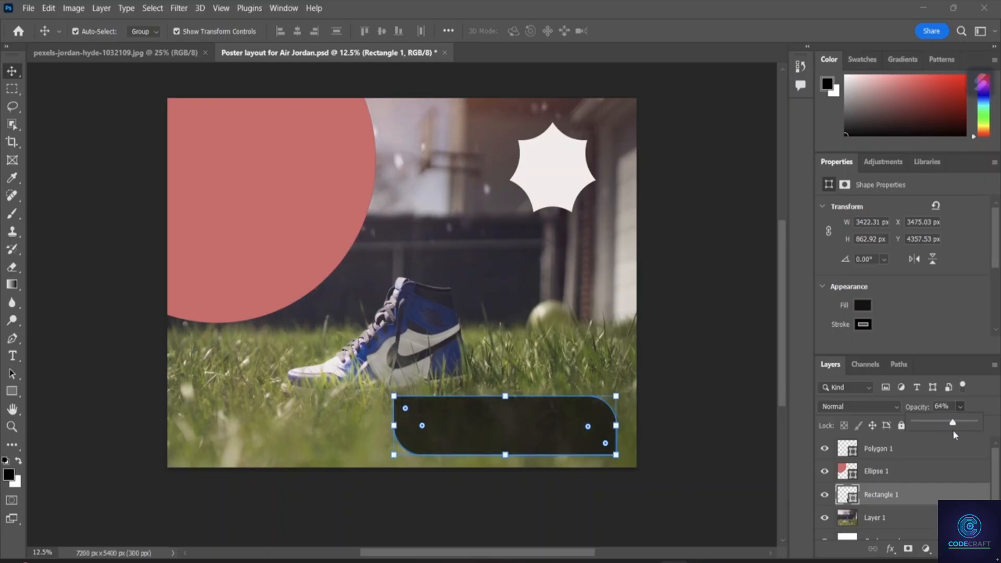
drag(953, 427, 955, 428)
click(943, 407)
text(7)
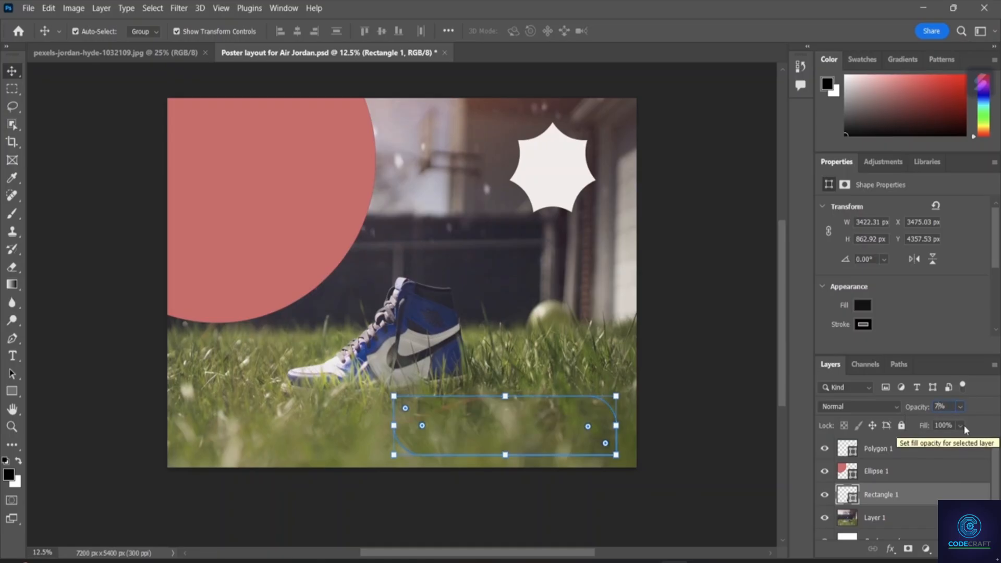
text(5)
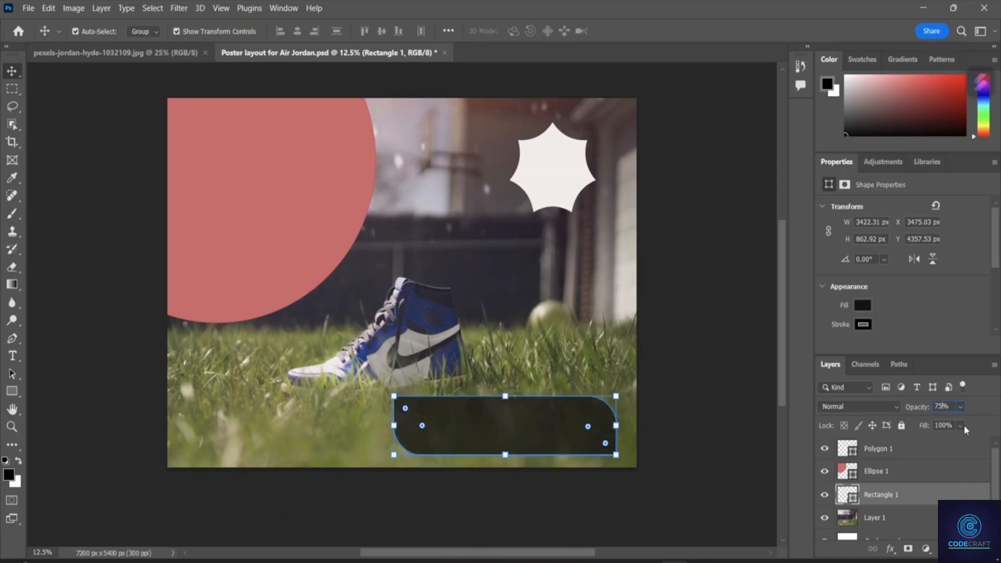
key(Return)
scroll(836, 518, down, 1)
click(736, 532)
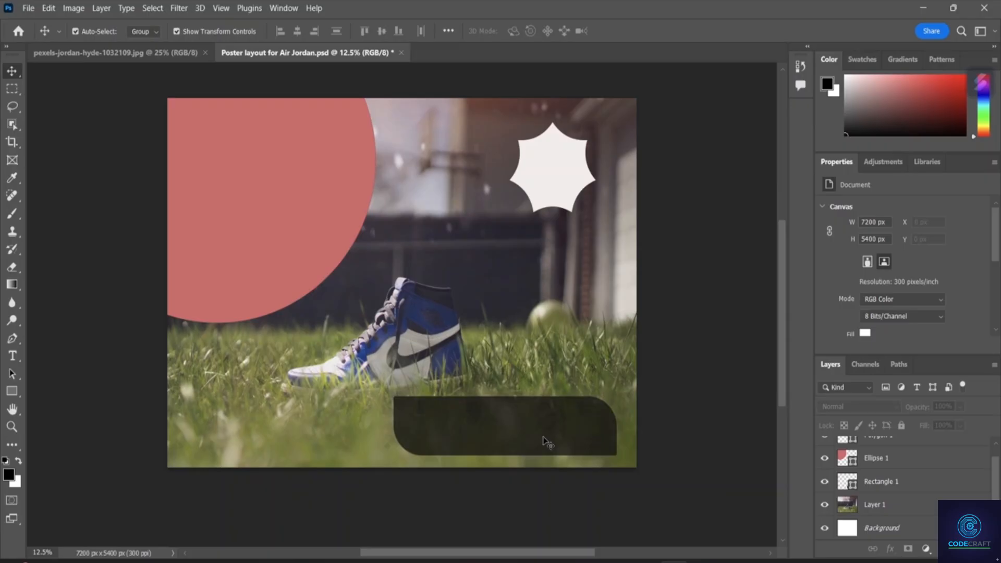
- Duplicate the white star's layer within the same document, keeping the suggested name Polygon 1 copy
click(555, 170)
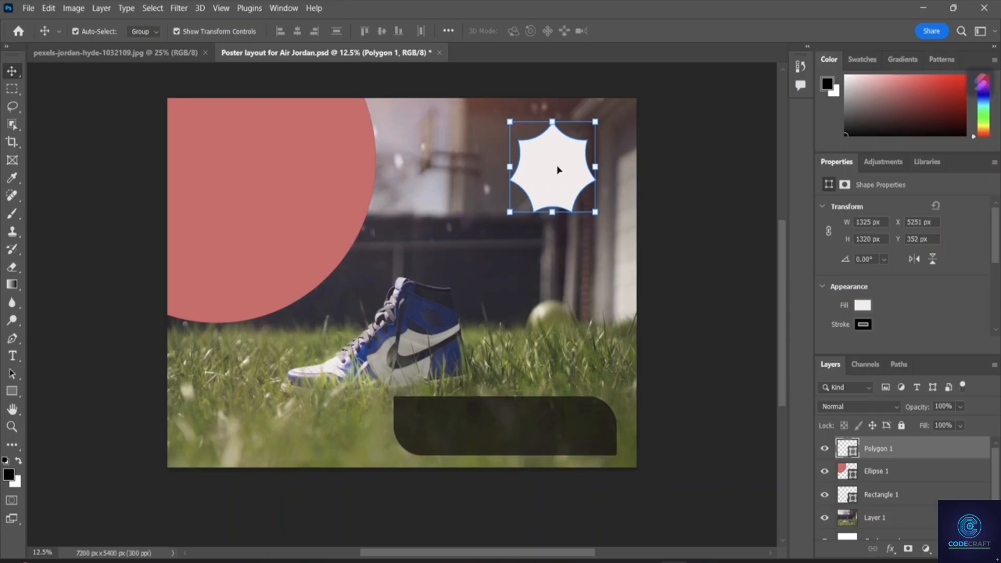
right_click(558, 169)
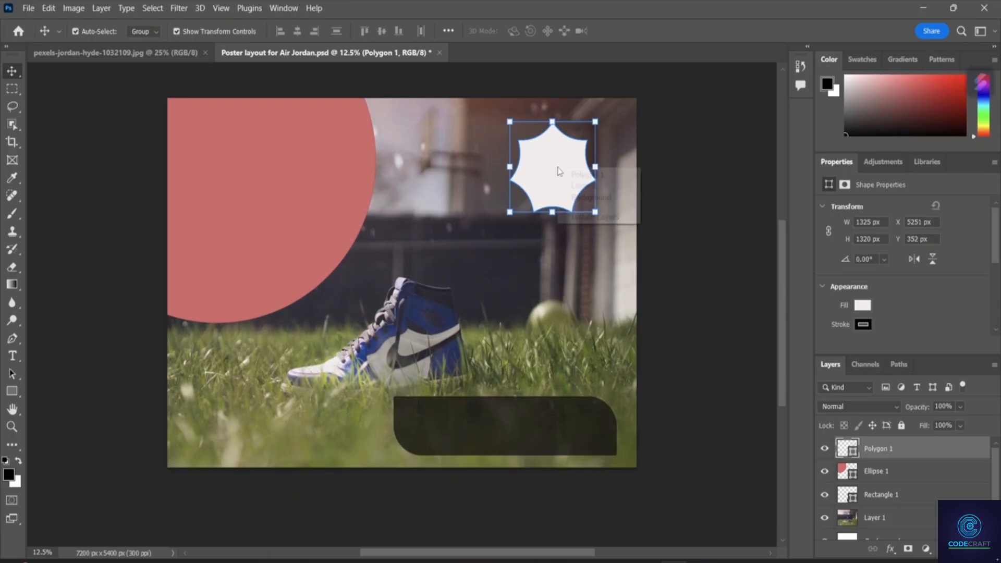
key(Escape)
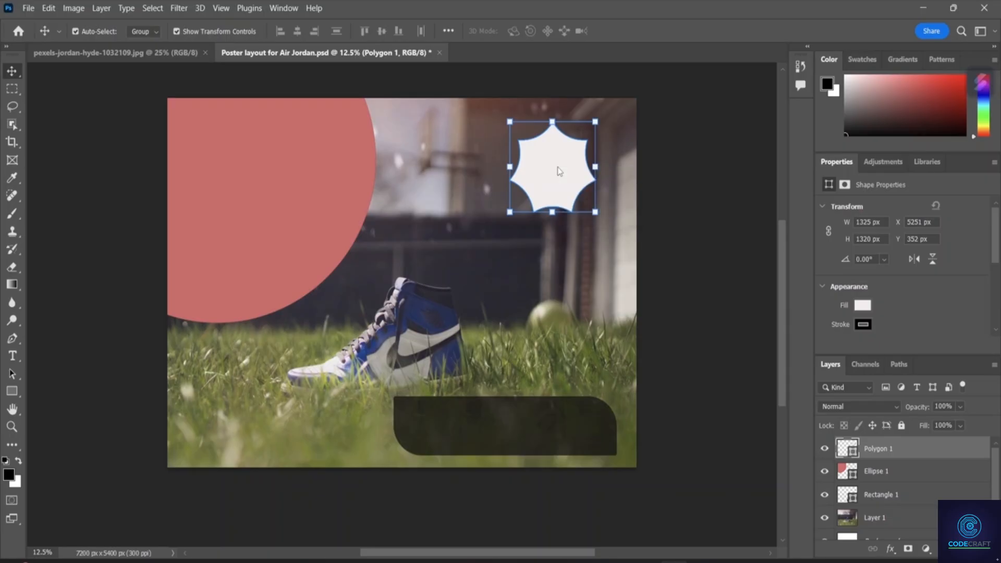
right_click(559, 171)
click(869, 445)
right_click(868, 446)
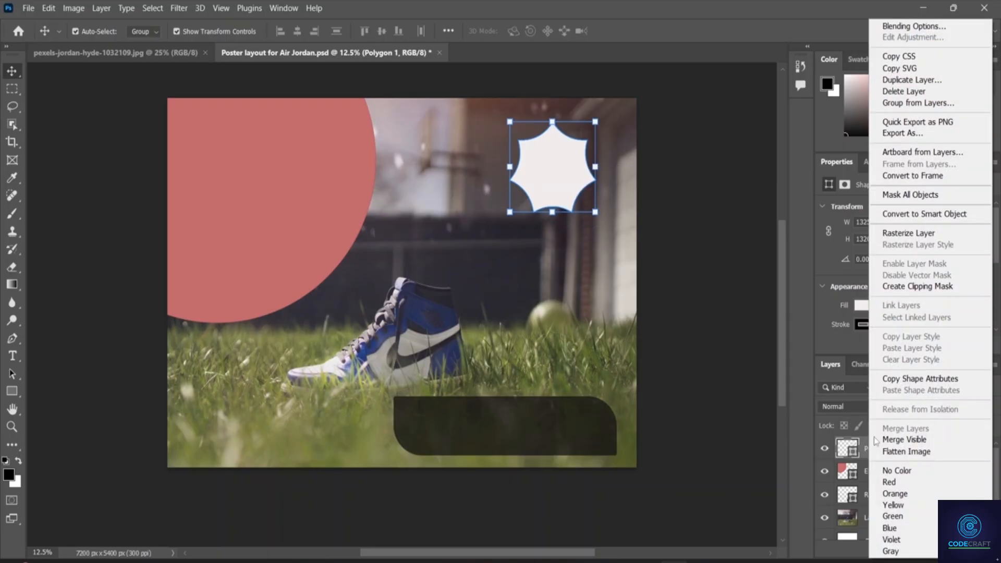
click(915, 81)
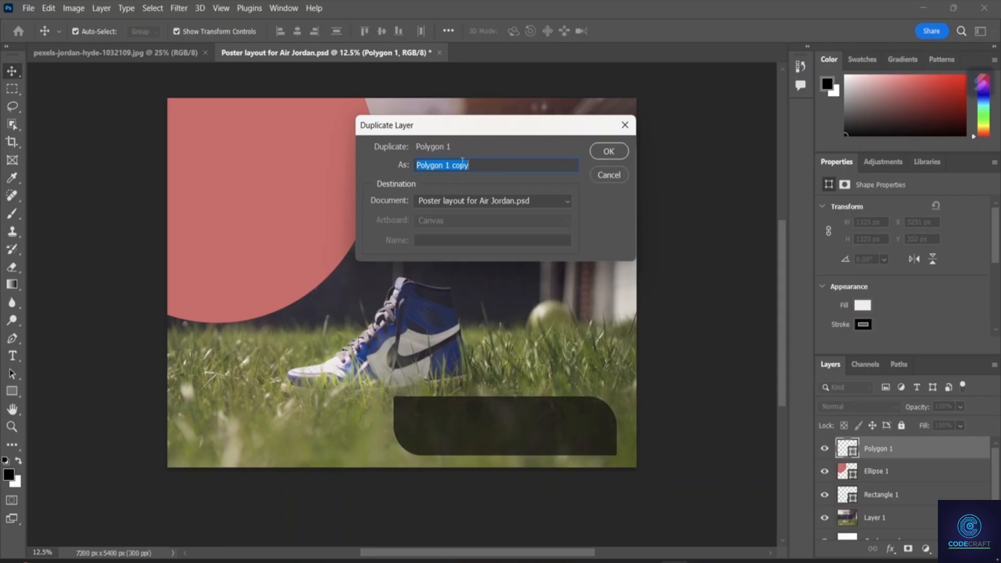
click(611, 151)
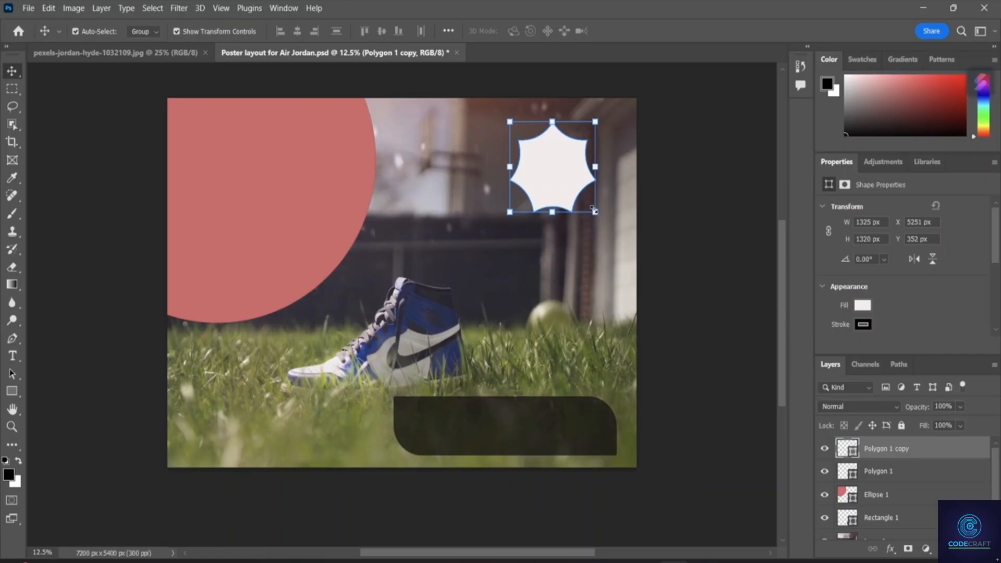
- Enlarge the star copy to about 1883 × 1938 px and place it below the original star at about X 5015 px, Y 1923 px
drag(595, 211, 623, 246)
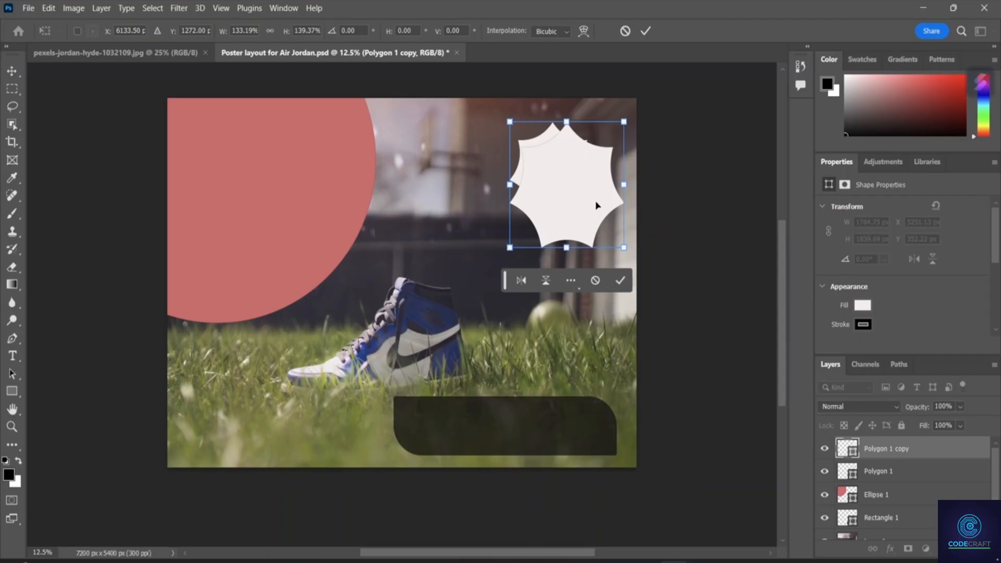
drag(584, 181, 565, 161)
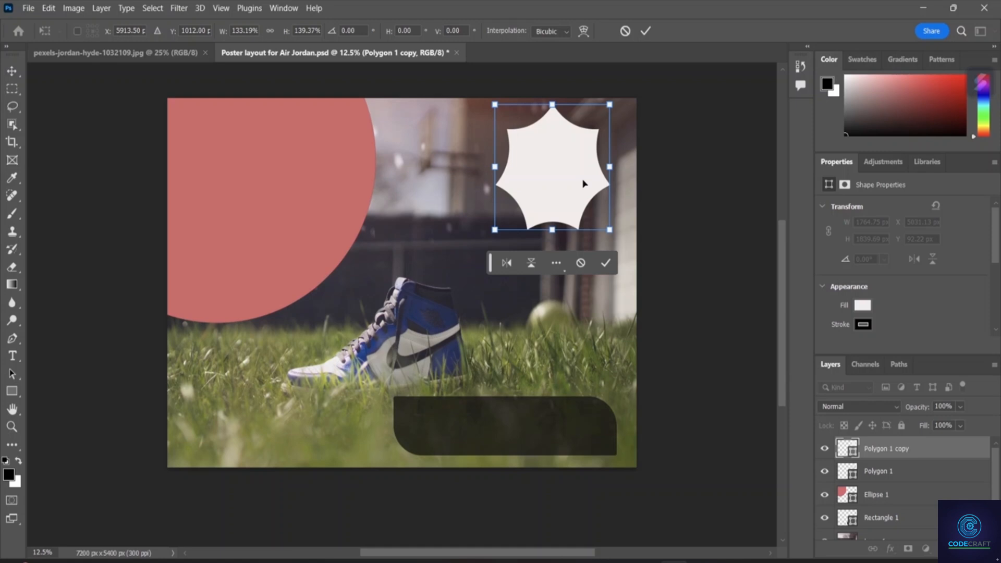
drag(556, 154, 564, 182)
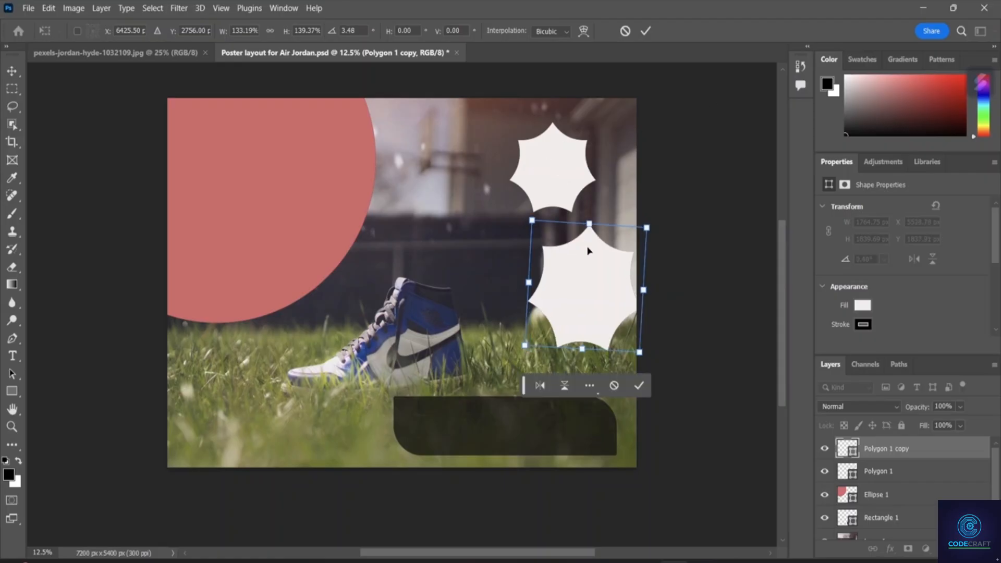
drag(600, 278, 595, 283)
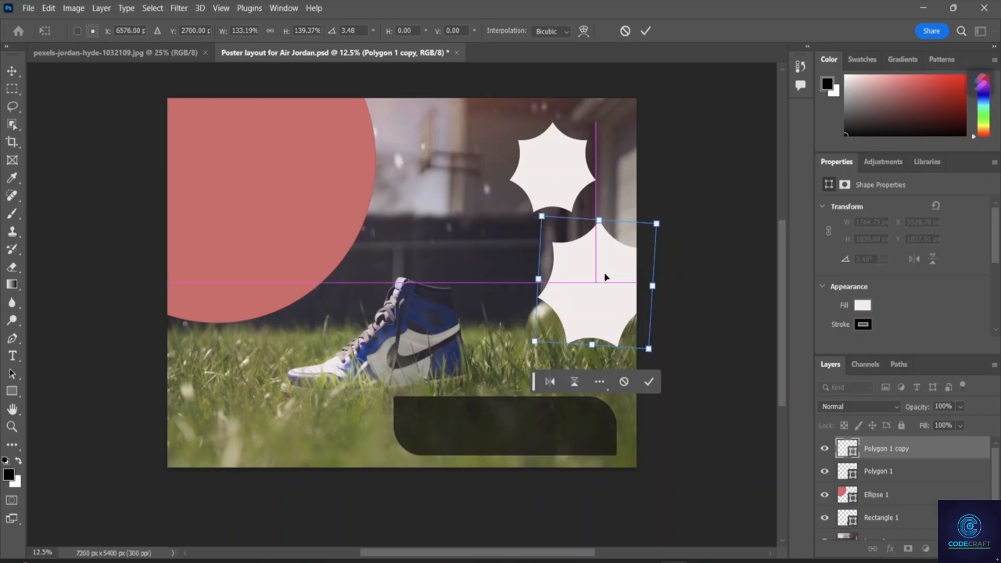
drag(599, 220, 586, 214)
drag(594, 263, 564, 263)
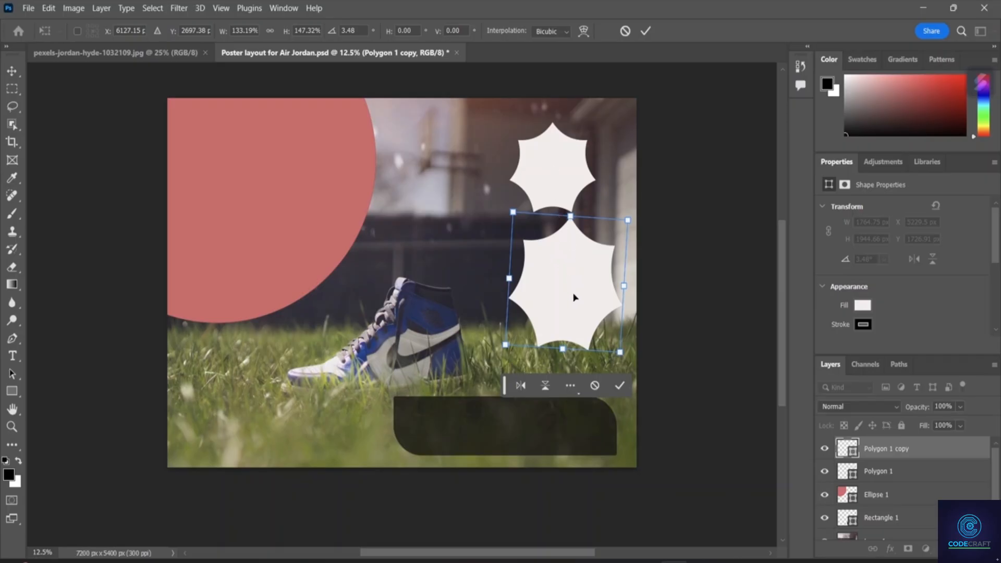
key(Escape)
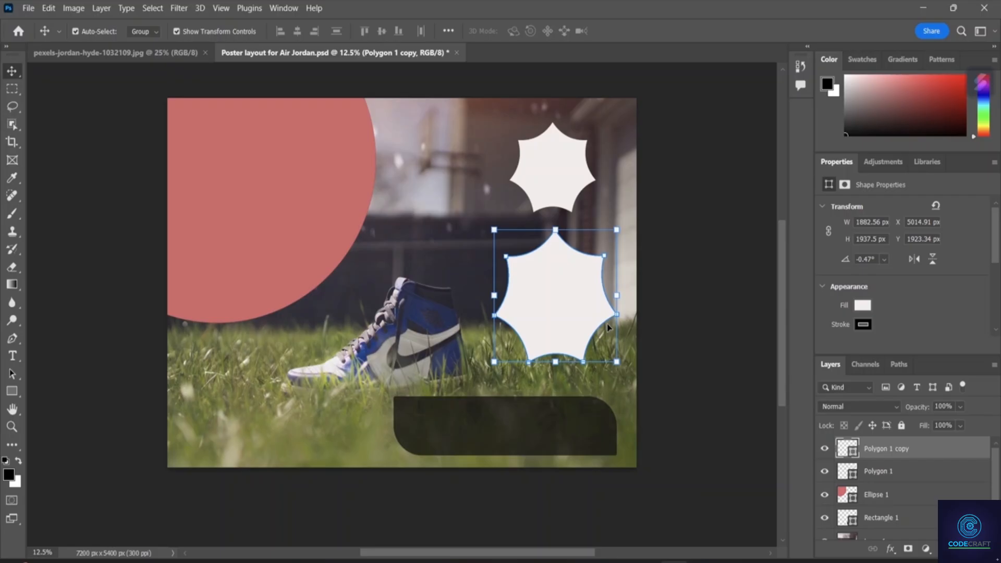
- Enlarge the star copy to about 2166 × 2230 px over the original star and set its layer opacity to 84%
mouse_move(617, 361)
mouse_down()
mouse_move(629, 386)
mouse_move(579, 320)
mouse_move(623, 372)
mouse_up()
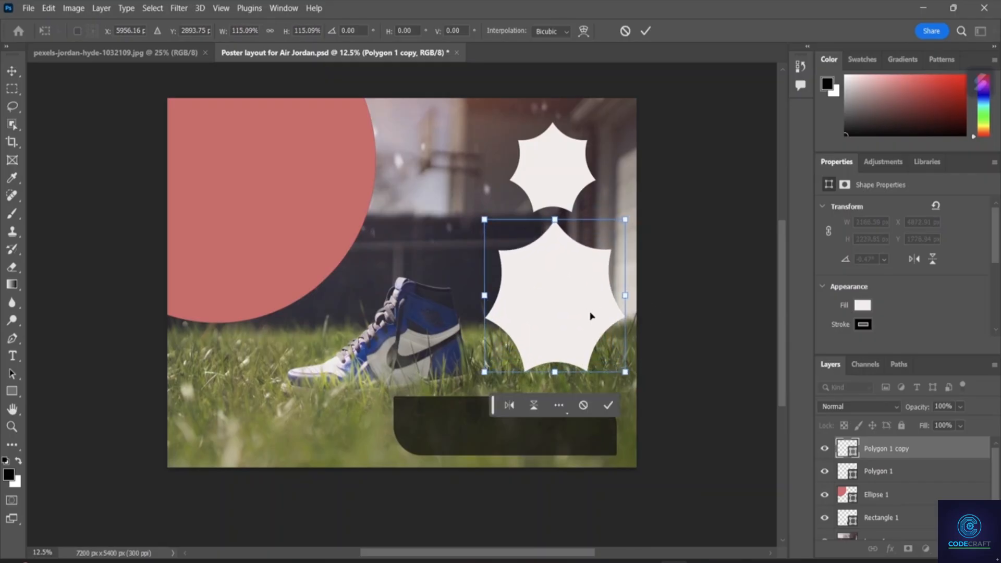
drag(568, 297, 572, 185)
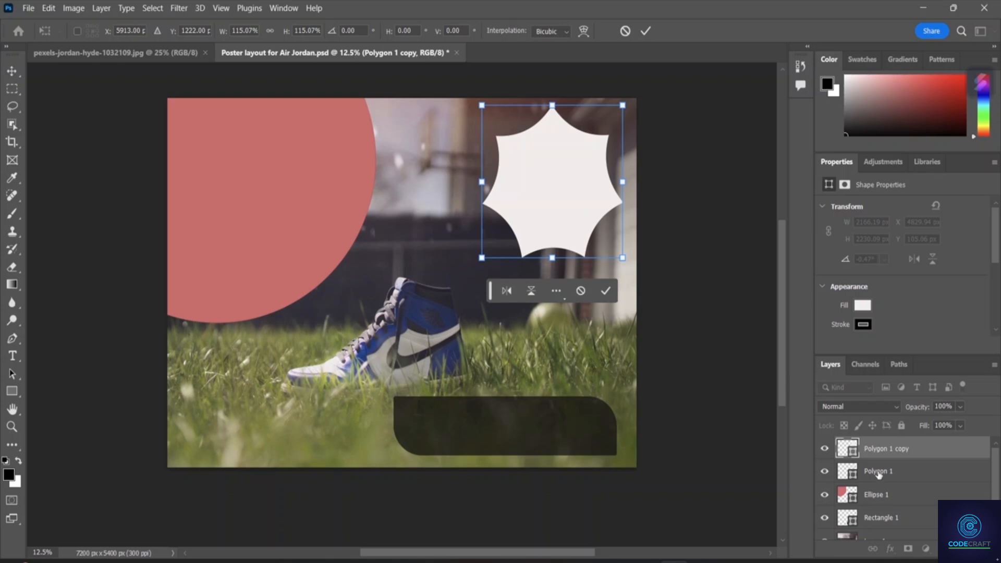
click(959, 406)
mouse_move(974, 423)
mouse_down()
mouse_move(945, 425)
mouse_move(966, 425)
mouse_up()
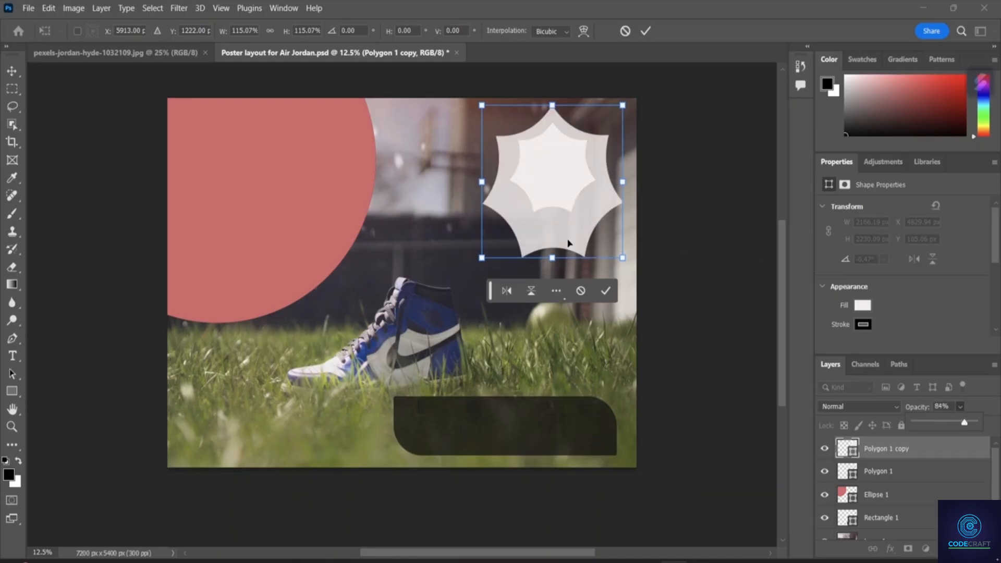
click(595, 313)
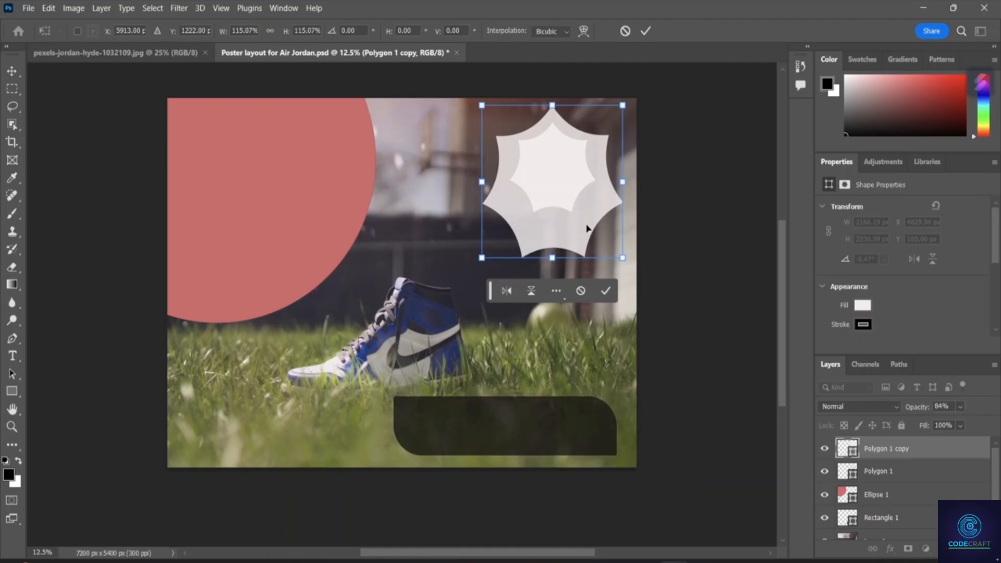
- Move the larger star up to about Y -105 px so it surrounds the smaller star more evenly, and commit the transform
click(886, 472)
mouse_move(561, 189)
mouse_down()
mouse_move(558, 201)
mouse_move(561, 171)
mouse_up()
click(614, 308)
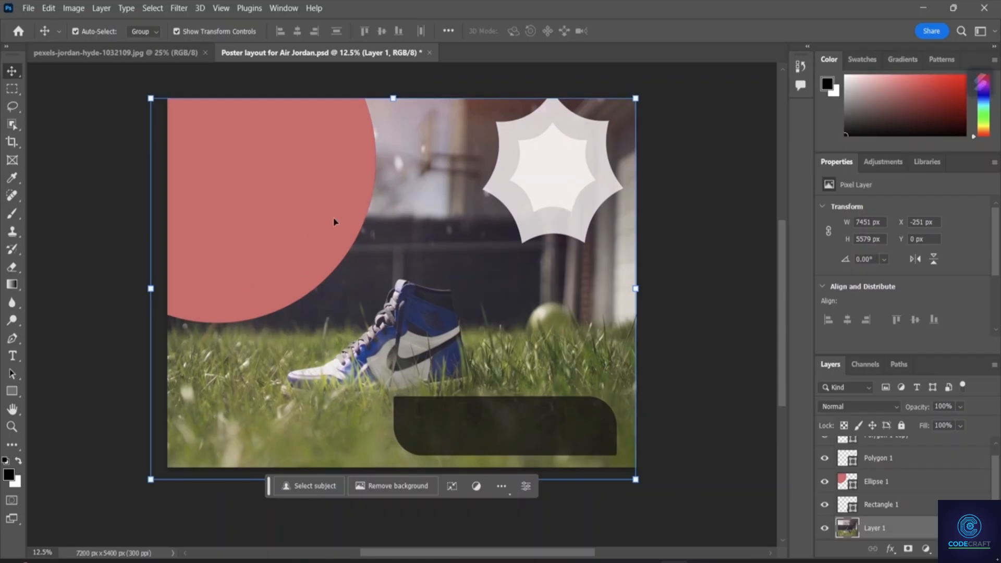
- Try to link the two star layers and reposition them together, with the photo layer also selected
scroll(893, 487, up, 1)
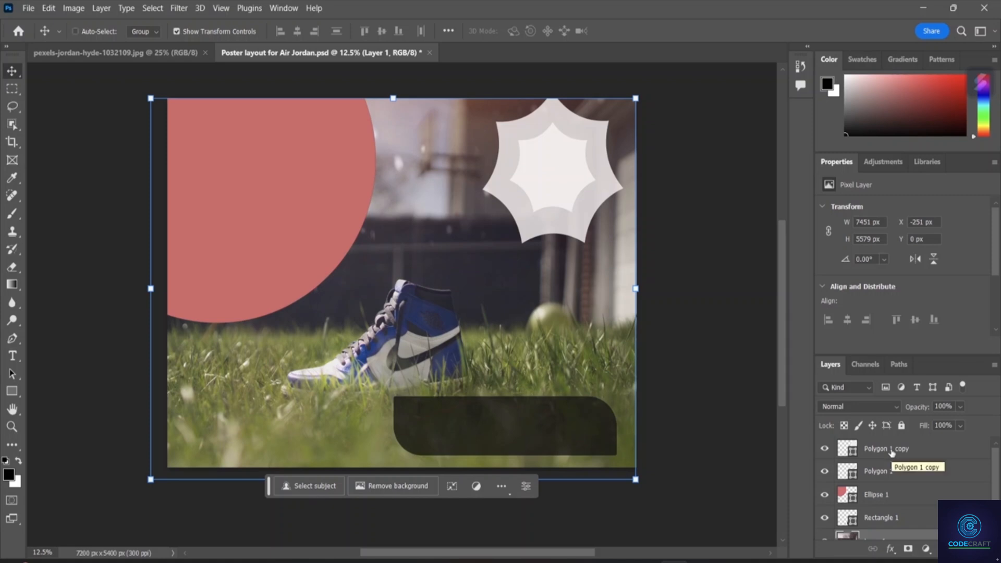
ctrl+click(892, 451)
ctrl+click(883, 478)
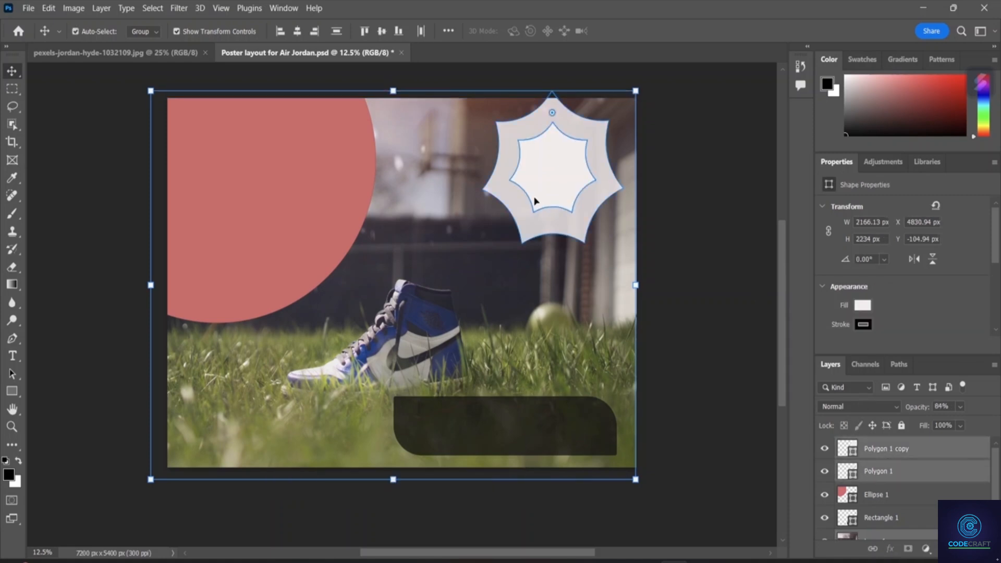
right_click(909, 481)
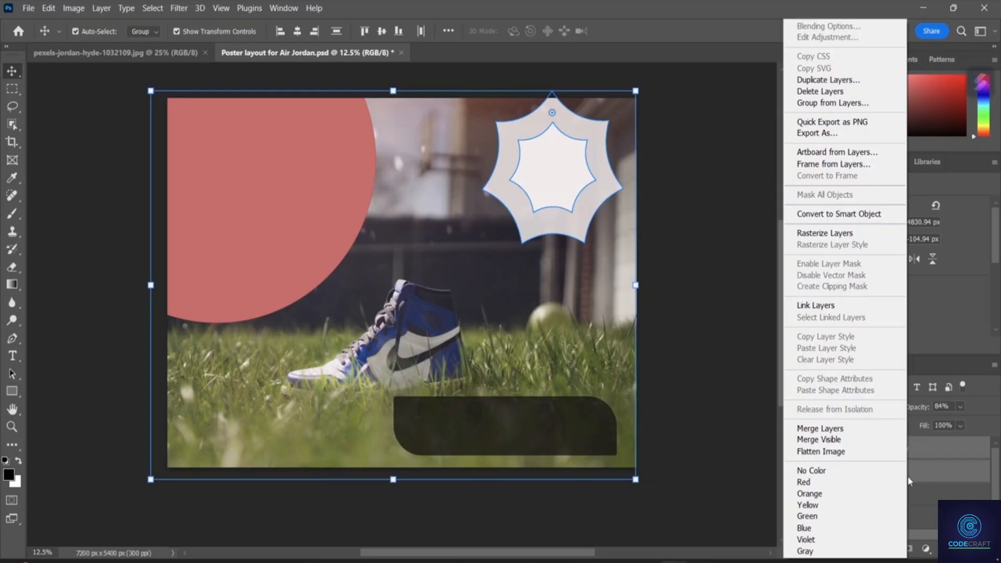
click(828, 305)
mouse_move(577, 177)
mouse_down()
mouse_move(565, 202)
mouse_move(585, 166)
mouse_move(594, 172)
mouse_move(587, 179)
mouse_move(588, 165)
mouse_up()
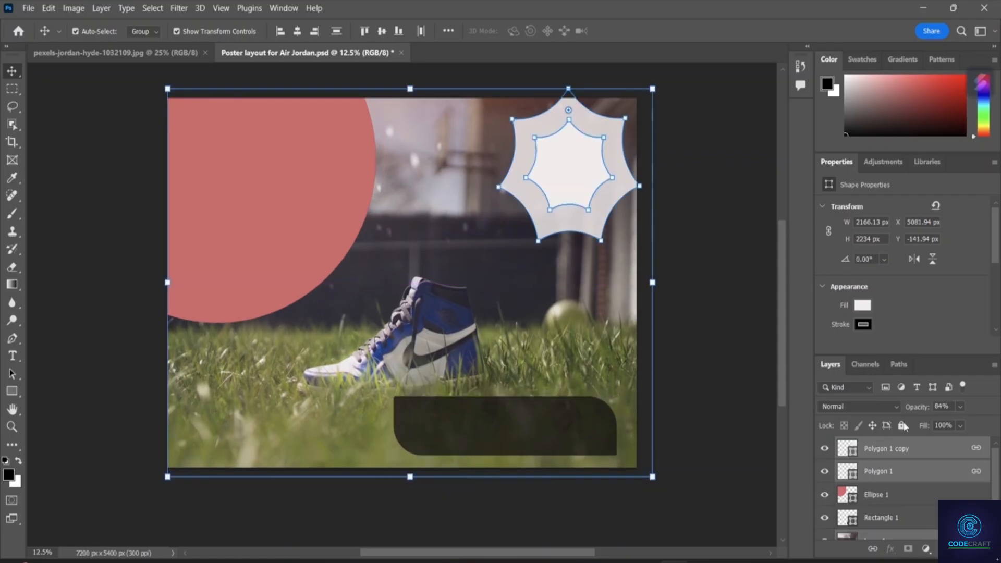
- Undo the combined move and the linking of the star layers
scroll(901, 495, down, 1)
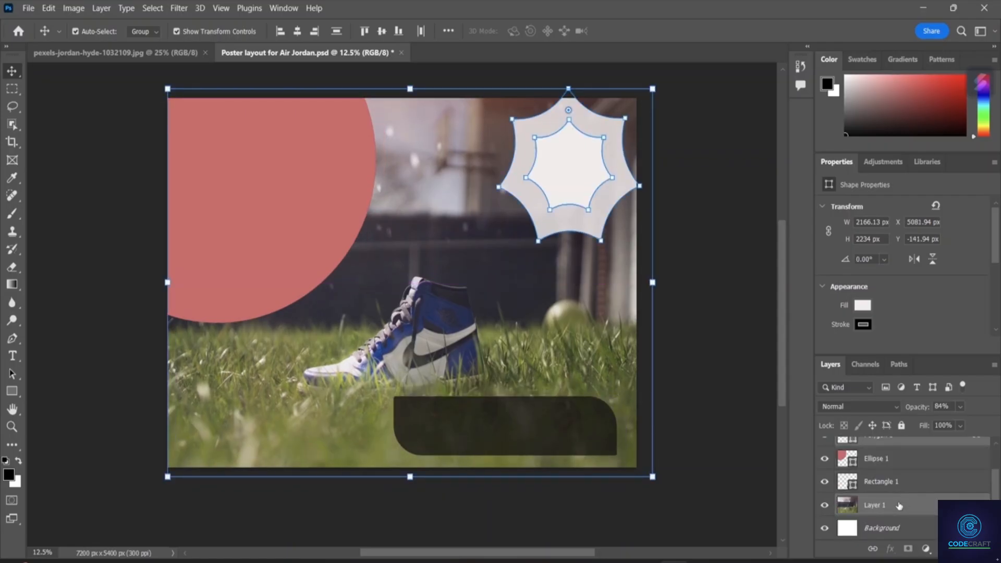
click(876, 505)
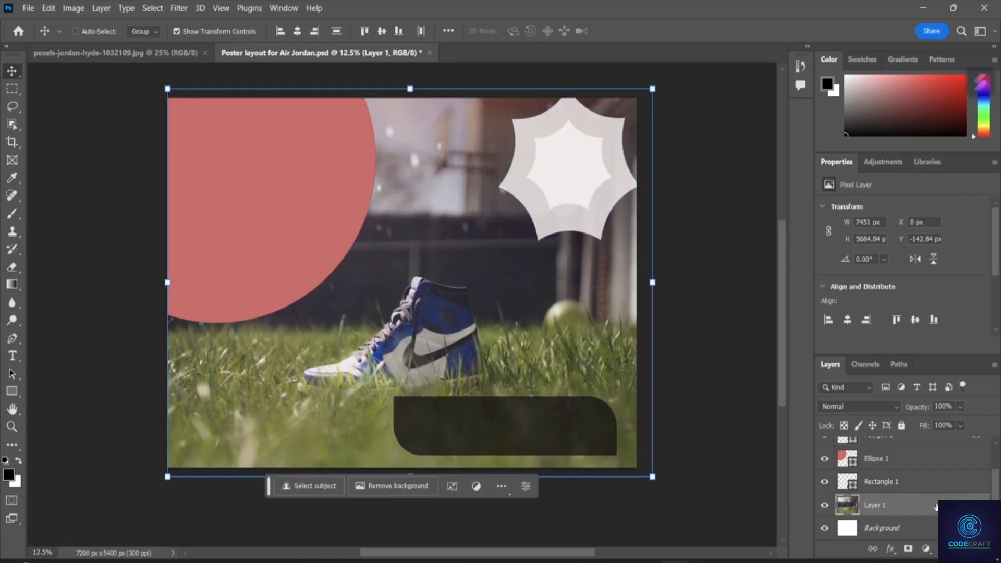
key(ctrl+z)
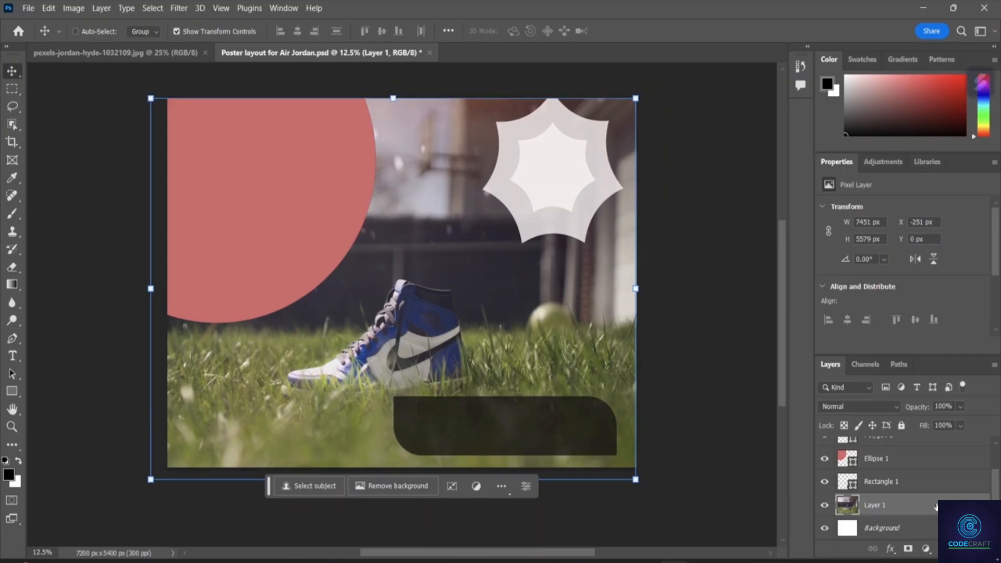
key(ctrl+z)
key(ctrl)
- Link only the Polygon 1 copy and Polygon 1 layers together
scroll(936, 503, up, 2)
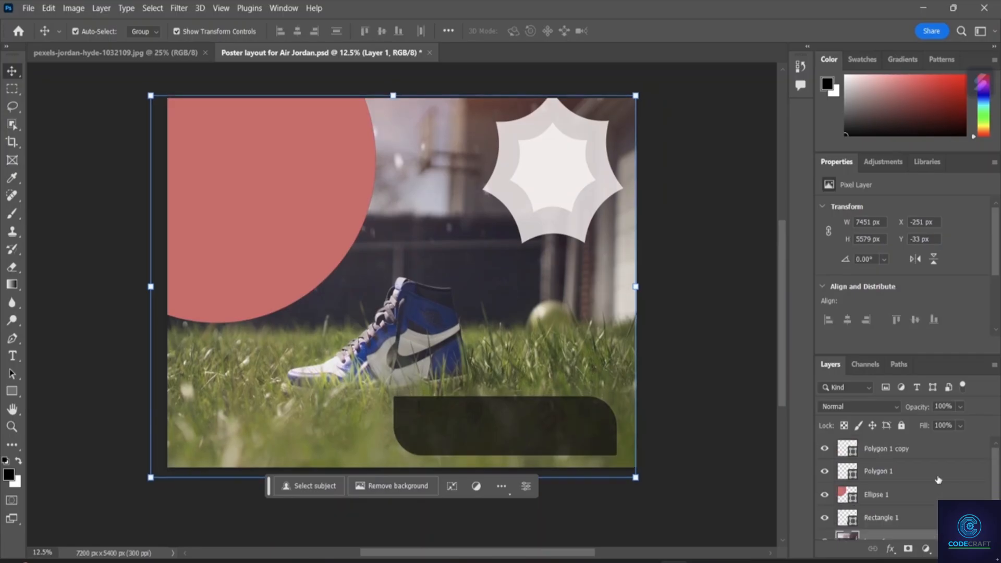
click(910, 450)
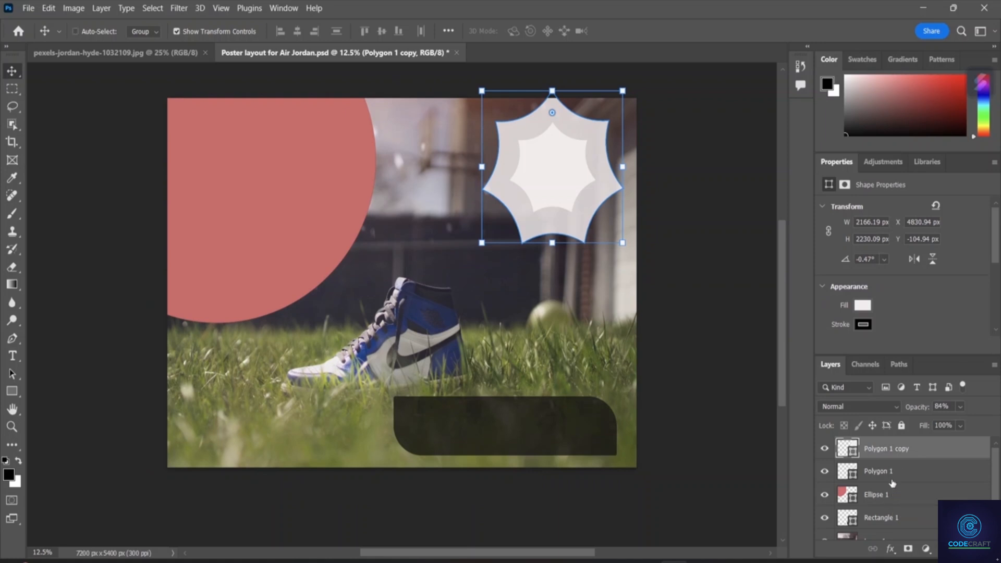
shift+click(892, 480)
right_click(892, 482)
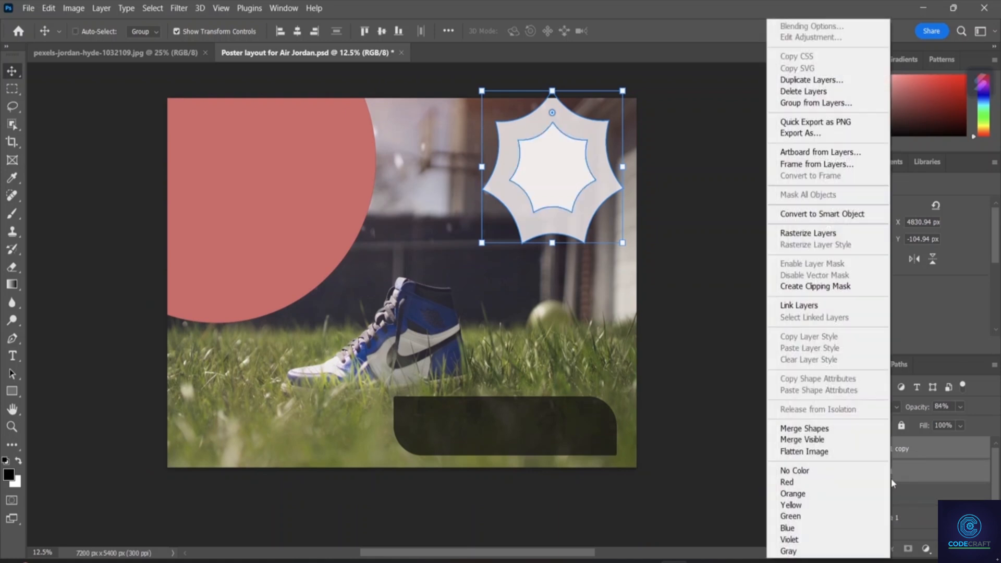
click(814, 306)
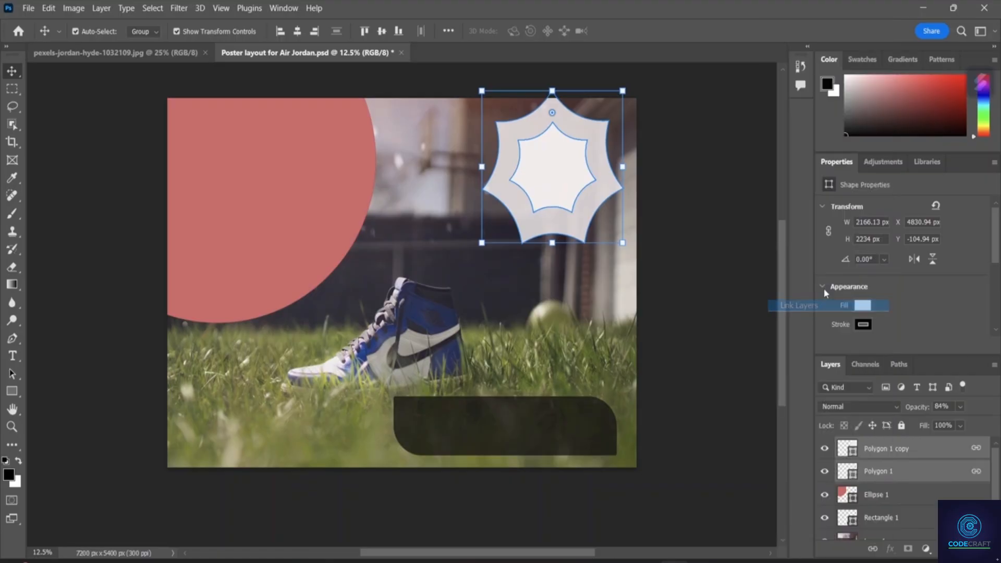
- Try lowering the linked stars to about Y 175 px and rounding the larger star's points
mouse_move(583, 226)
mouse_down()
mouse_move(590, 210)
mouse_move(584, 238)
mouse_move(593, 229)
mouse_up()
click(606, 321)
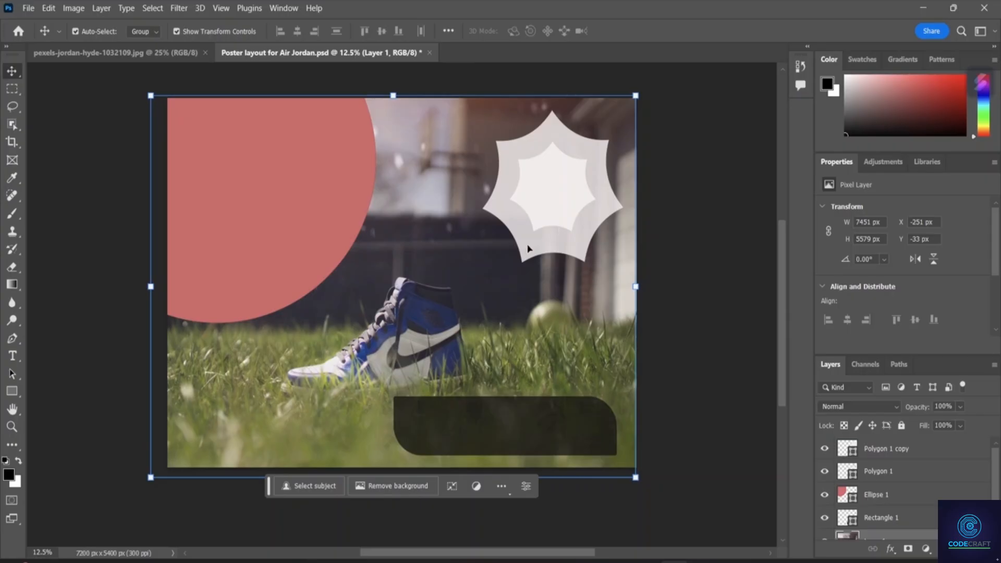
click(570, 245)
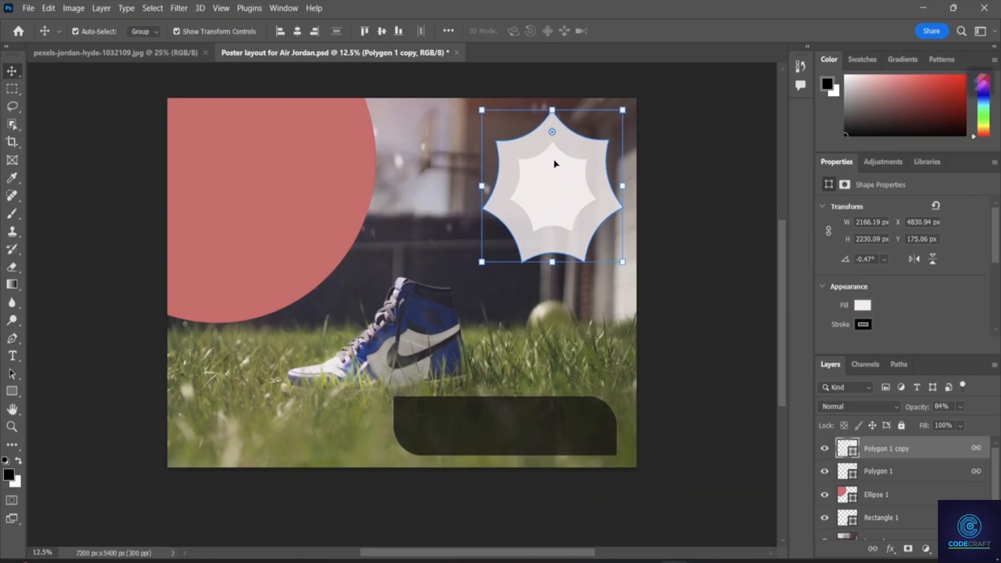
drag(552, 131, 552, 104)
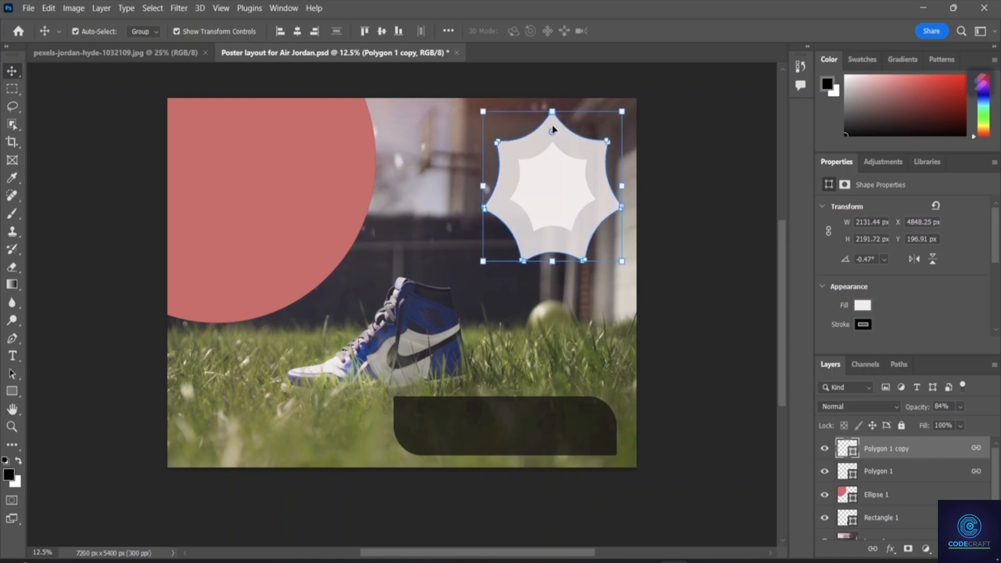
mouse_move(554, 135)
mouse_down()
mouse_move(552, 112)
mouse_move(557, 148)
mouse_up()
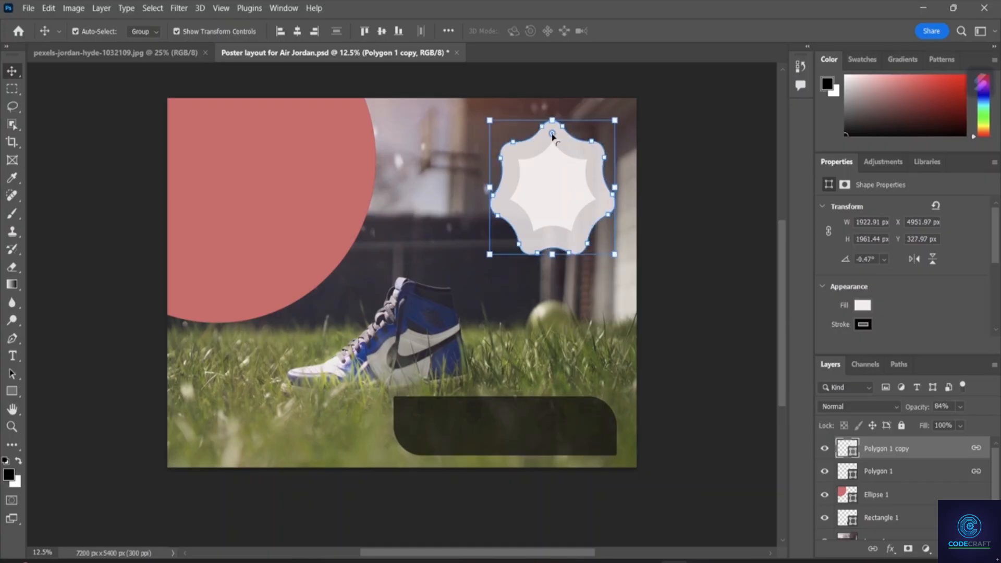
- Compare the larger star with and without rounding, and undo both the rounding and the linked stars' move
key(ctrl+z)
key(ctrl+shift+z)
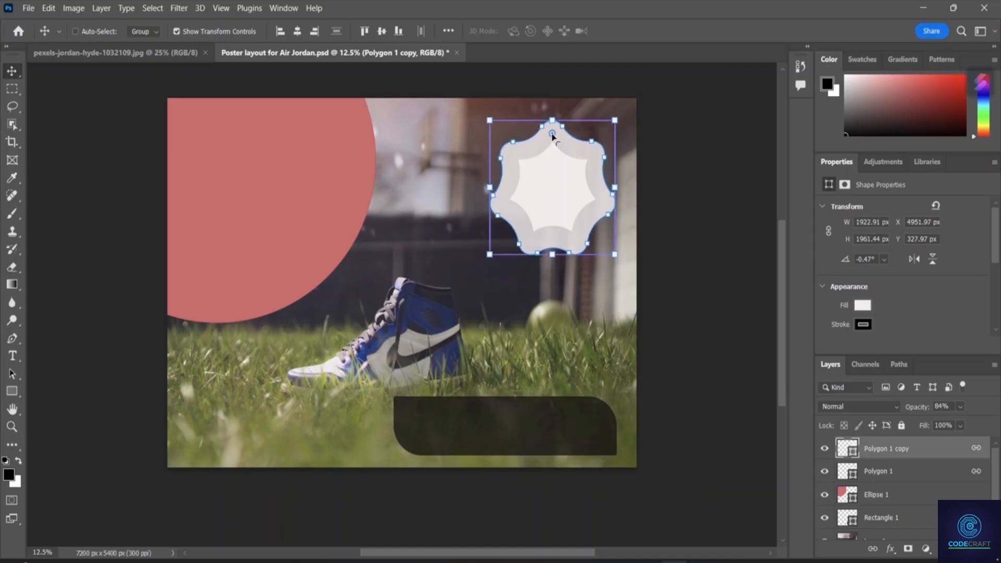
key(ctrl+z)
key(ctrl+shift+z)
key(ctrl+z)
key(ctrl+shift+z)
key(ctrl+z)
key(ctrl+z)
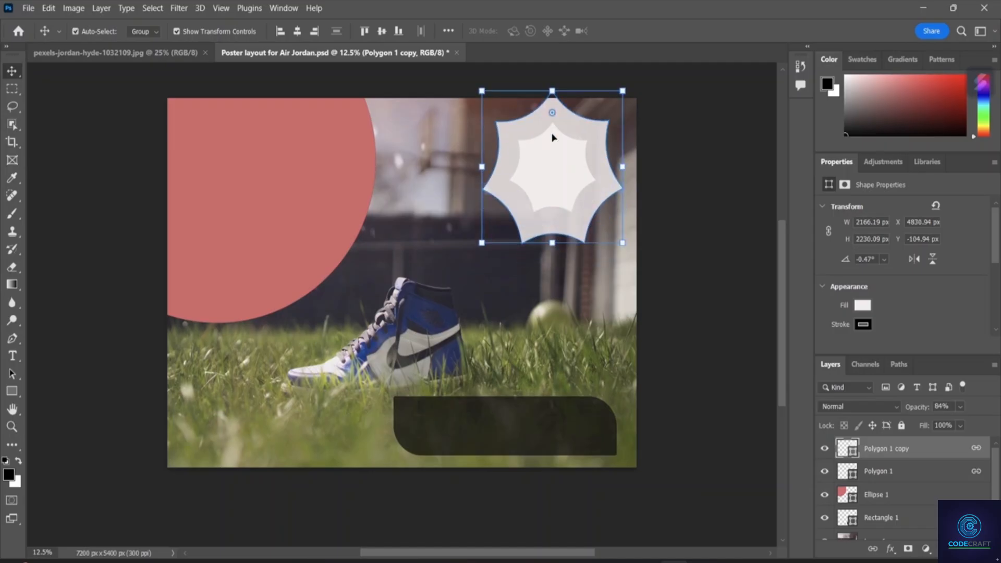
- Move the linked stars down slightly so the larger star sits fully inside the canvas
click(608, 292)
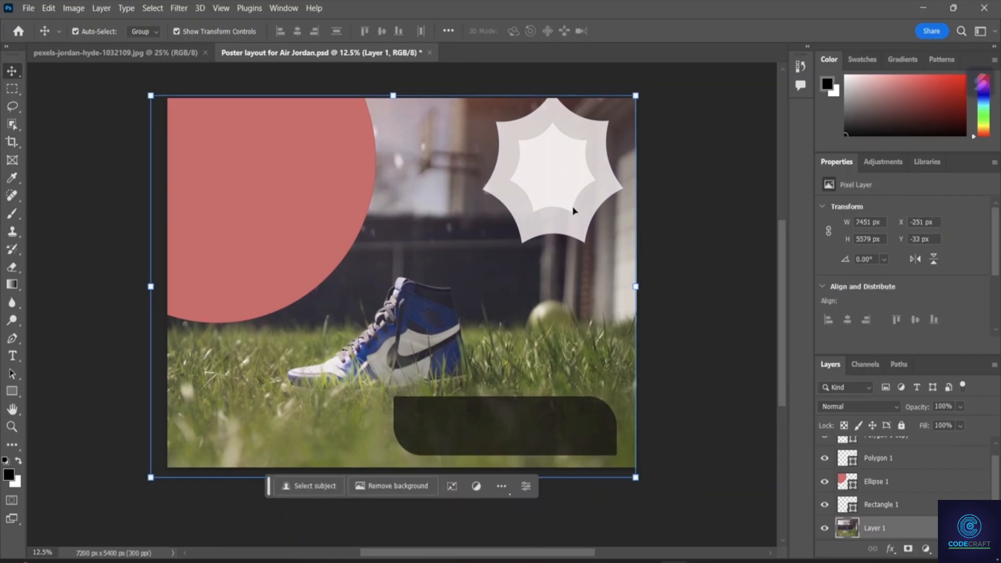
mouse_move(573, 211)
mouse_down()
mouse_move(568, 197)
mouse_move(567, 211)
mouse_up()
click(601, 295)
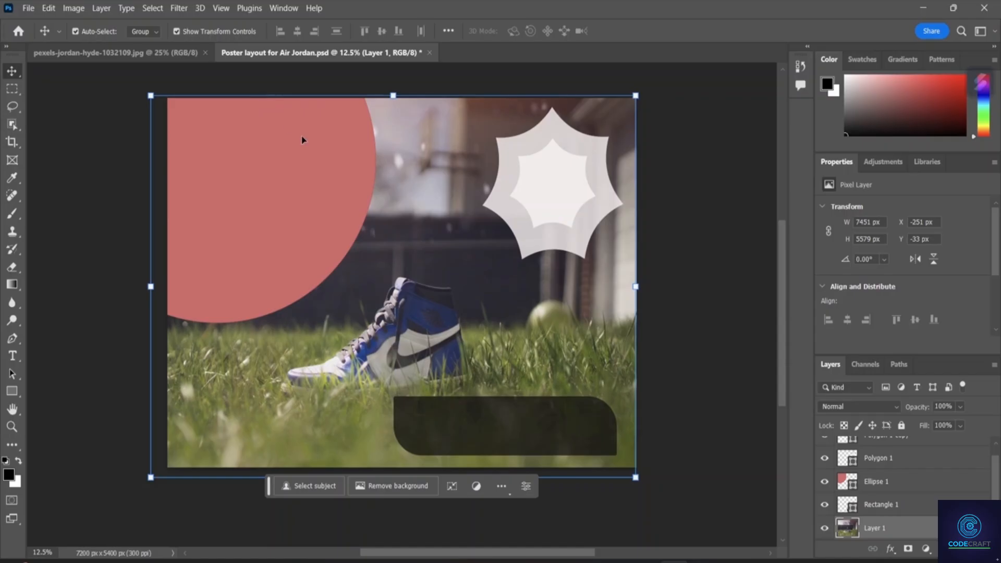
- Duplicate the red circle's layer within the same document, keeping the suggested name Ellipse 1 copy
click(305, 191)
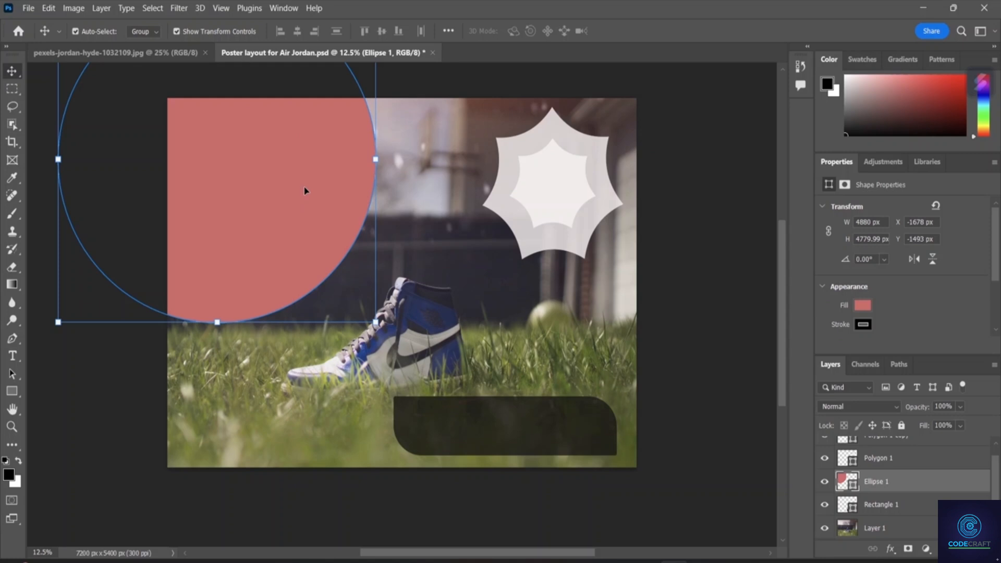
right_click(305, 191)
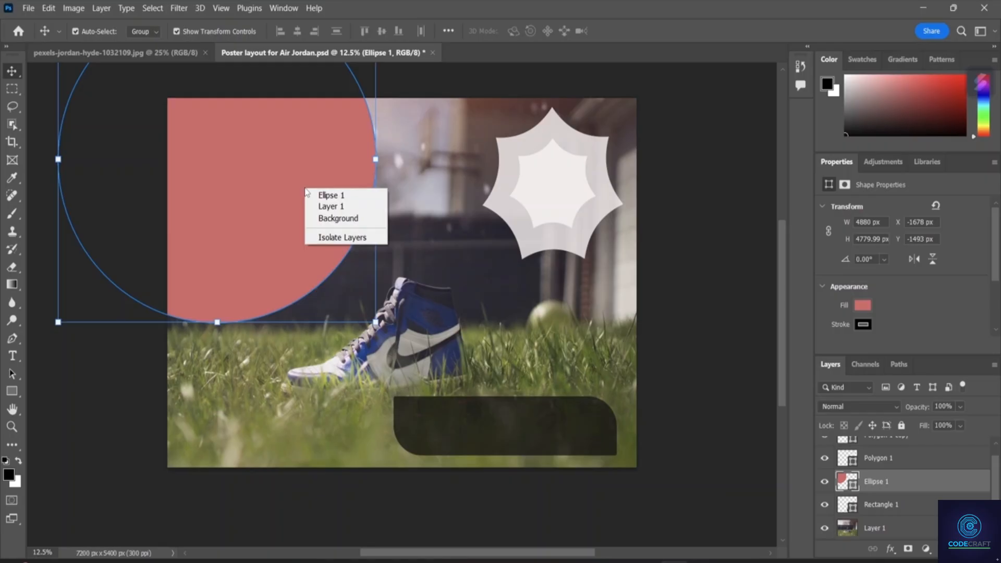
right_click(905, 486)
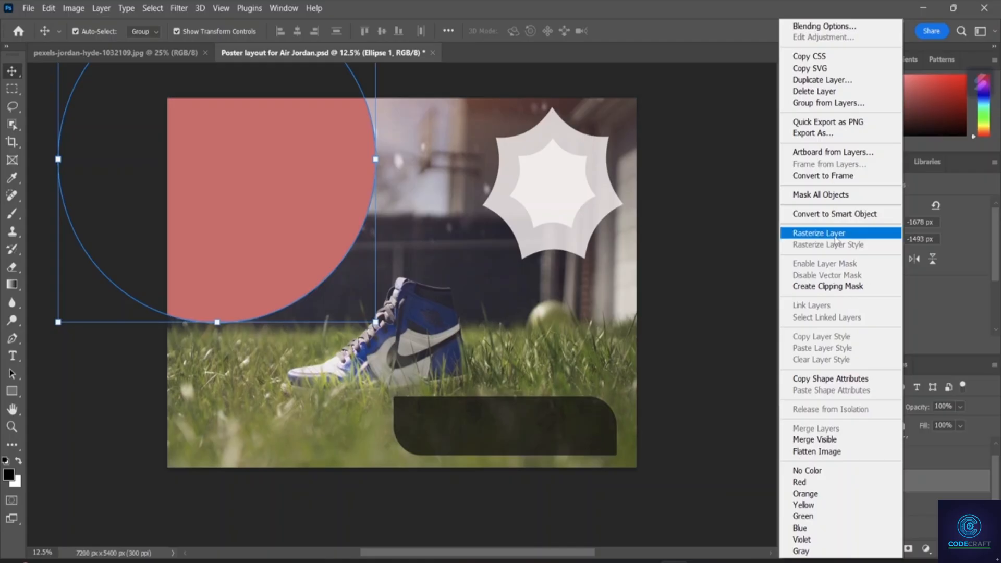
click(842, 81)
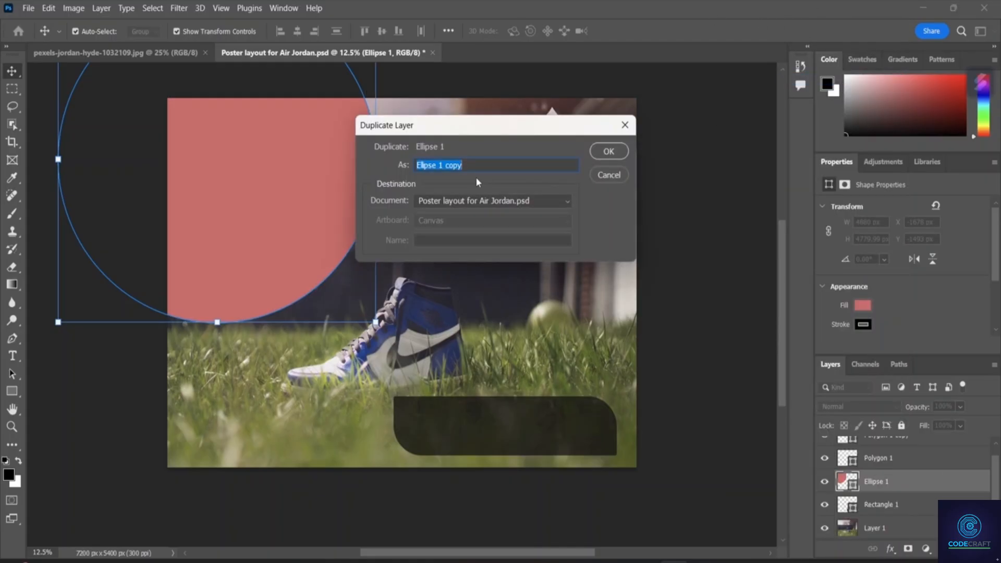
key(Return)
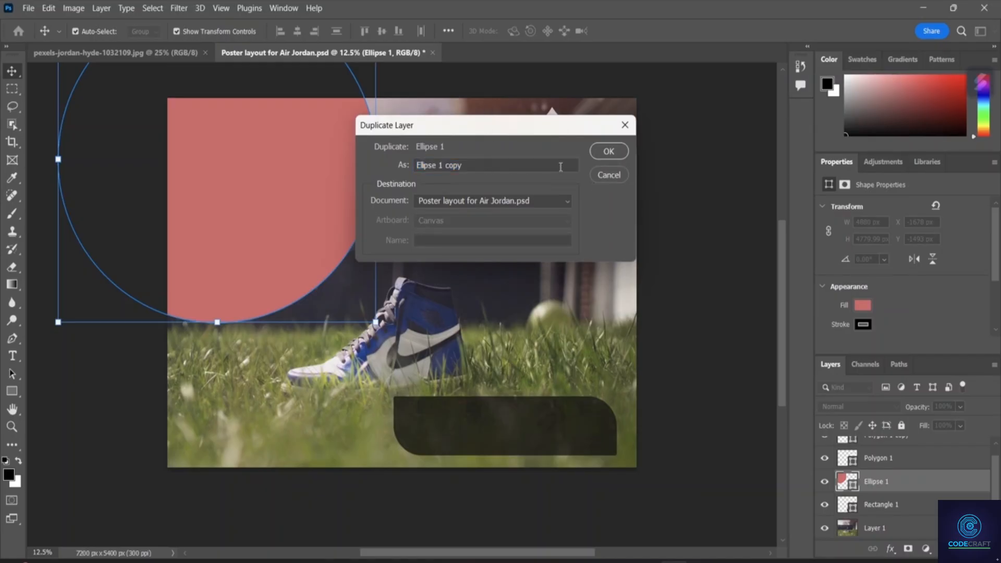
click(609, 152)
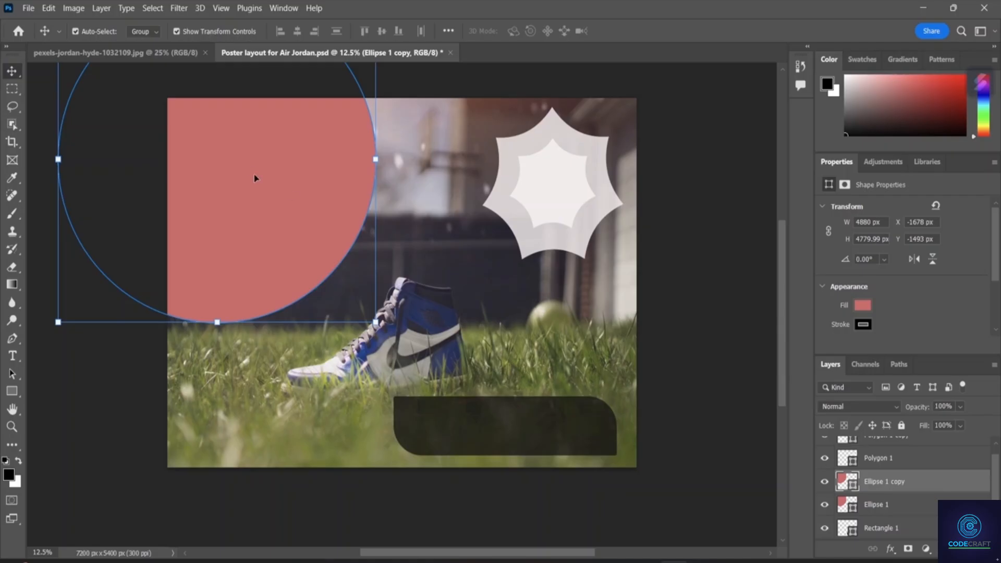
- Offset the circle copy to X -1166 px, Y -1146 px and change its fill to blue 67a6d6
drag(261, 179, 291, 195)
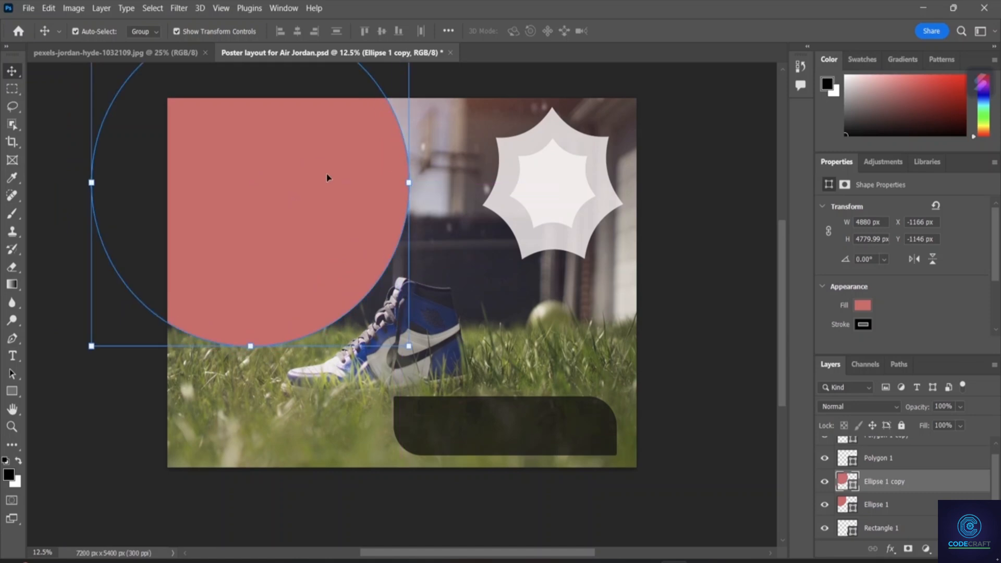
click(862, 306)
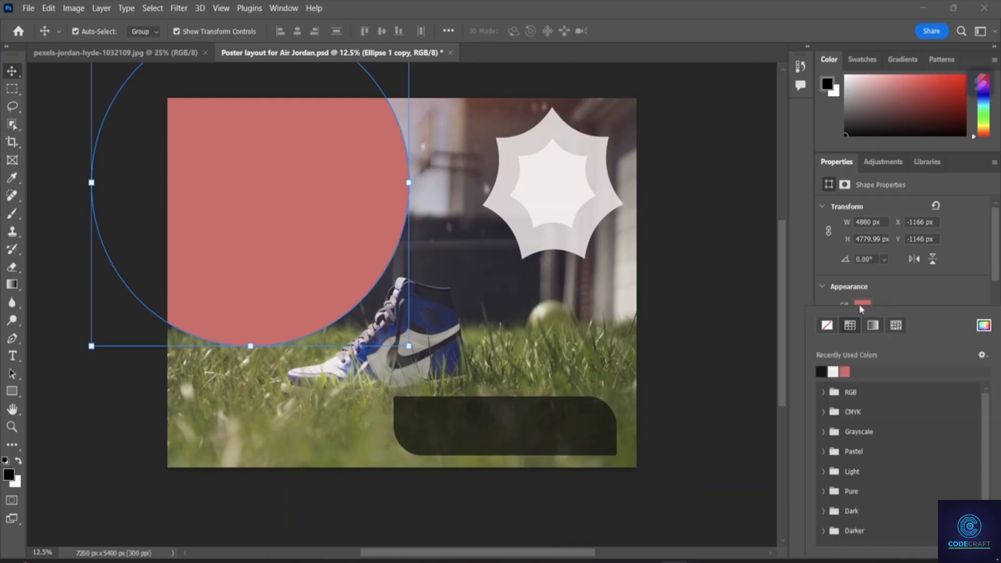
click(984, 325)
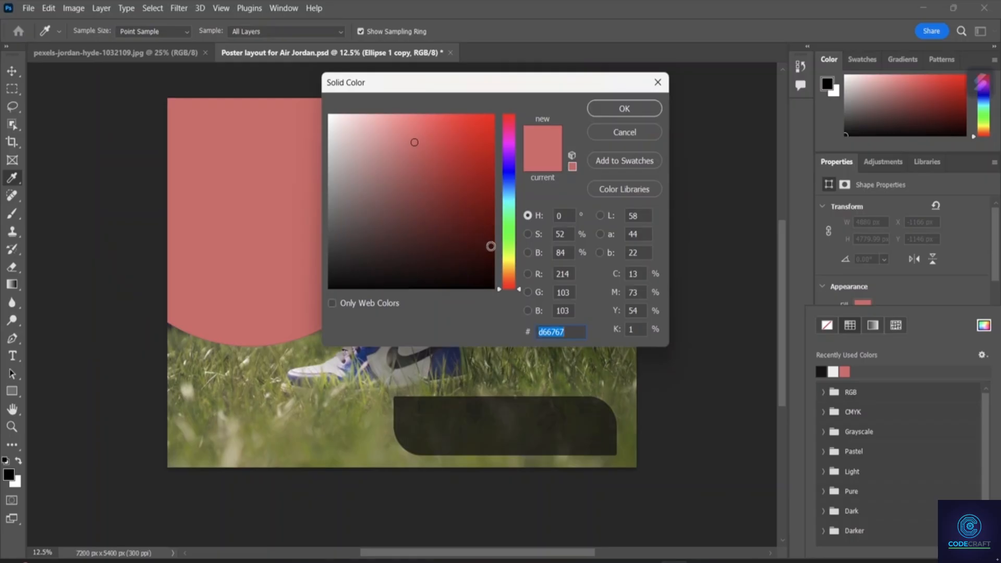
click(510, 190)
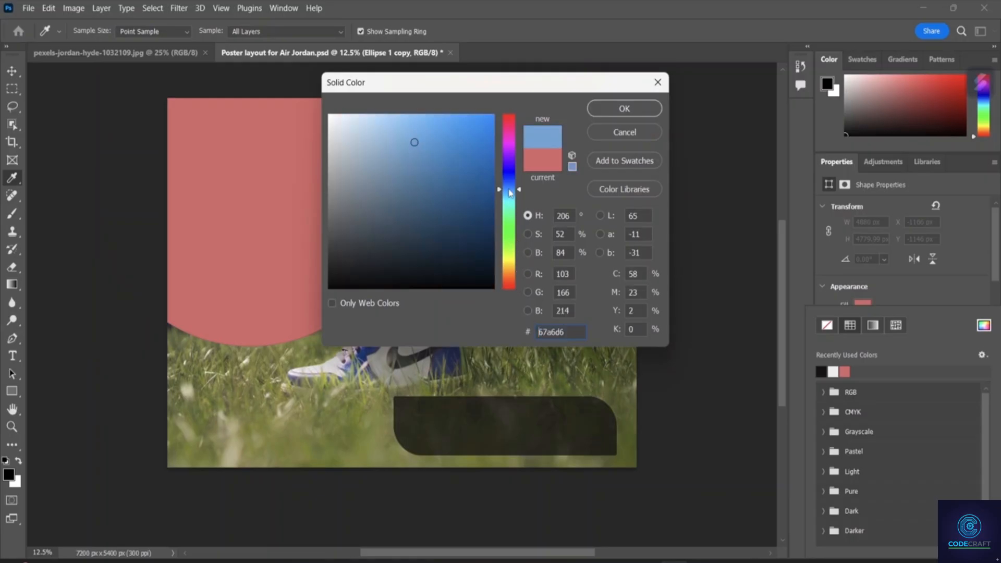
click(625, 109)
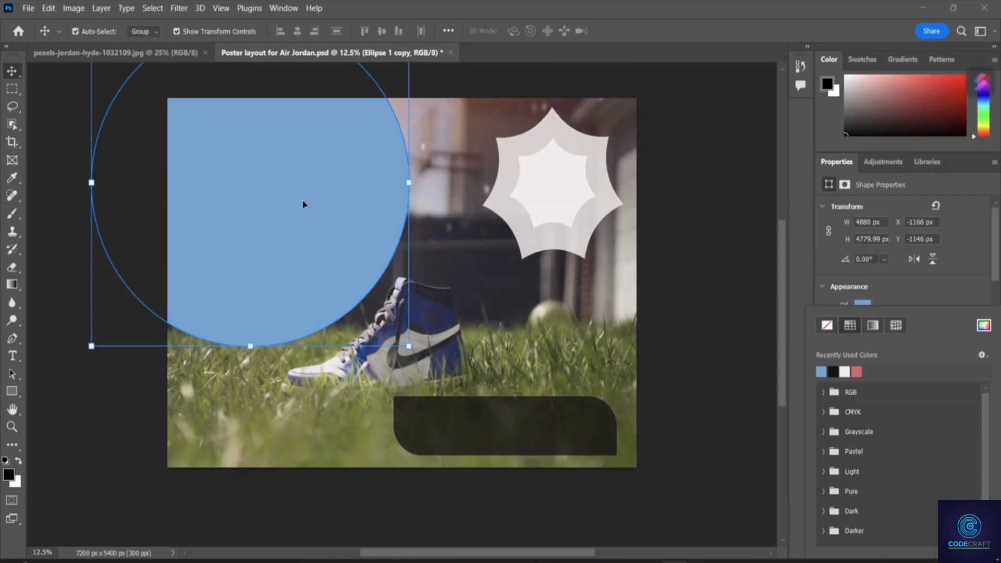
- Reposition the red circle at X -1280 px, Y -1146 px and the blue copy at X -1700 px, Y -1639 px
drag(313, 231, 250, 174)
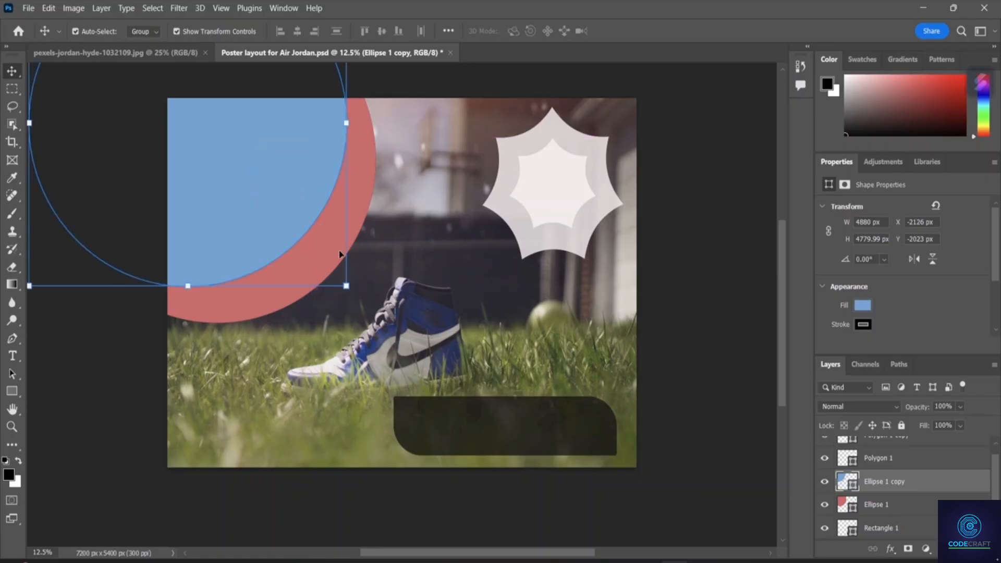
drag(328, 251, 351, 274)
drag(273, 214, 304, 238)
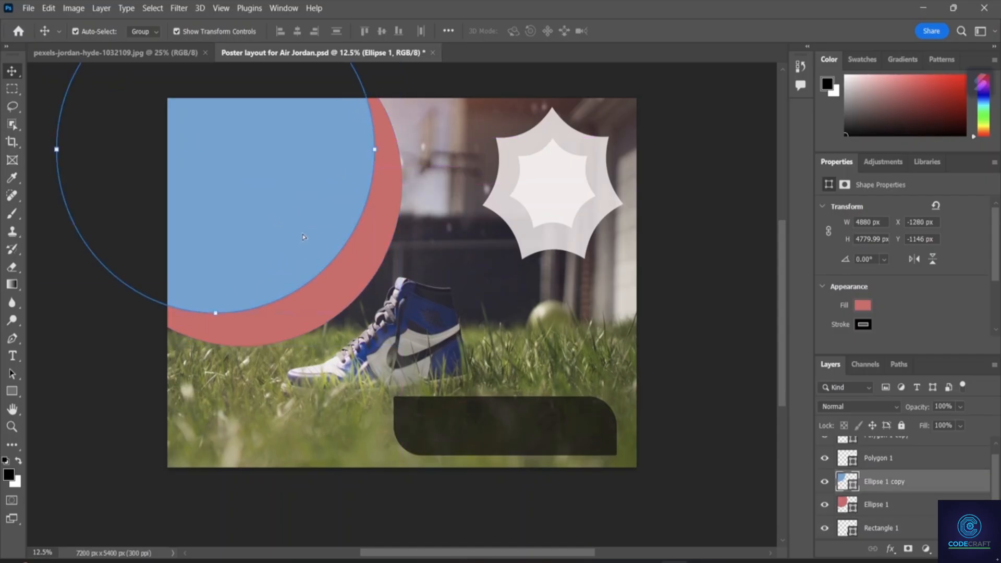
- Swap the two circles' fills using the recently used colors, making the front copy red and the original circle behind it blue
click(863, 306)
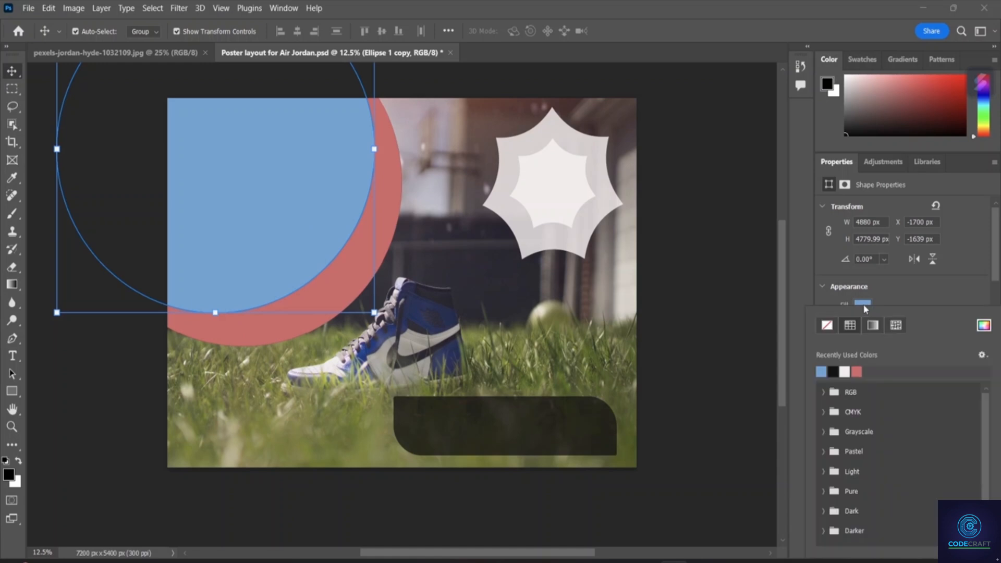
click(857, 371)
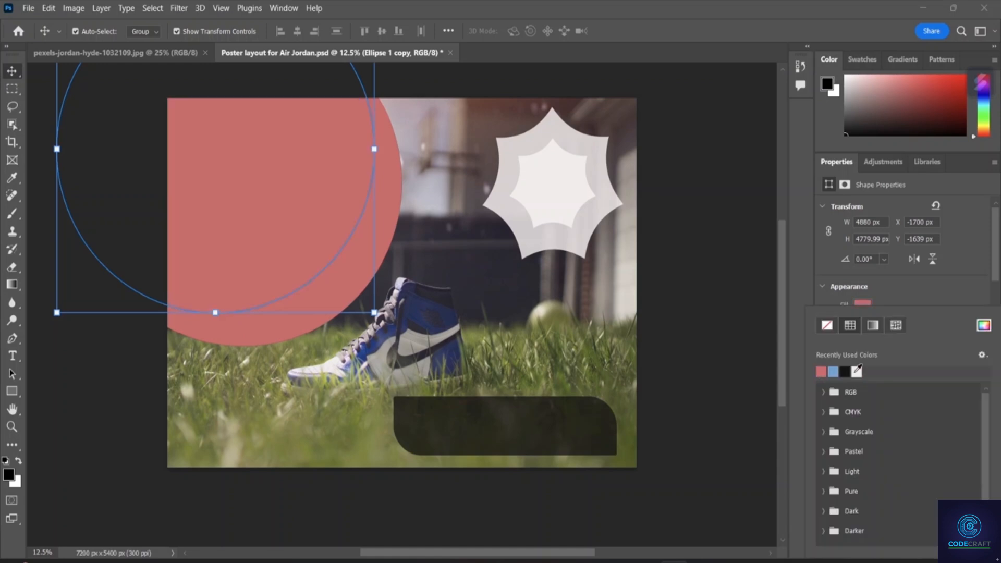
click(339, 284)
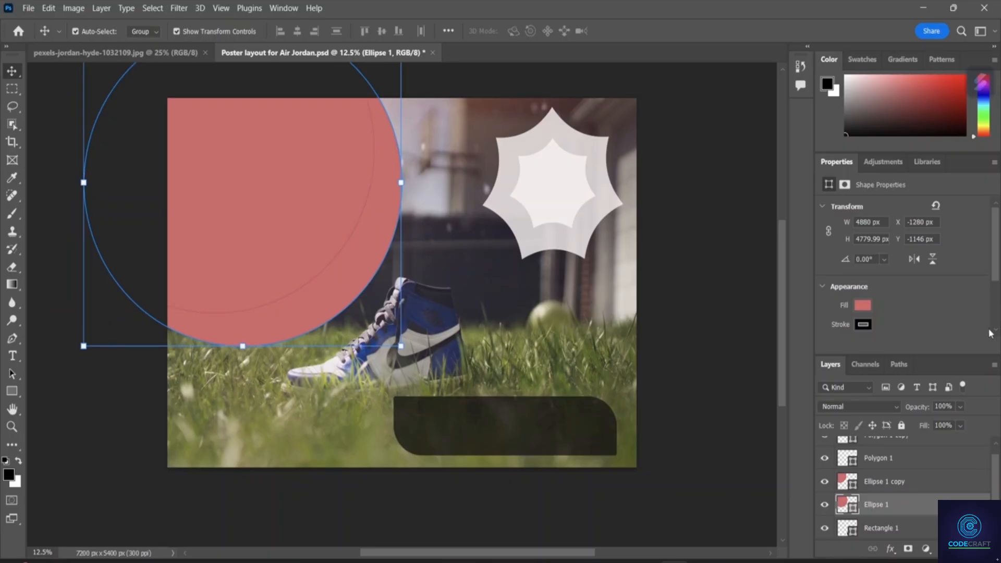
click(863, 306)
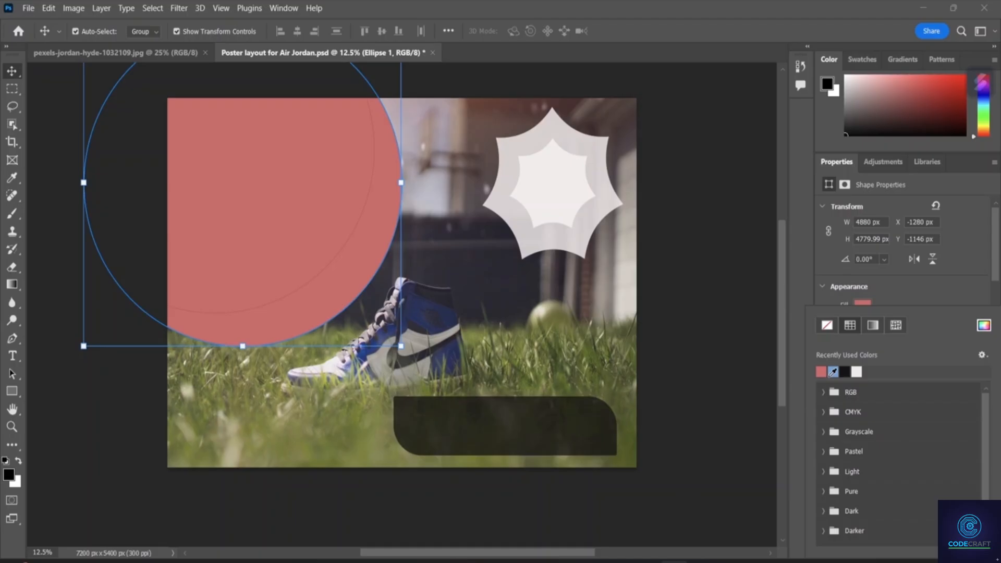
click(833, 371)
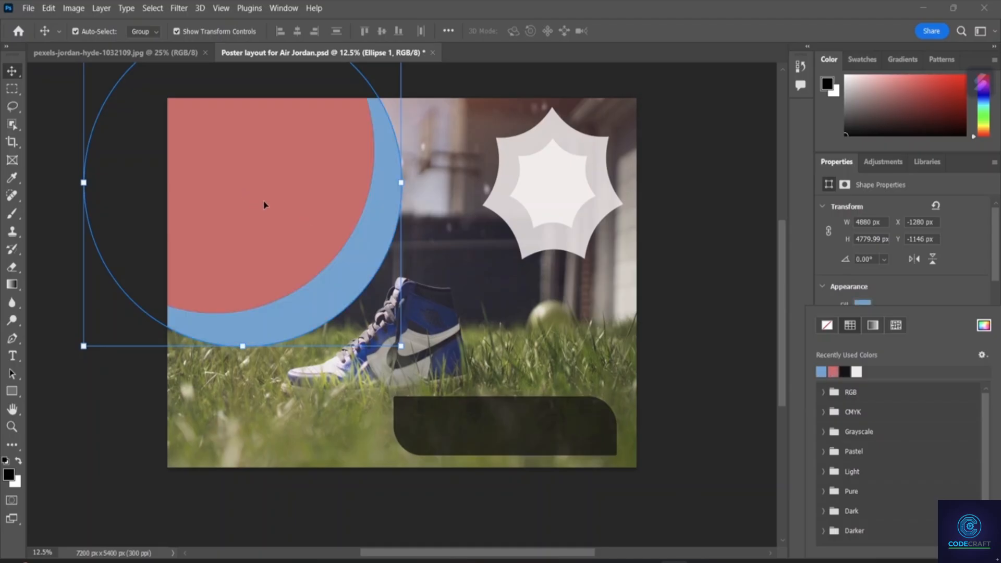
- Move the front red circle to X -1405 px, Y -1327 px, leaving a thin blue crescent, and deselect it
drag(261, 200, 275, 219)
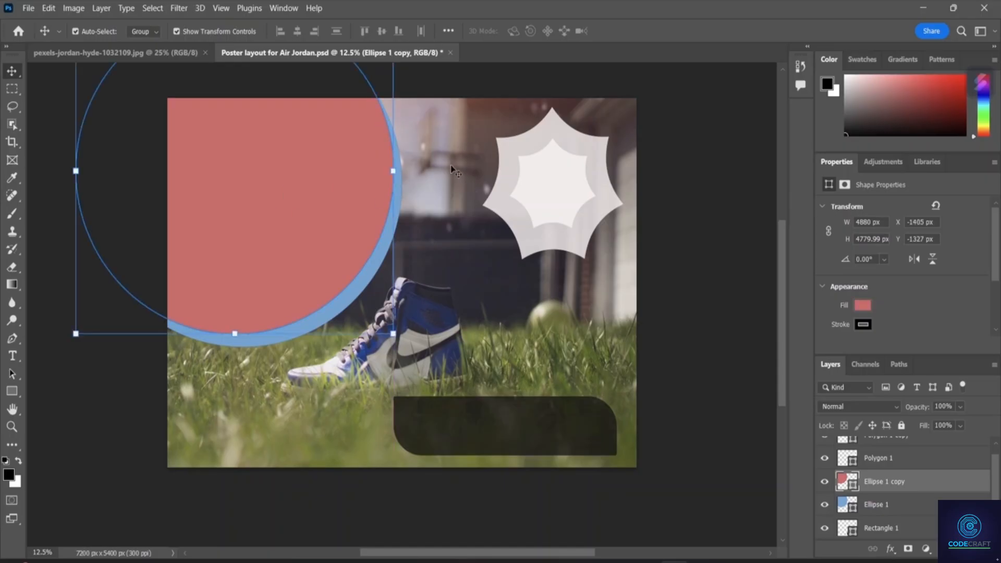
click(115, 384)
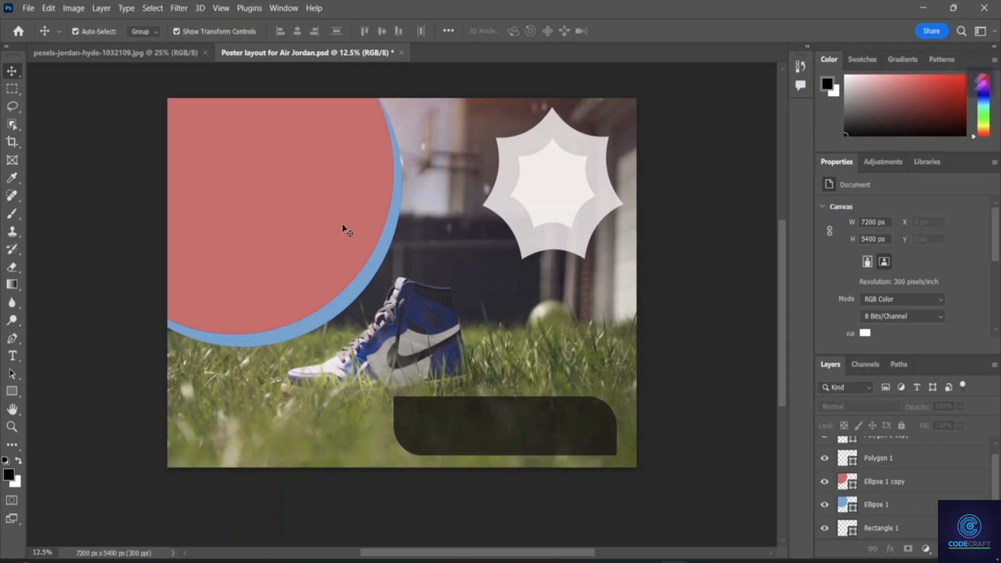
scroll(347, 208, up, 1)
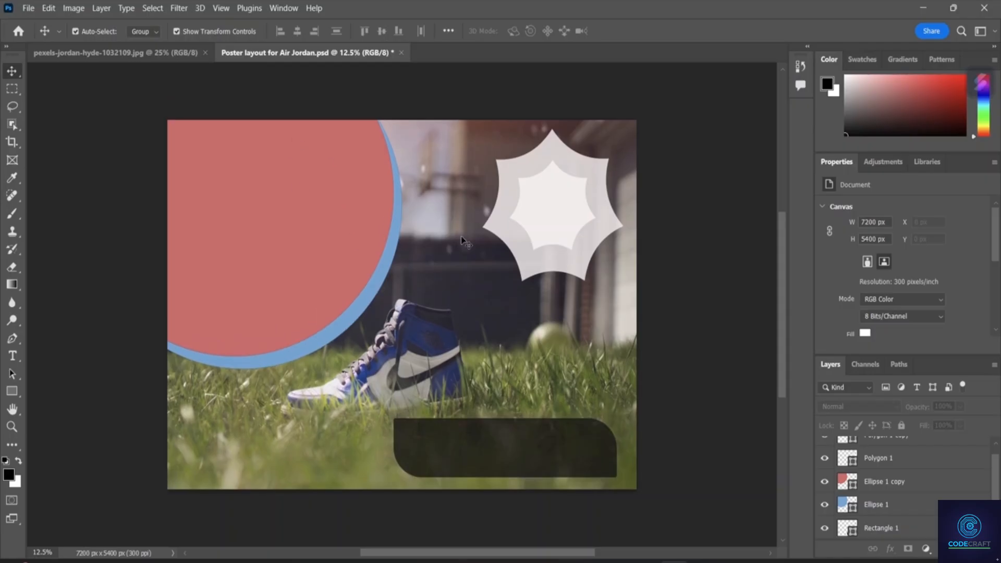